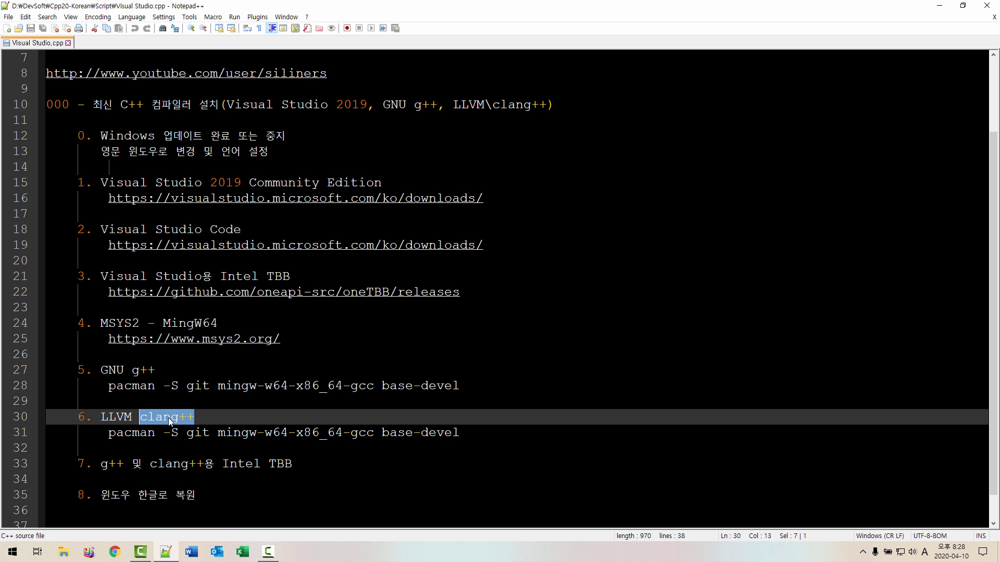
Review the compiler installation outline in the notes, highlighting the LLVM clang++, English Windows and Windows update items
left_click(203, 419)
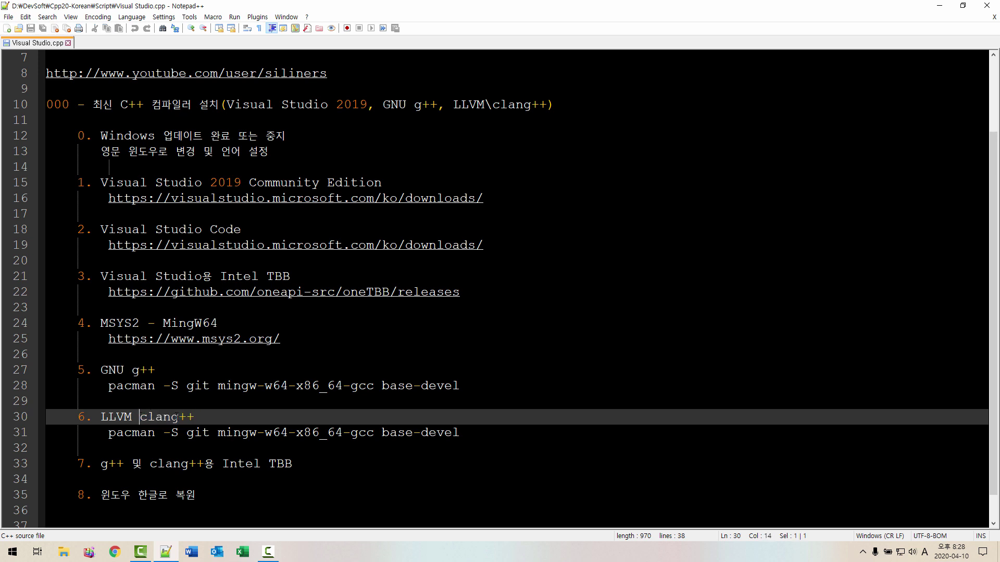
left_click_drag(140, 417, 199, 419)
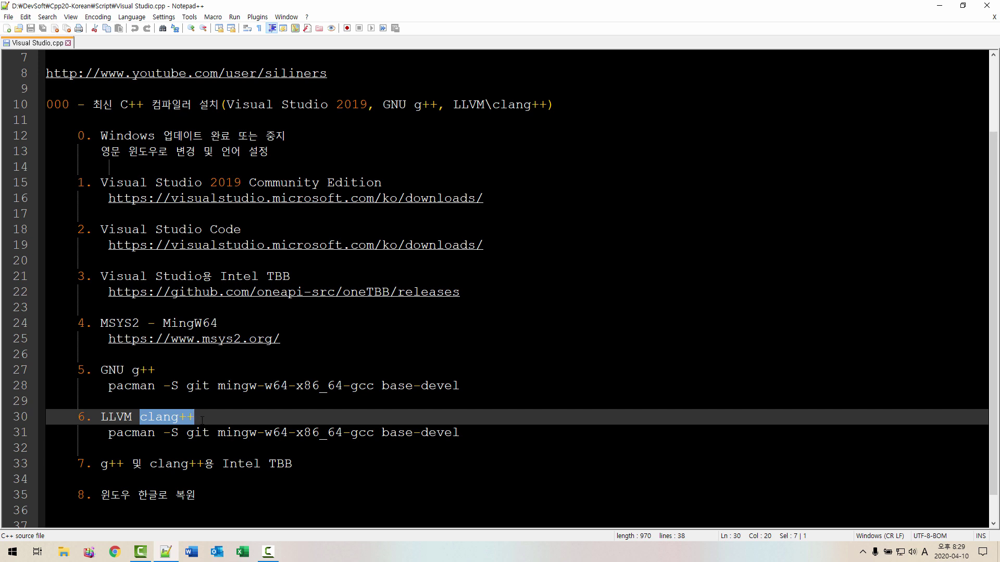
scroll(200, 420, "up", 2)
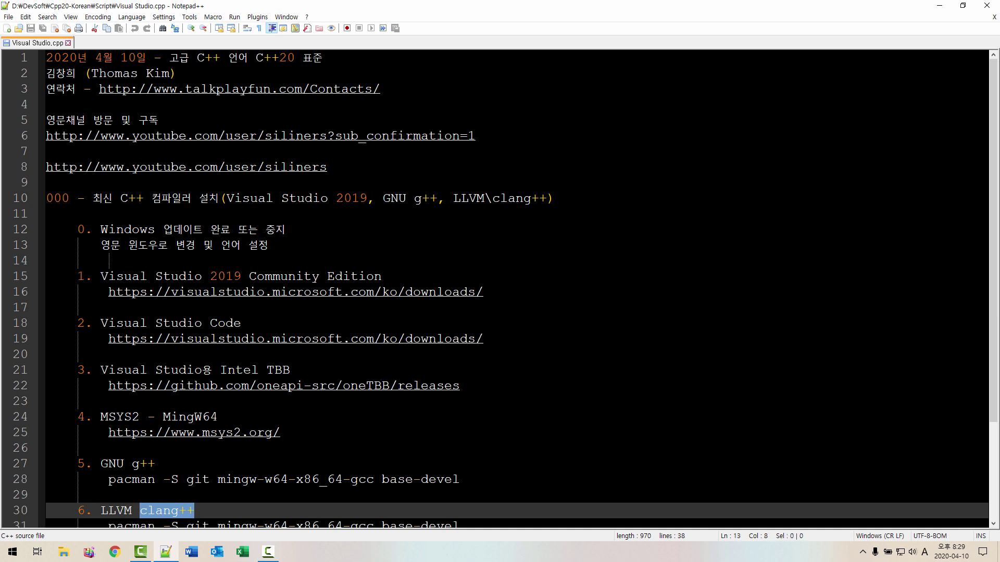
left_click(101, 245)
left_click_drag(102, 245, 168, 245)
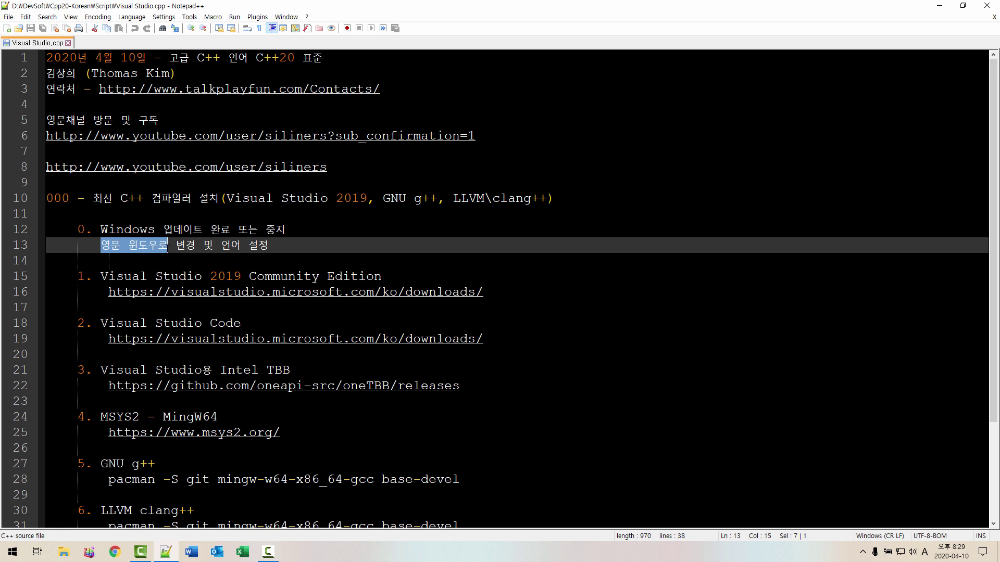
scroll(168, 245, "down", 2)
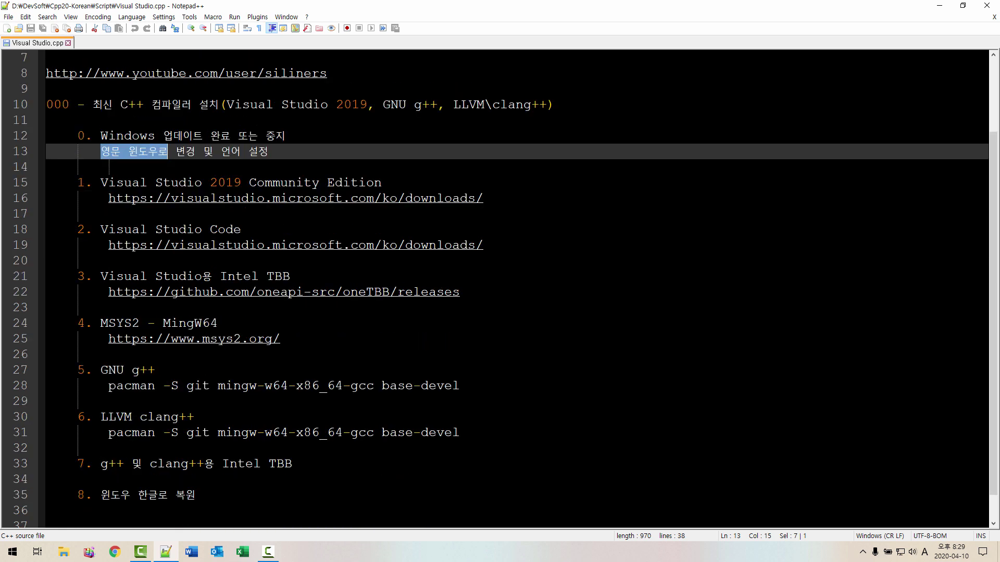
left_click_drag(194, 417, 140, 417)
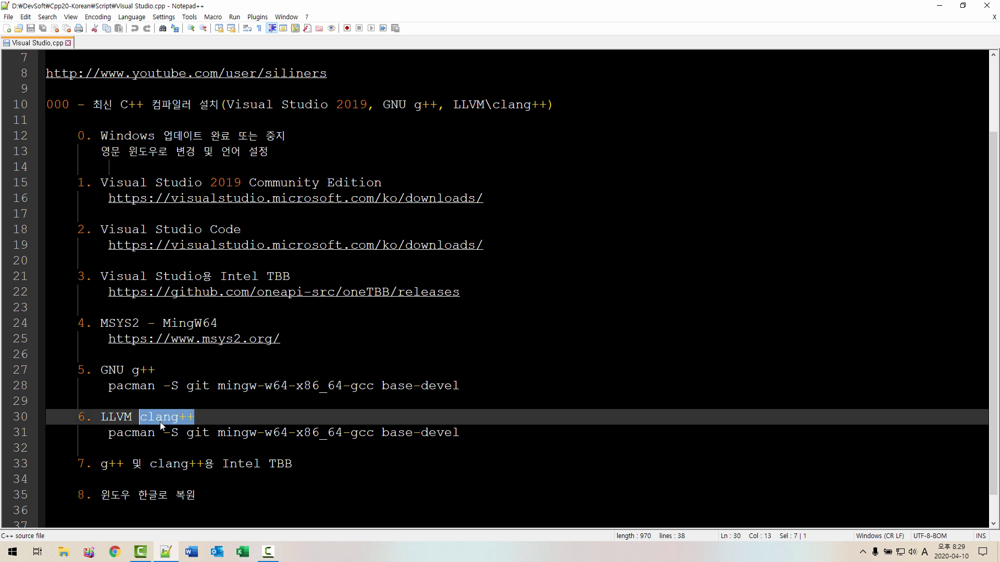
scroll(161, 422, "up", 2)
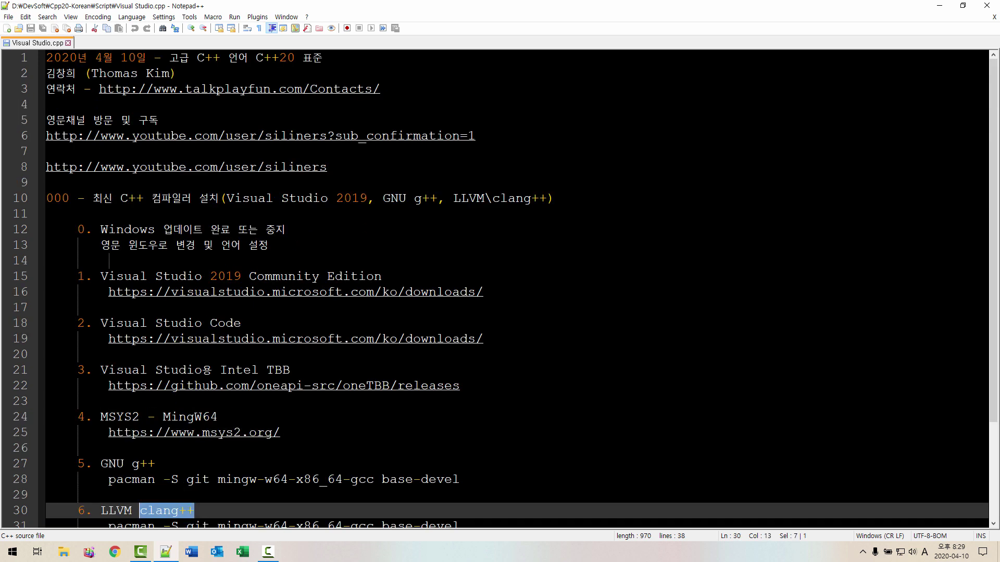
left_click(294, 243)
left_click_drag(203, 230, 101, 229)
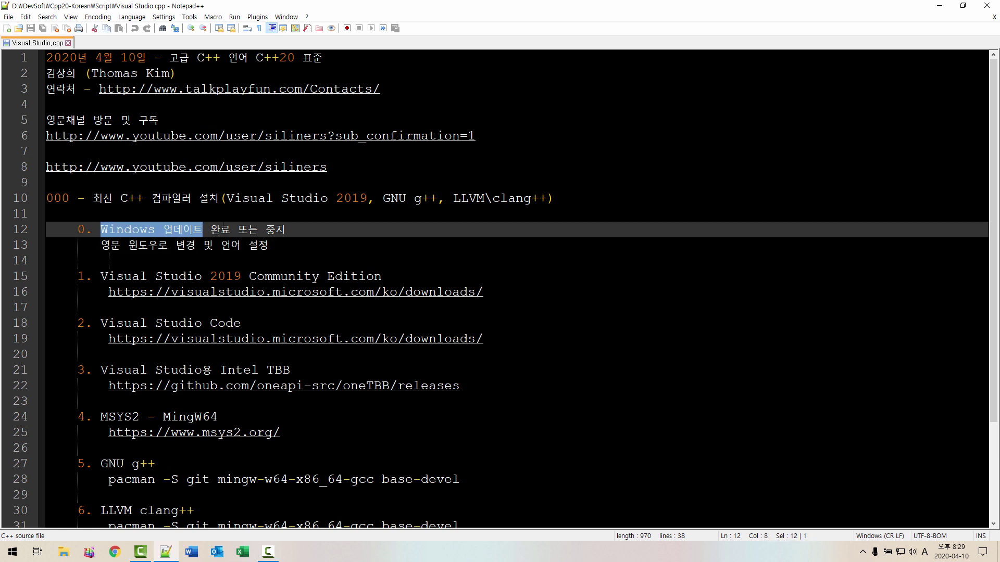
left_click(202, 230)
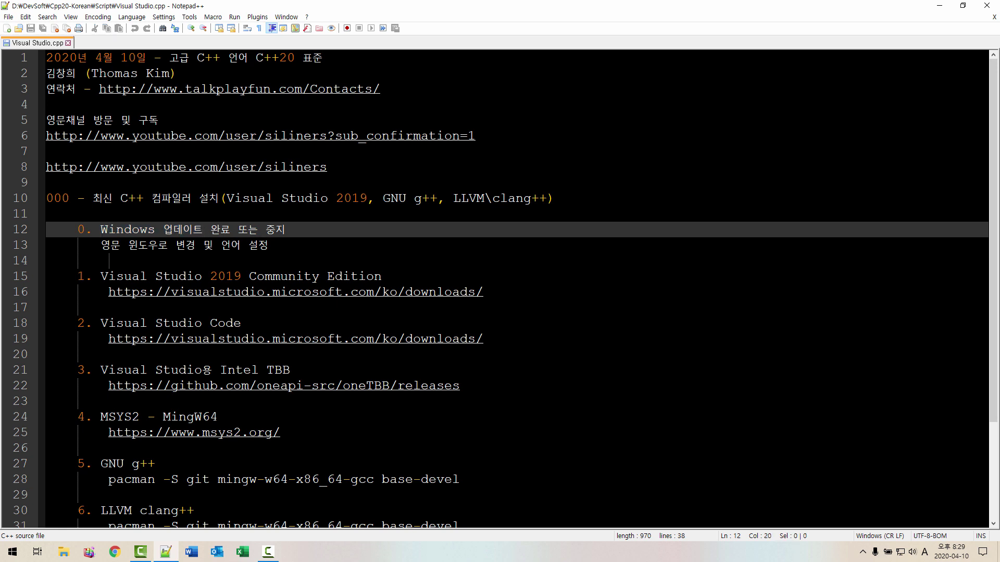
Search Windows for "업데이트" and open the Windows Update settings
left_click(14, 553)
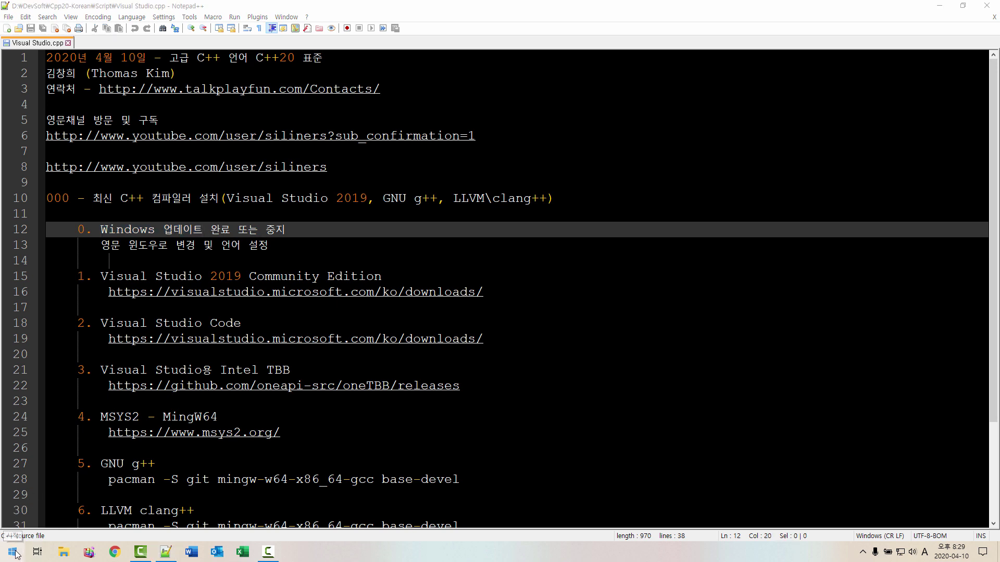
right_click(14, 553)
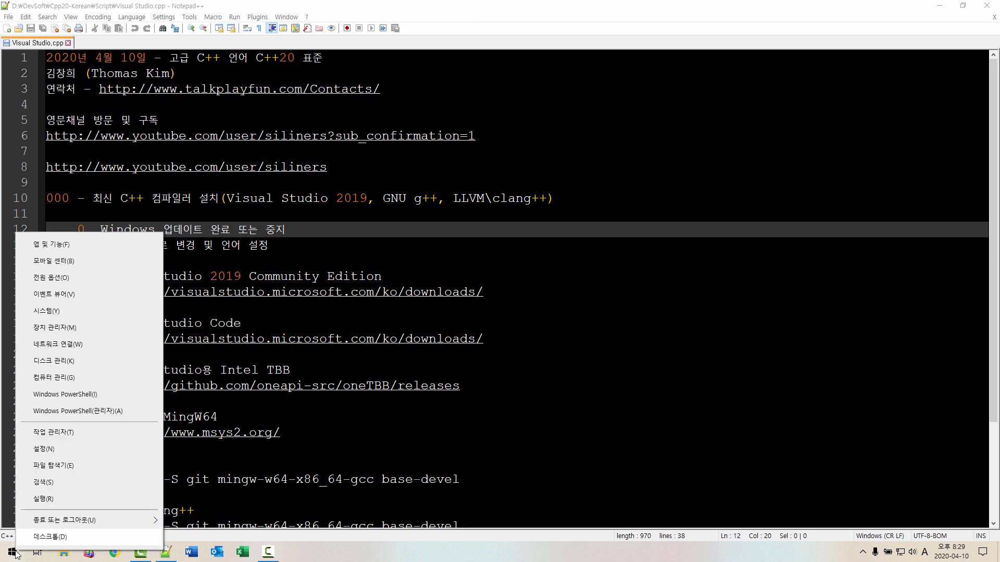
left_click(57, 485)
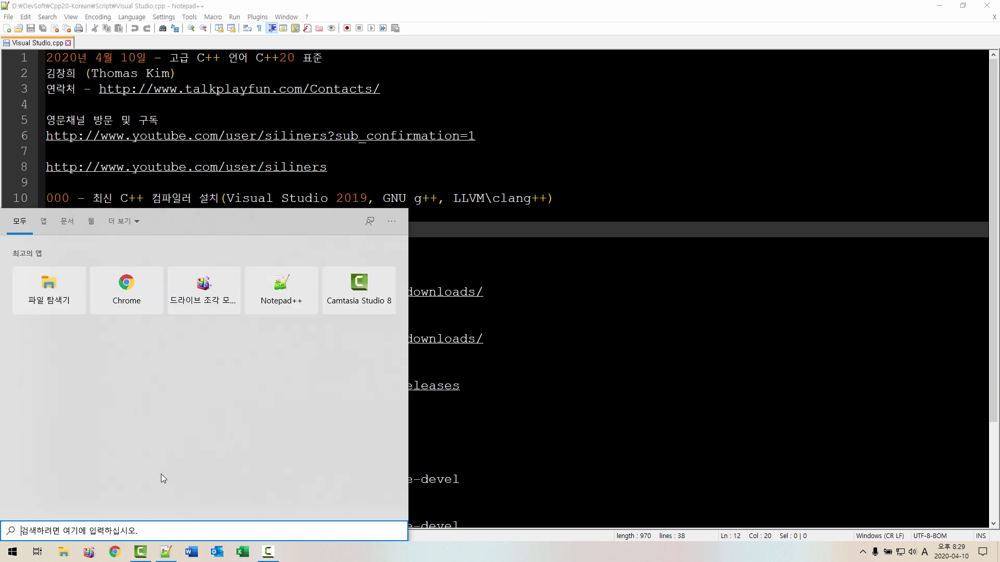
key("Hangul")
type("업데이트")
left_click(72, 261)
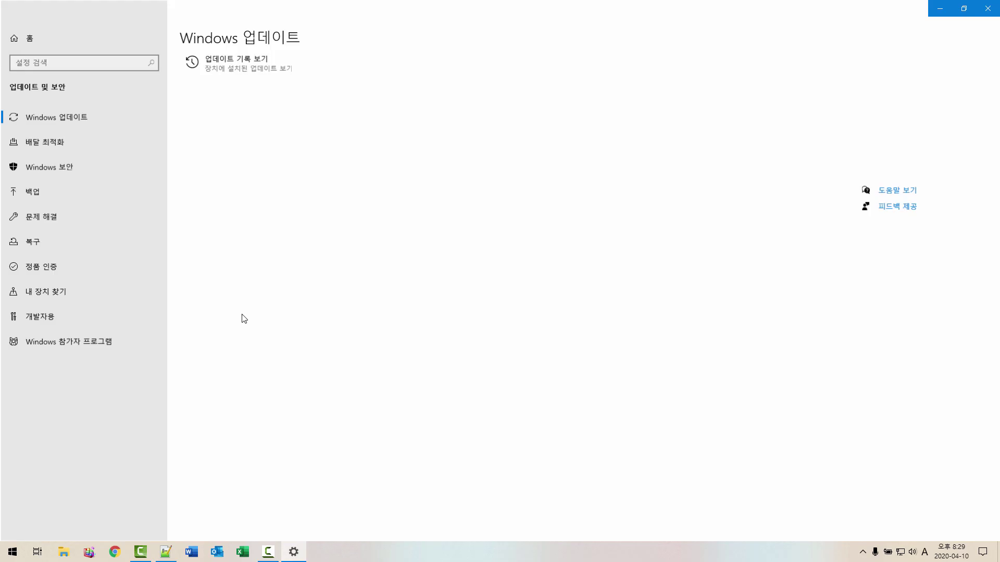
Check for Windows updates, retrying the update installation and checking once more
left_click(217, 98)
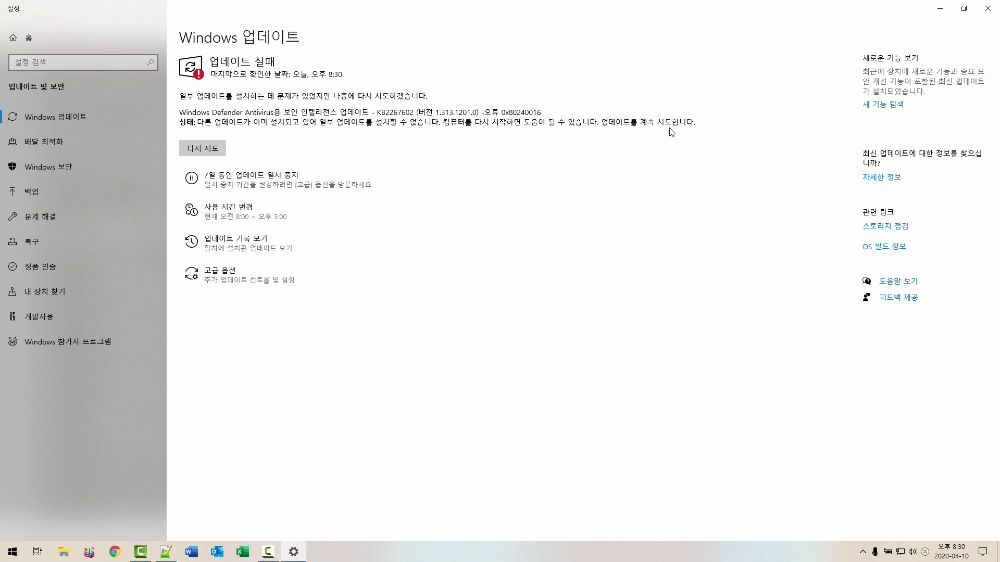
left_click(204, 148)
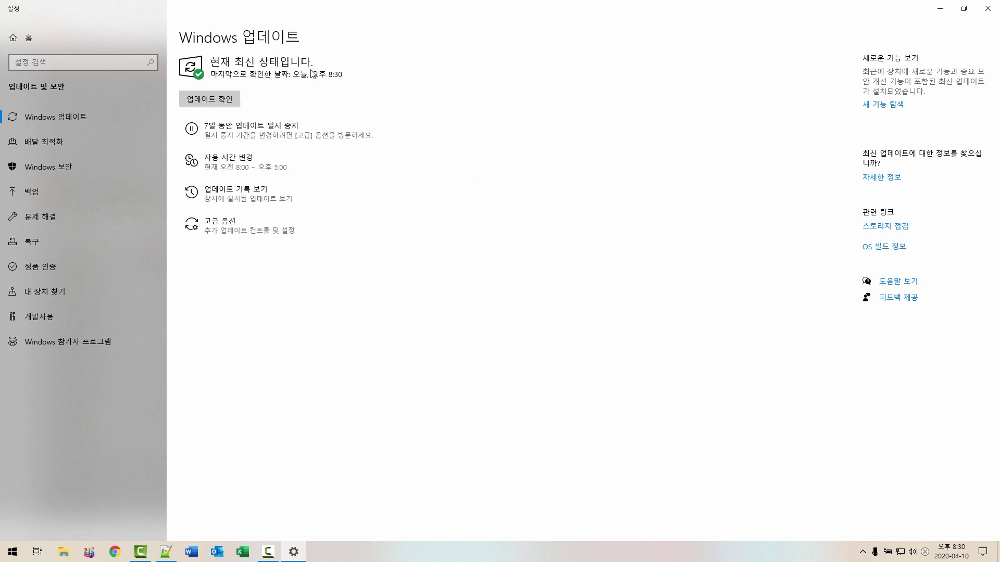
left_click(201, 101)
Pause Windows updates for 7 days and close the Settings window
left_click(246, 132)
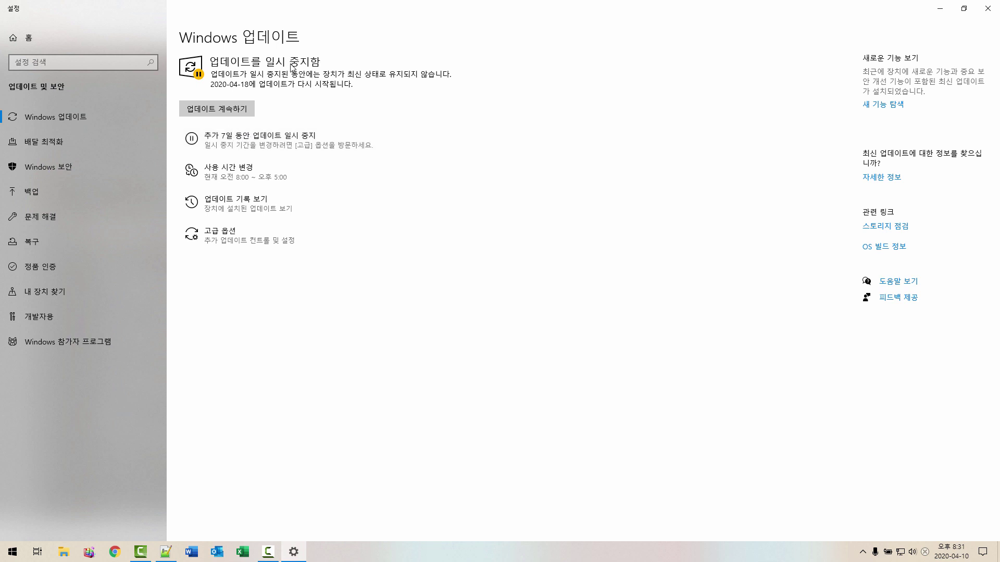
left_click(988, 12)
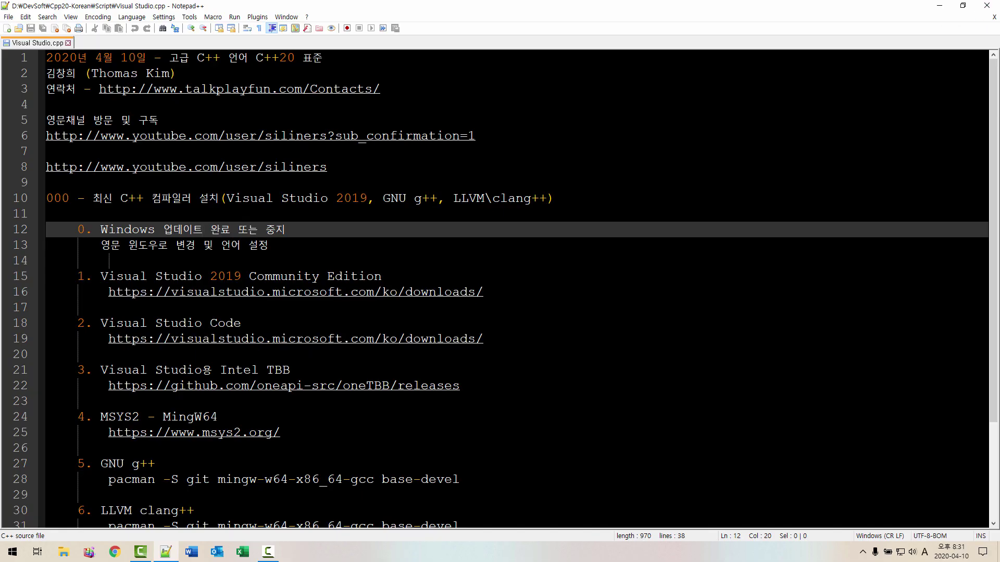
scroll(542, 297, "down", 3)
left_click_drag(194, 385, 141, 384)
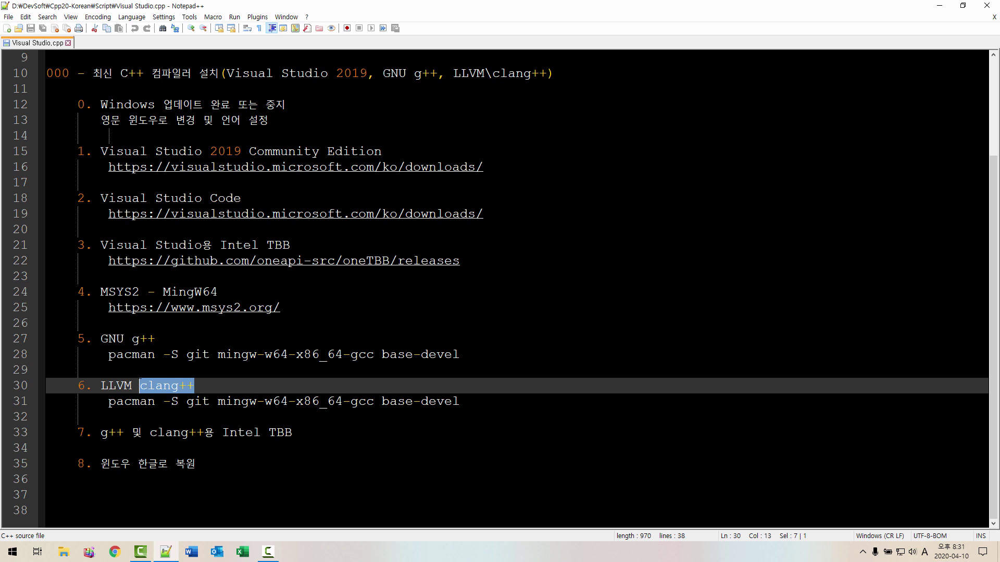
left_click(83, 495)
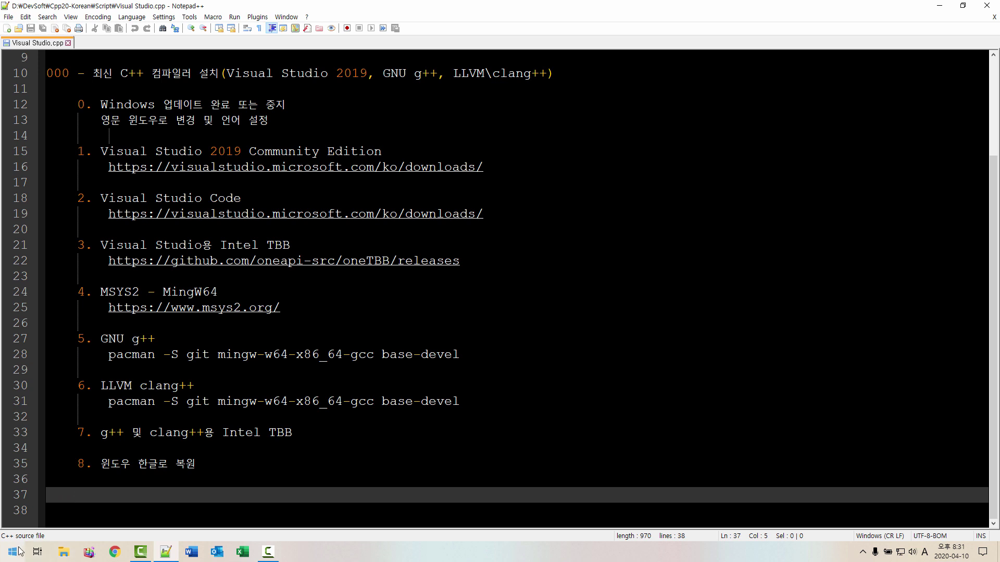
Run winver to view the installed Windows version and build, and dismiss the information window
right_click(12, 553)
left_click(52, 498)
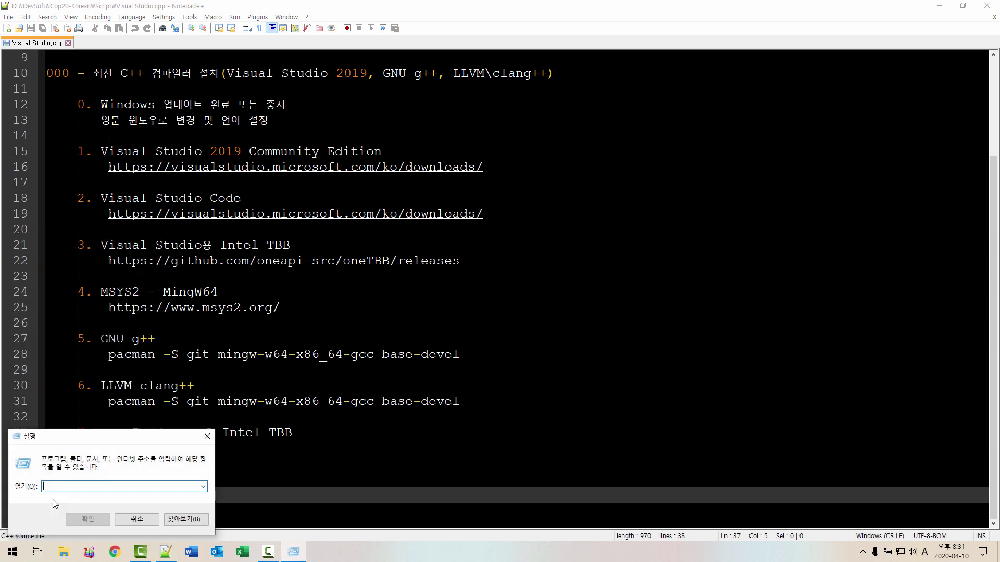
type("winver")
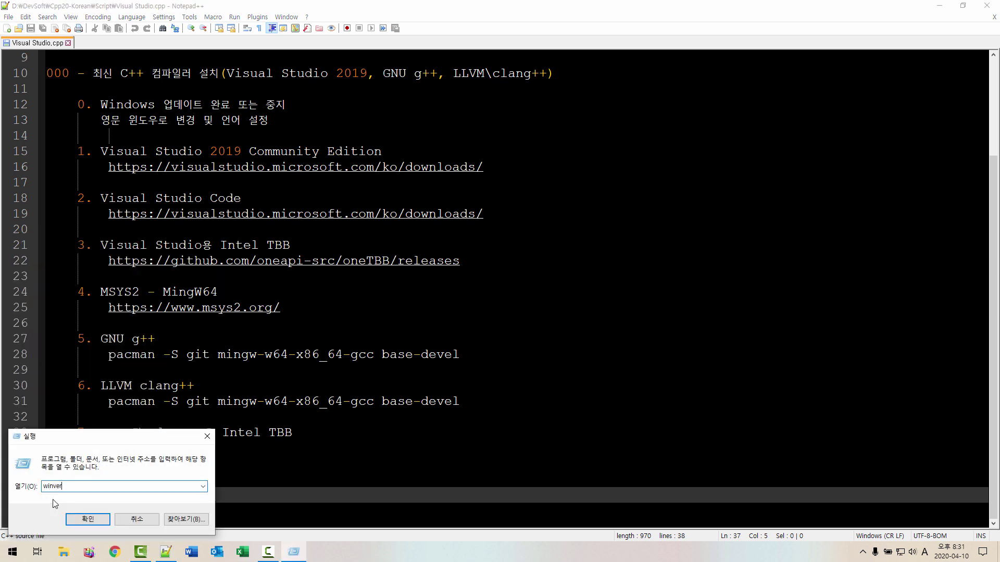
key("Return")
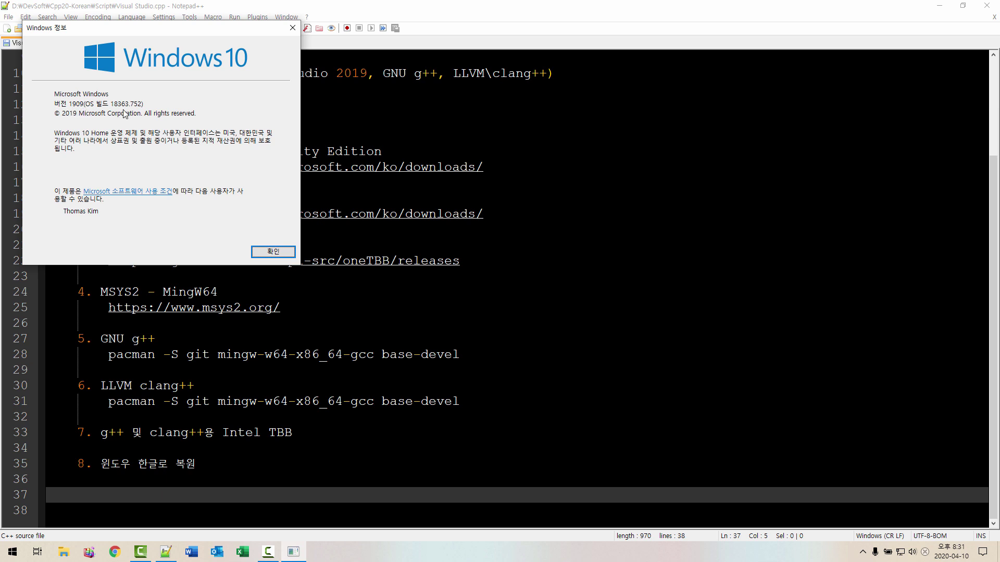
key("Return")
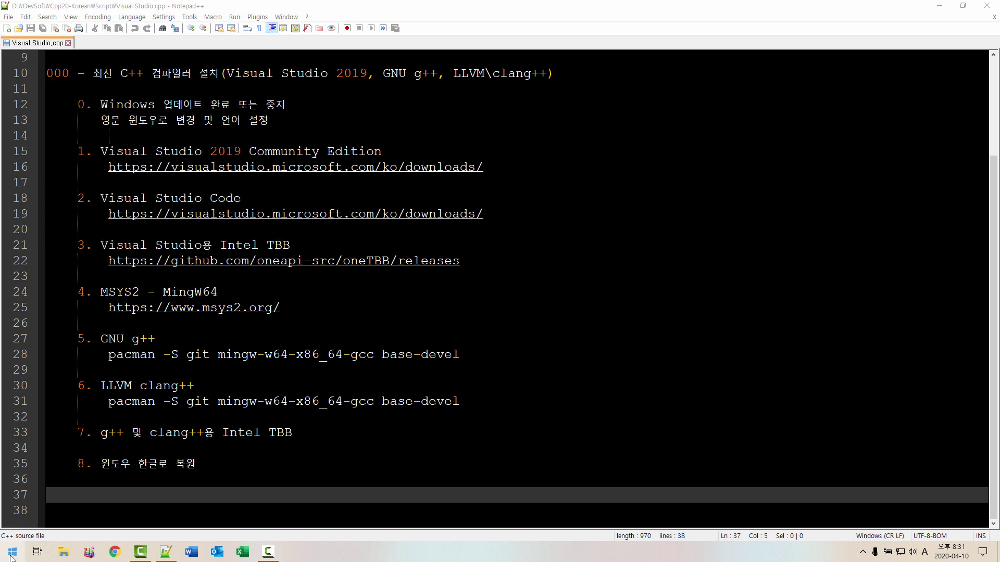
Search Windows for "언어" and open the language settings
right_click(10, 555)
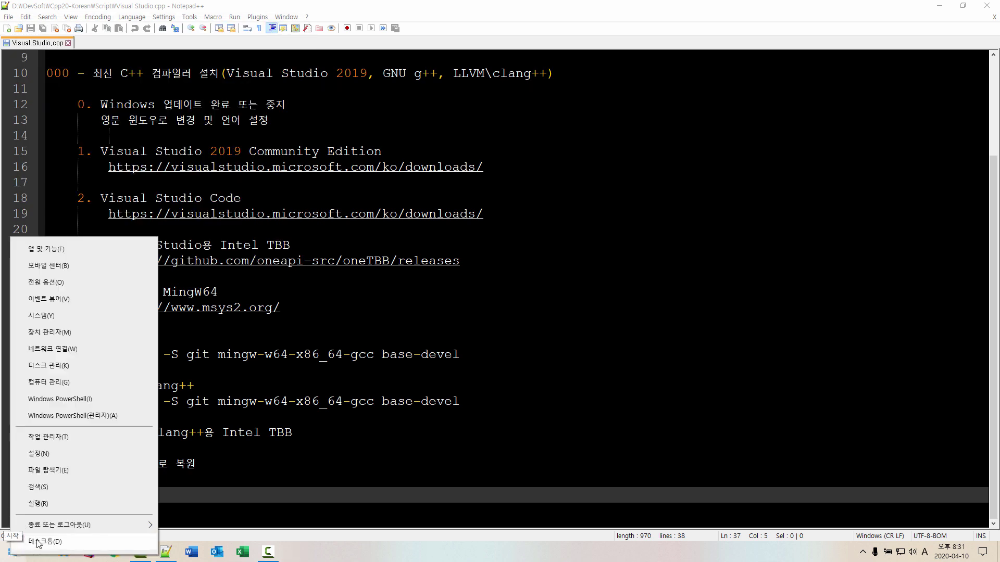
left_click(46, 489)
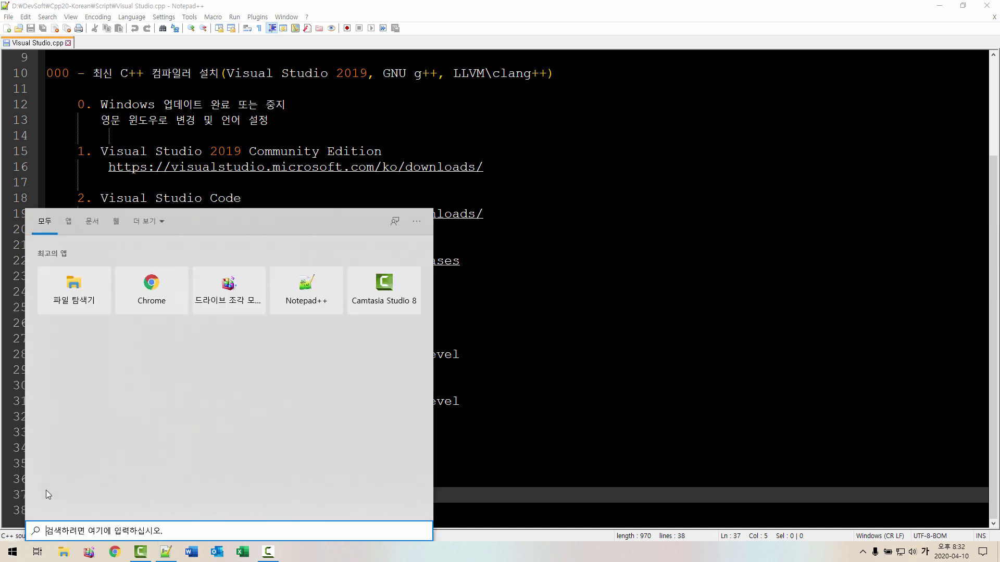
key("Hangul")
type("어ㄴ어")
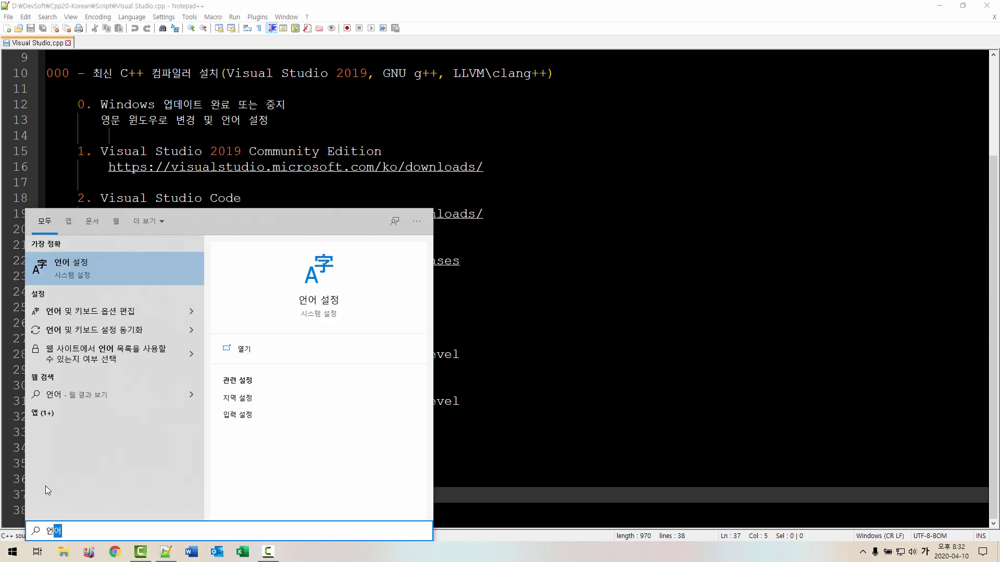
left_click(74, 268)
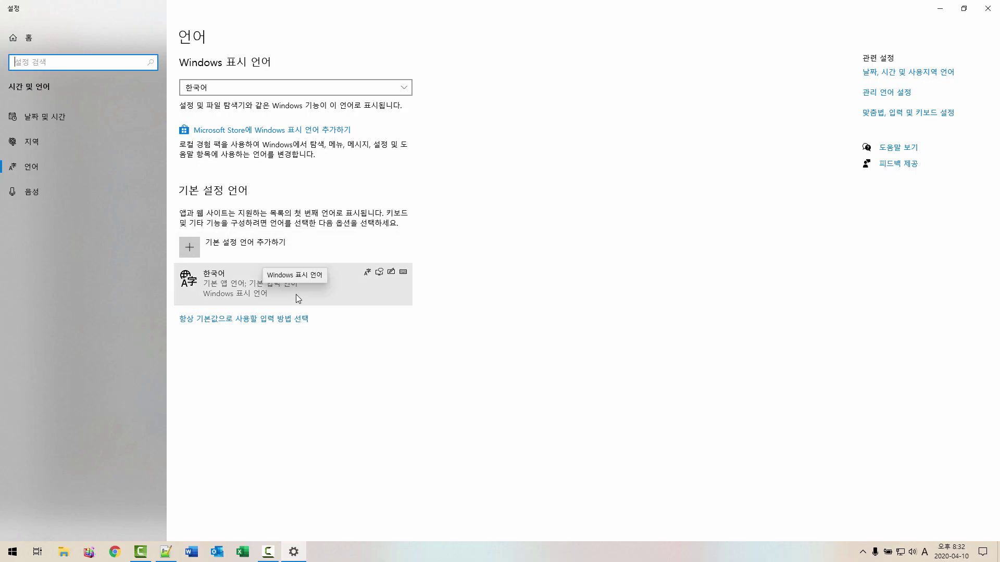
Add a preferred language, searching for "영어" and choosing English (United States), and proceed to its installation options
left_click(223, 248)
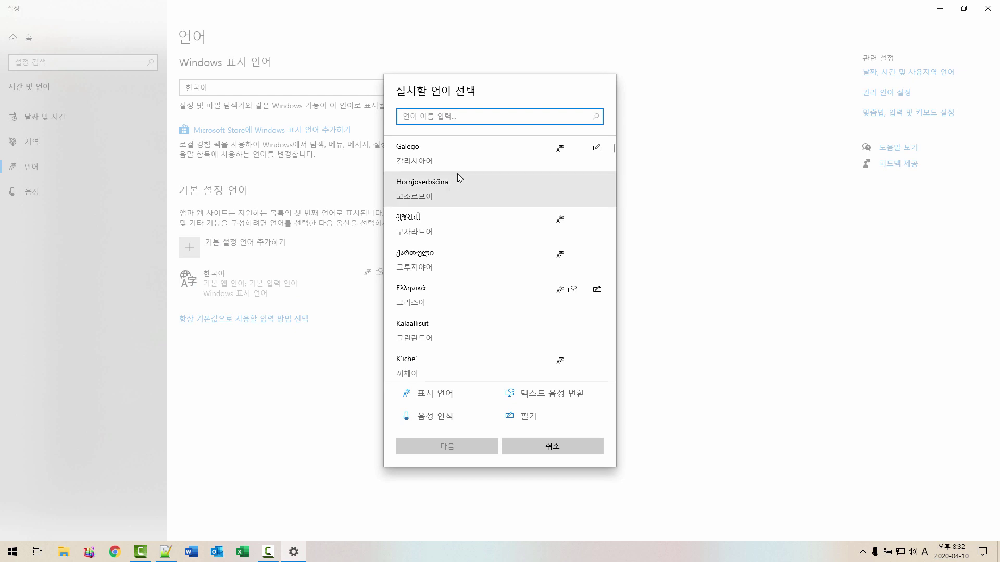
key("Hangul")
type("영어")
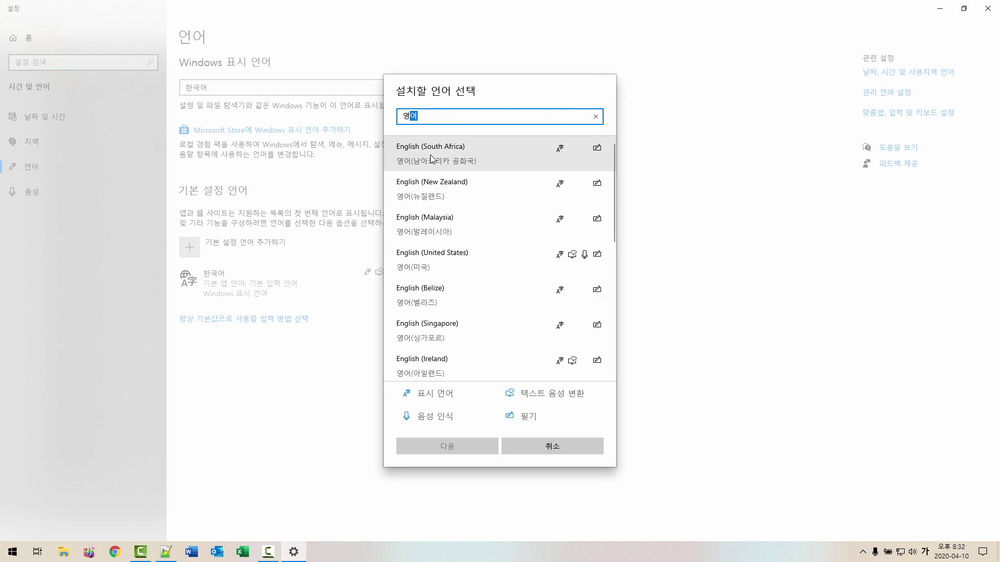
left_click(426, 267)
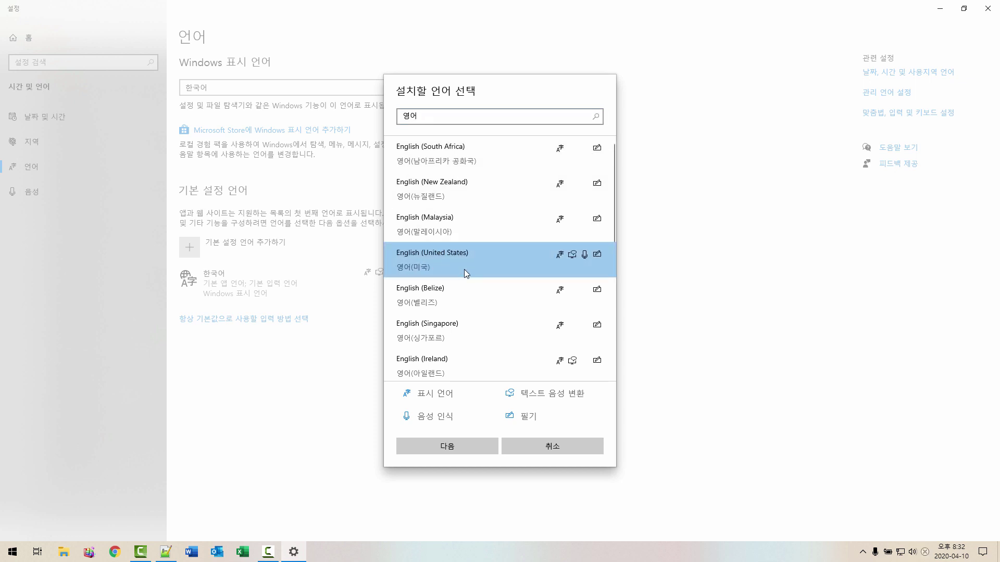
left_click(473, 449)
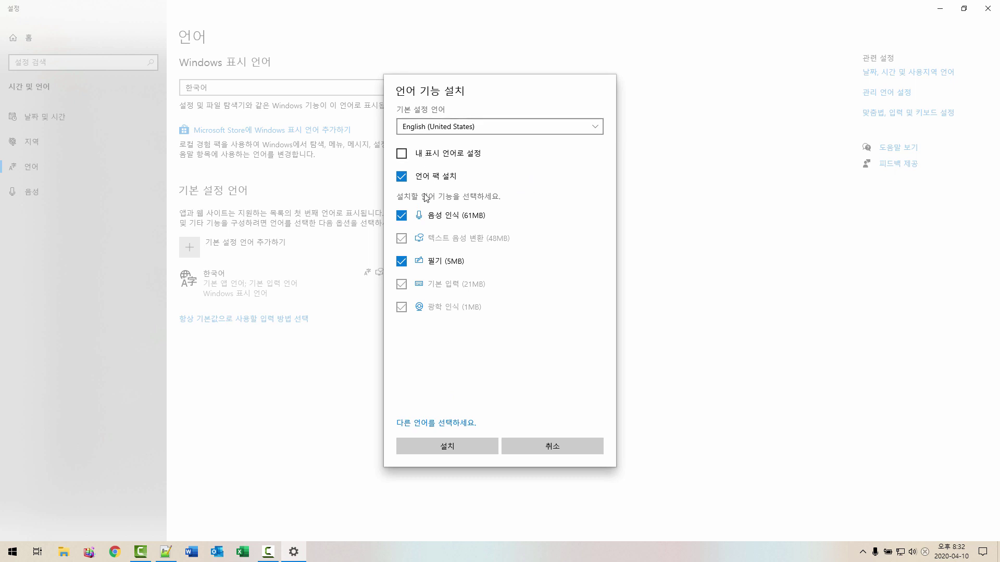
Install the English (United States) language pack as the Windows display language, choosing to log out at another time
left_click(409, 157)
left_click(458, 447)
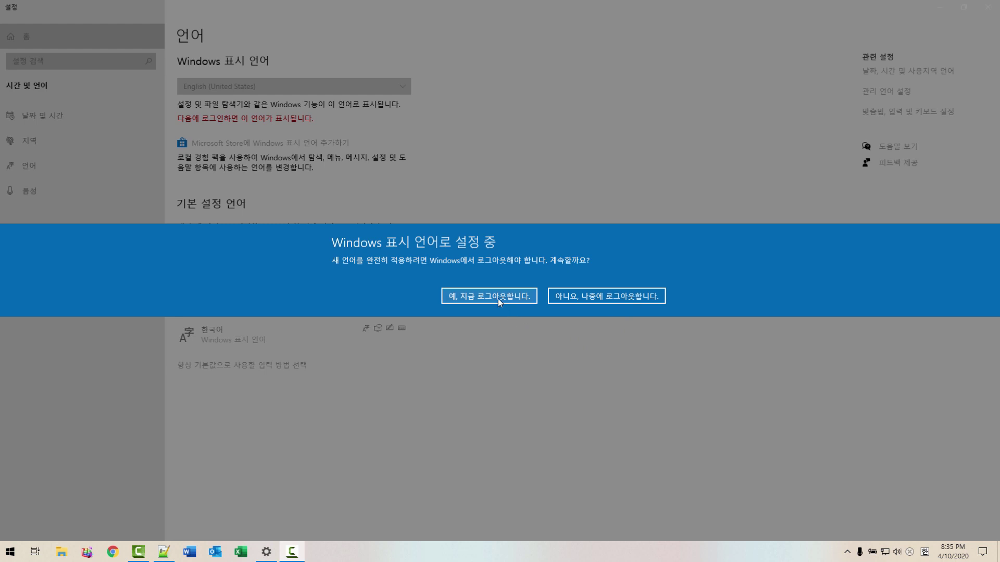
left_click(634, 302)
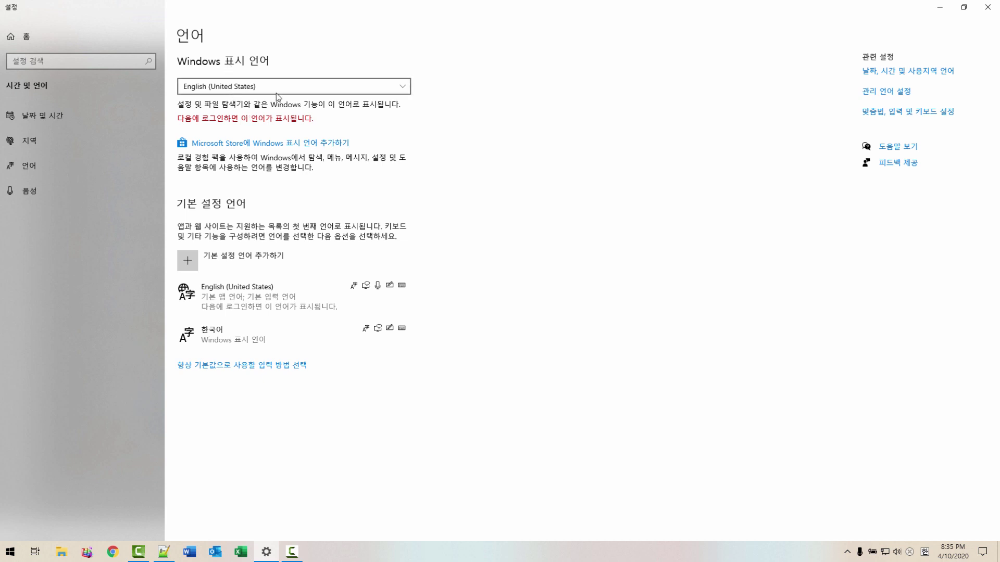
Close the Settings window and the Notepad++ notes to return to the desktop
left_click(988, 12)
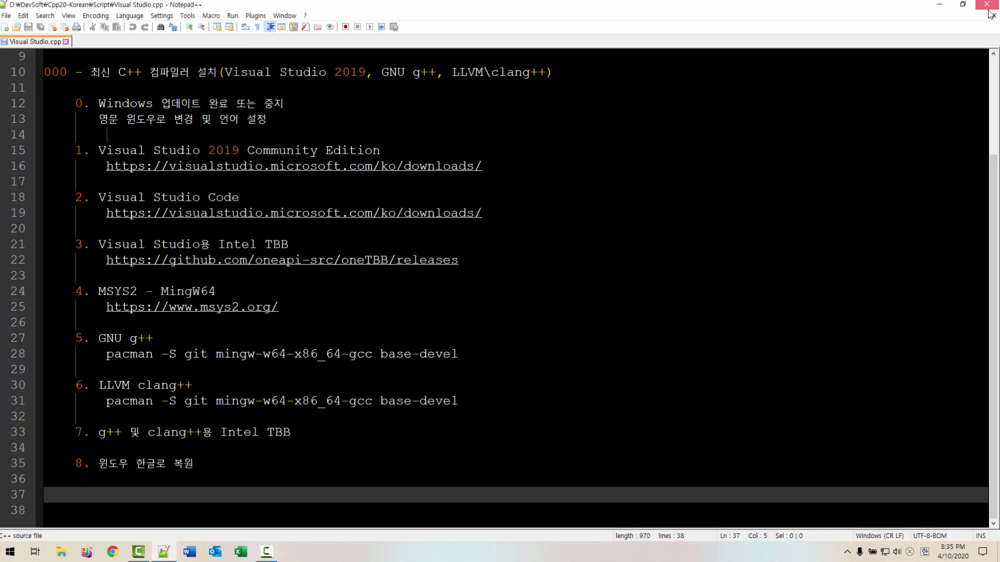
left_click(988, 12)
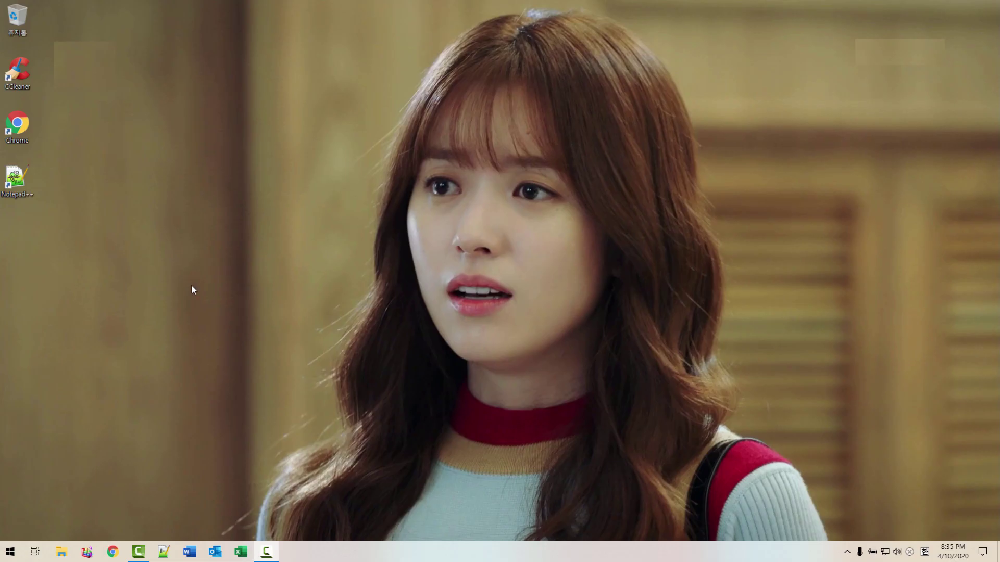
Restart Windows to apply the English (United States) display language
left_click(9, 555)
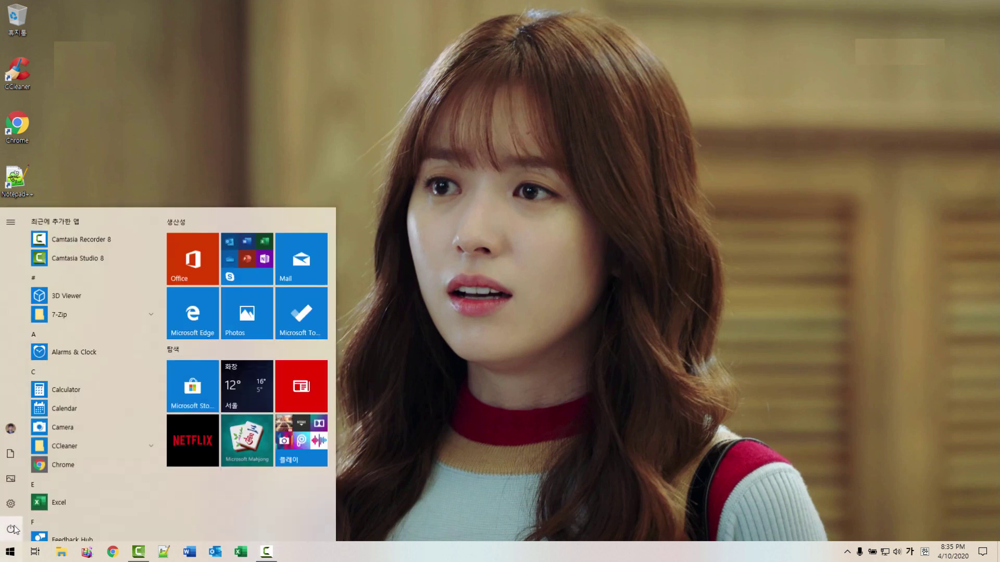
left_click(14, 529)
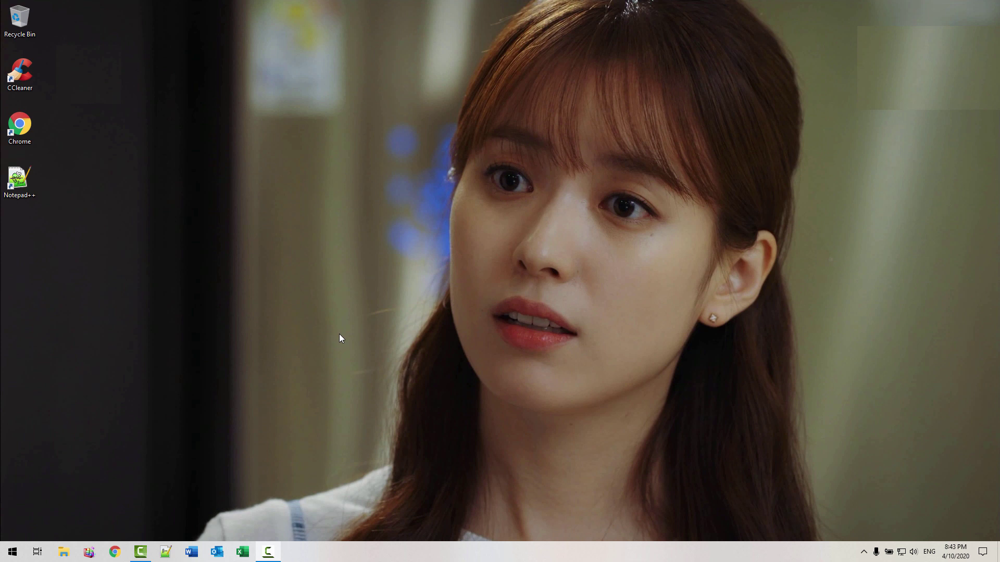
Search Windows for "control", open Control Panel, and open the Region settings under Clock and Region
right_click(14, 556)
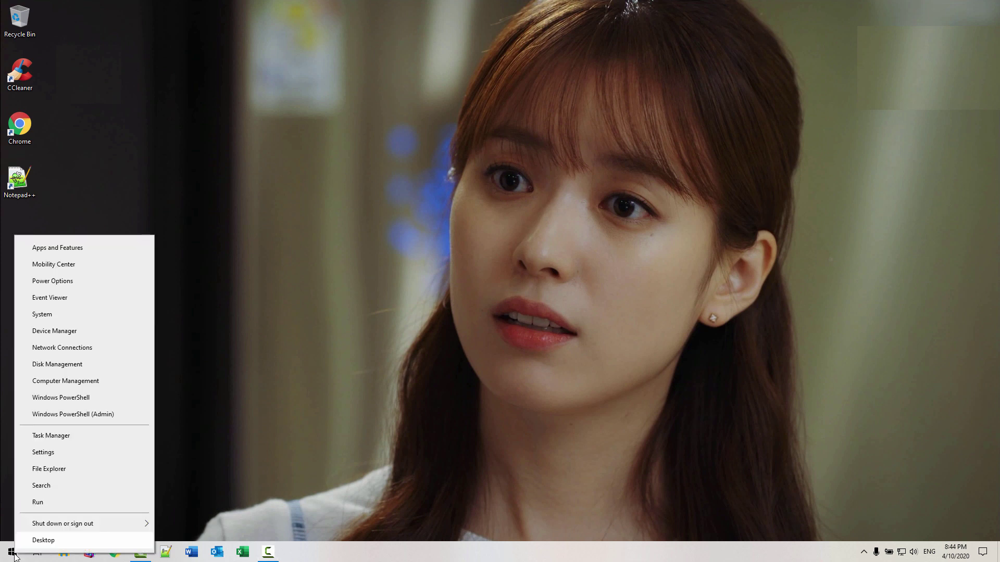
left_click(62, 486)
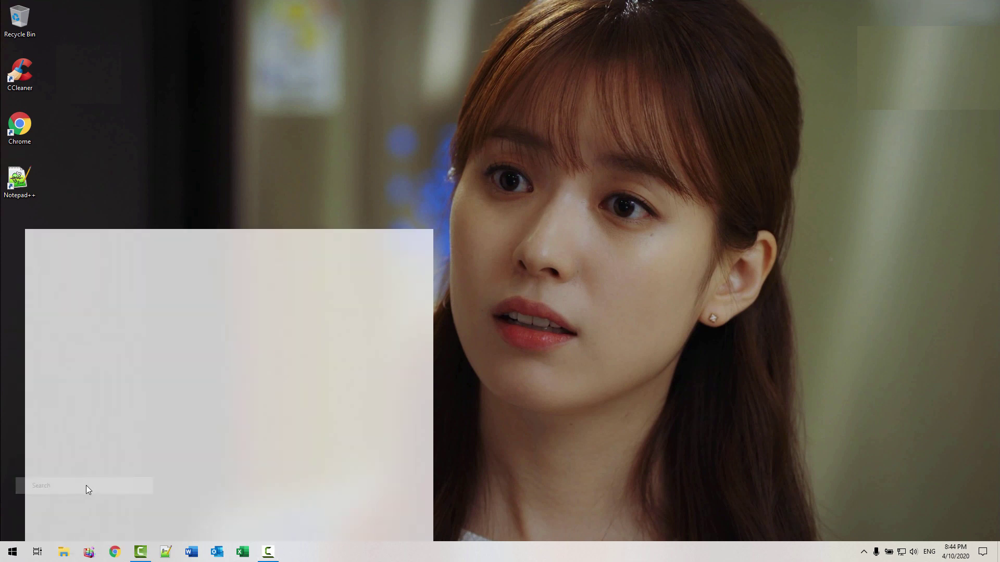
type("control")
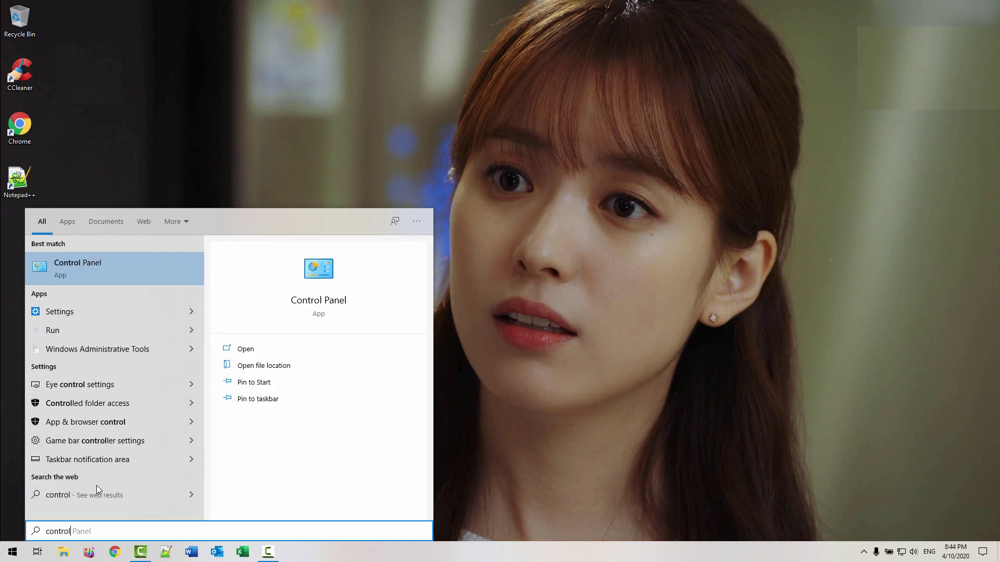
left_click(98, 270)
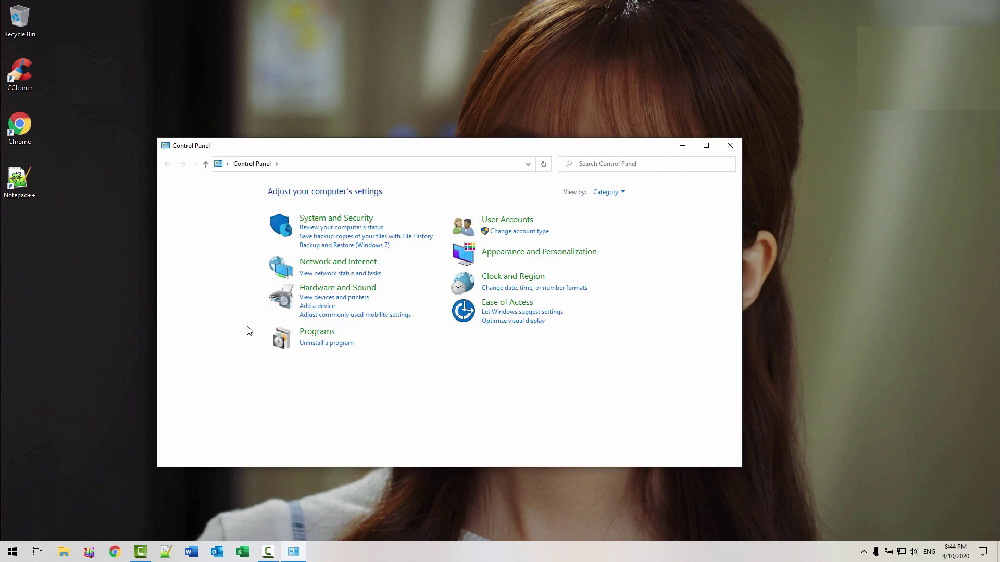
left_click(506, 284)
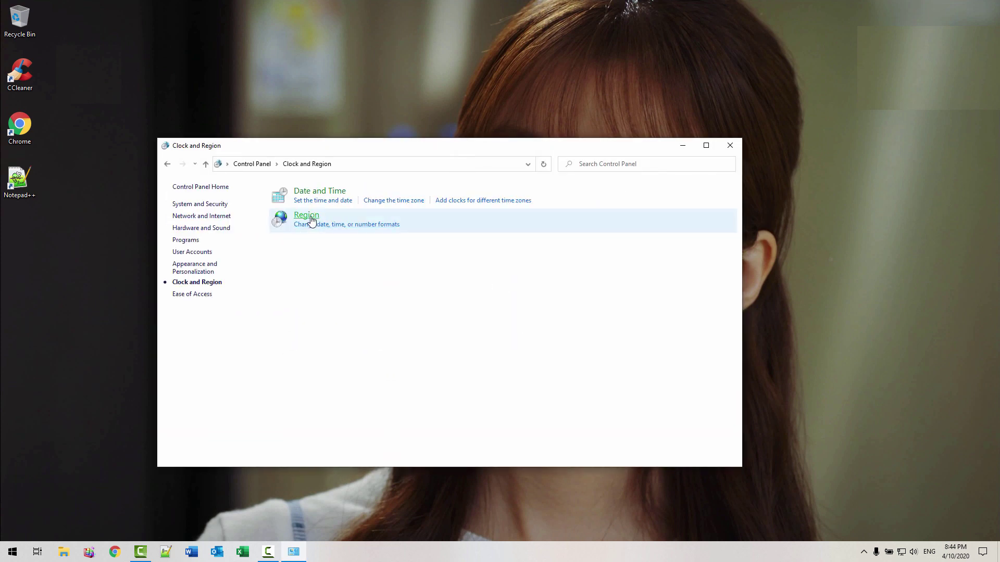
left_click(311, 222)
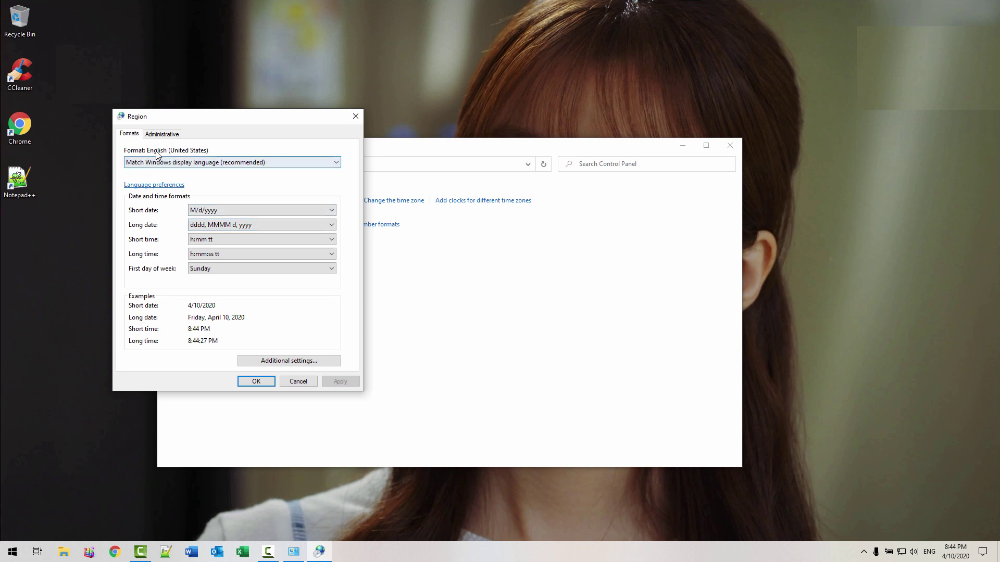
Change the system locale for non-Unicode programs to English (United States) and confirm
left_click(165, 135)
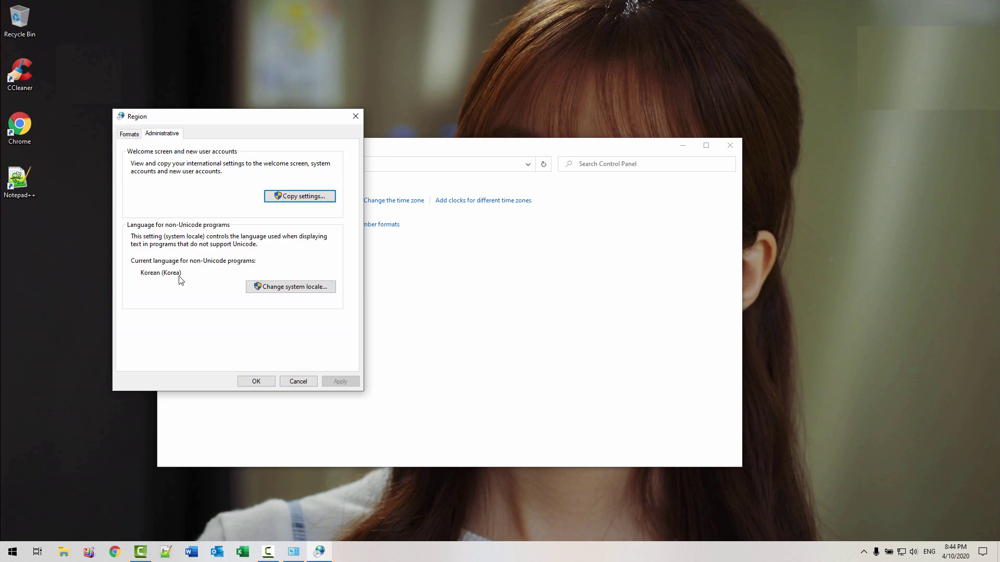
left_click(301, 289)
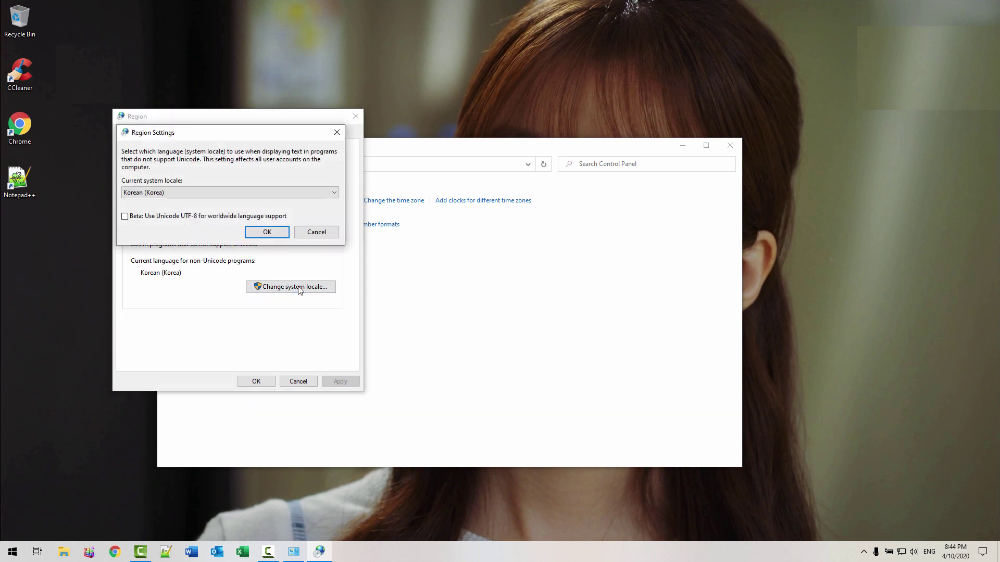
left_click(334, 193)
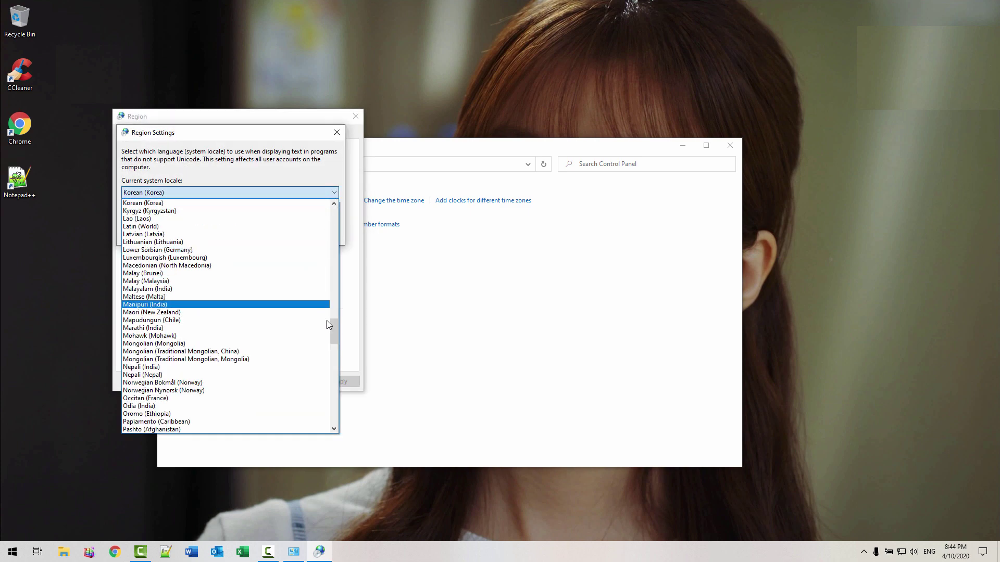
left_click_drag(332, 324, 319, 270)
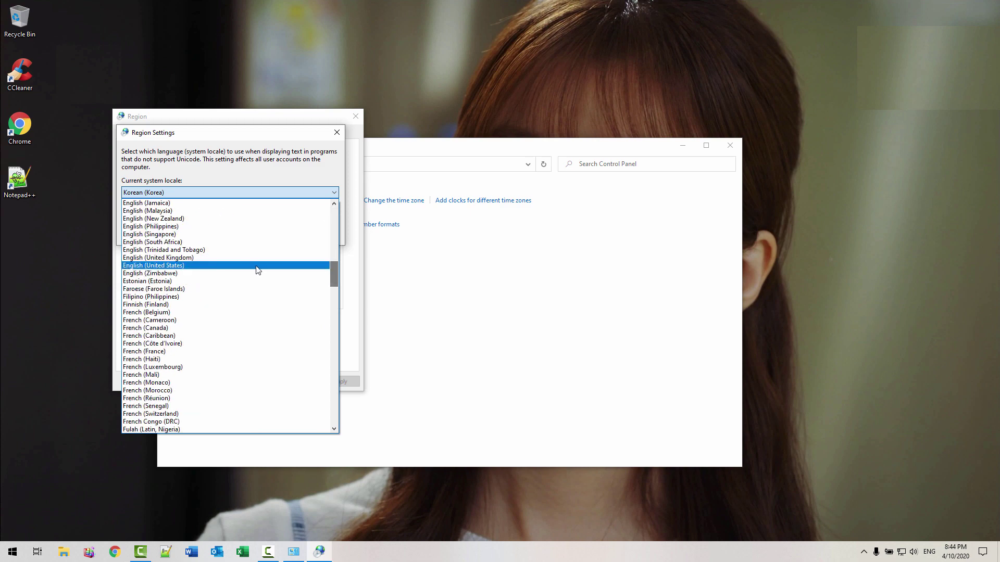
left_click(193, 265)
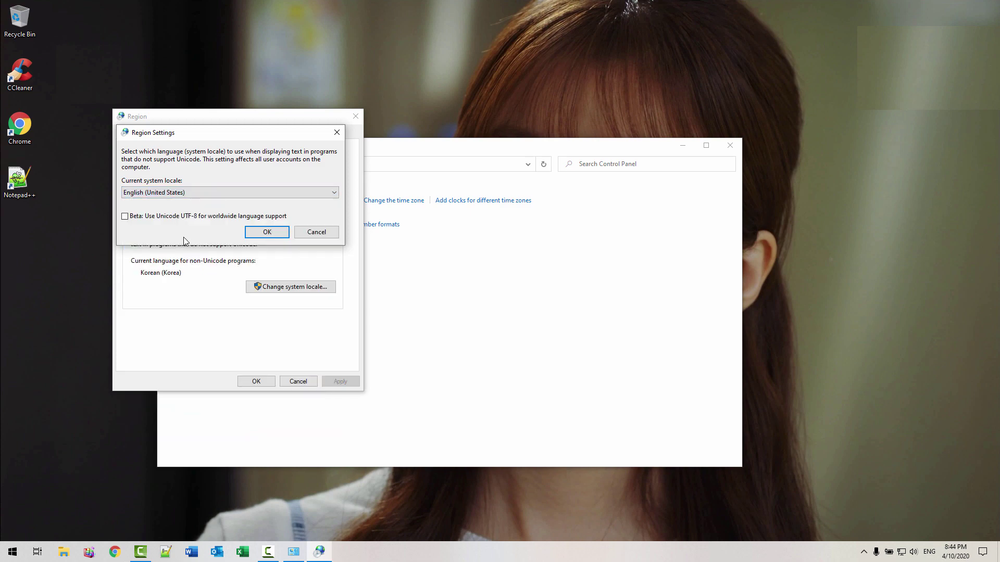
left_click(267, 233)
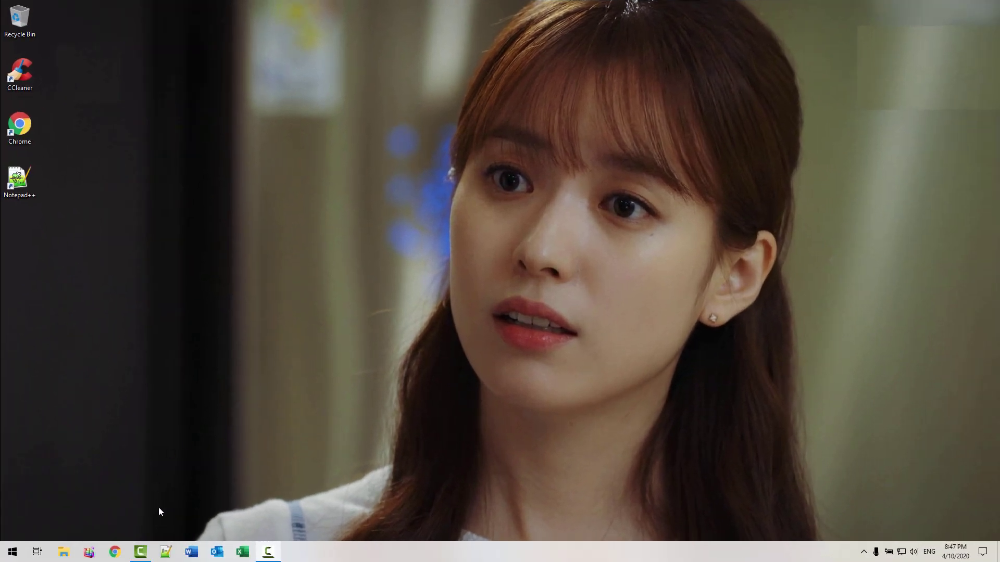
Follow the Visual Studio 2019 Community Edition link in the Notepad++ notes and download the free Community installer
left_click(166, 552)
scroll(161, 265, "up", 2)
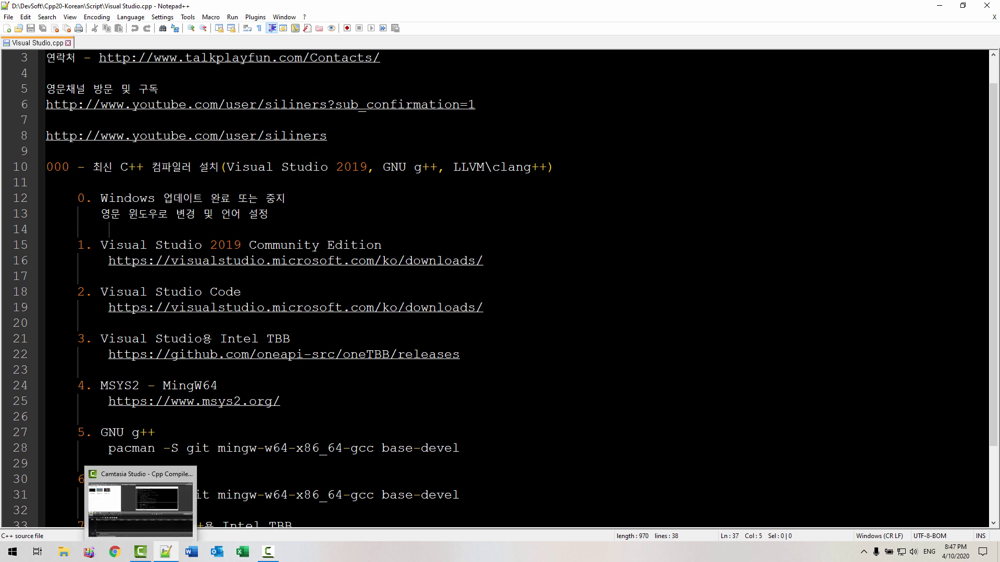
double_click(287, 265)
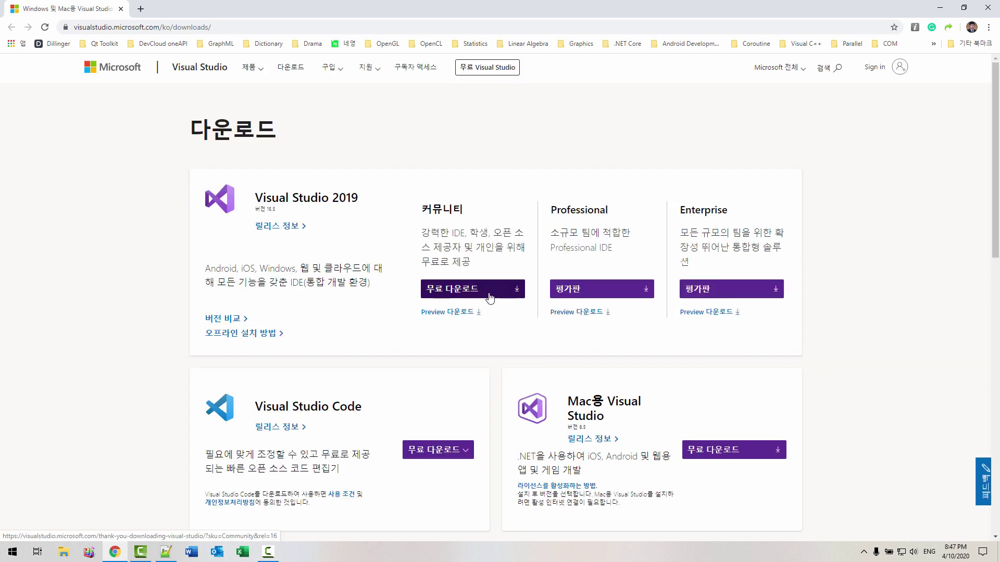
left_click(489, 297)
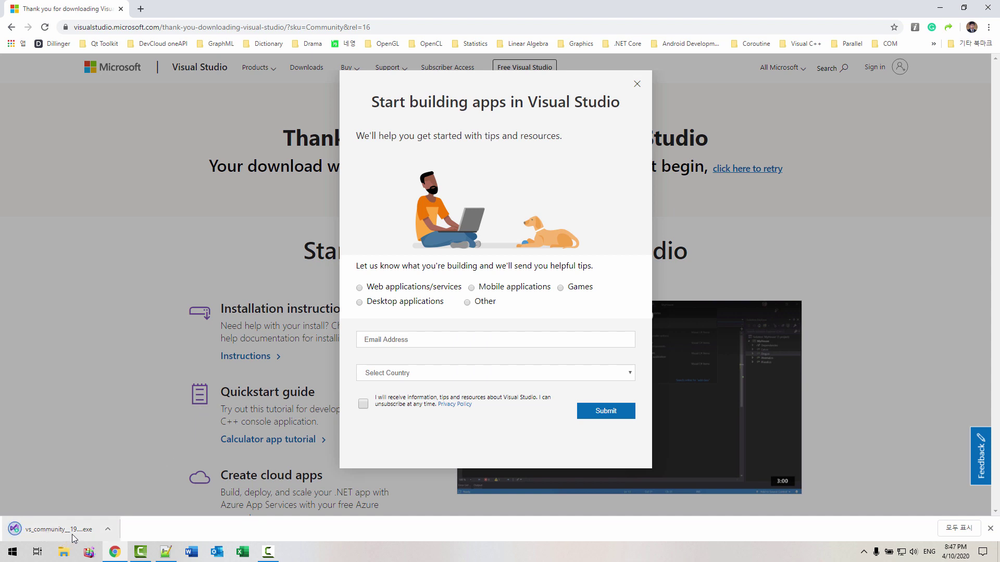
Dismiss the web page's sign-up prompt, run the downloaded vs_community installer from its folder, and continue to workload selection
left_click(637, 85)
left_click(107, 529)
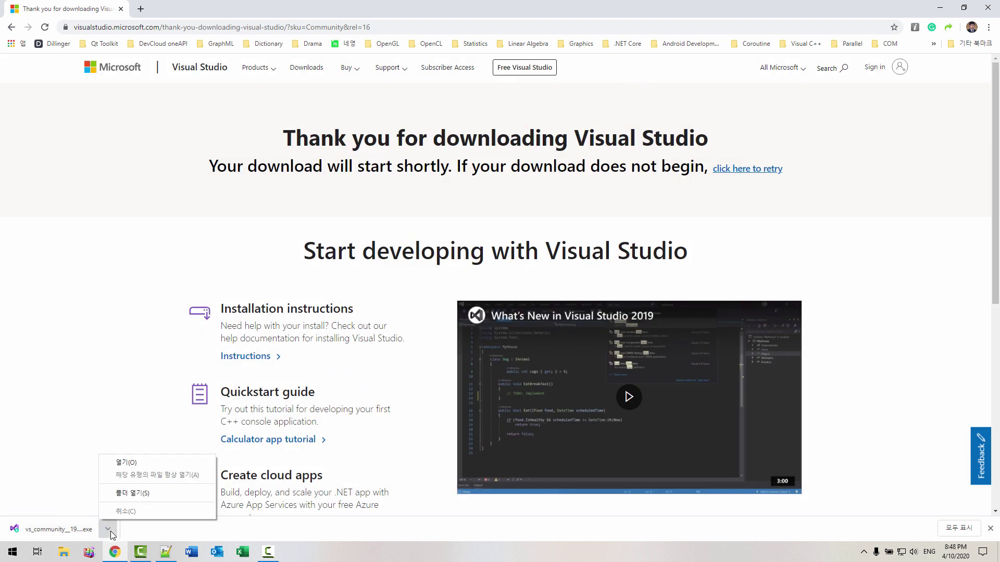
left_click(147, 502)
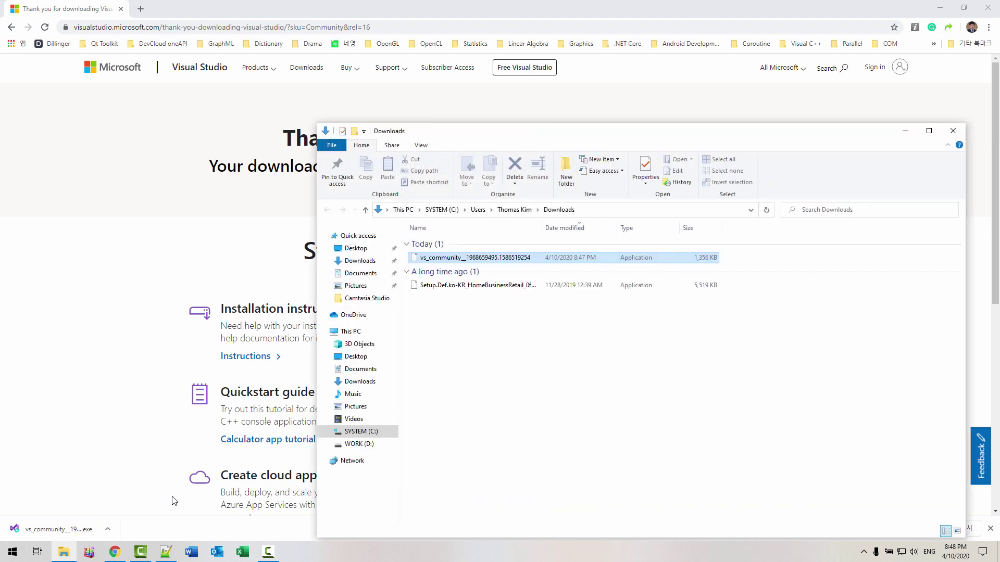
double_click(511, 262)
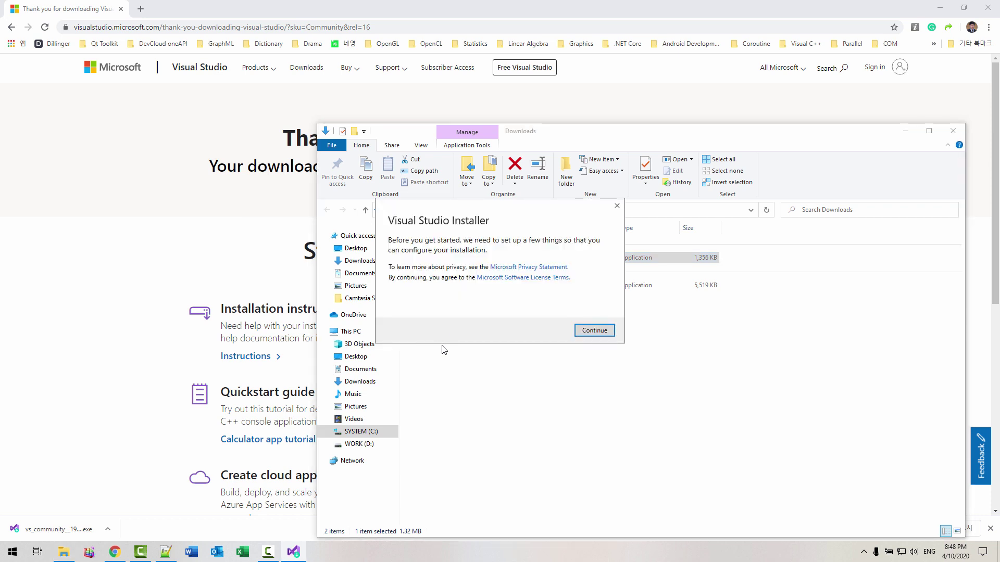
left_click(595, 333)
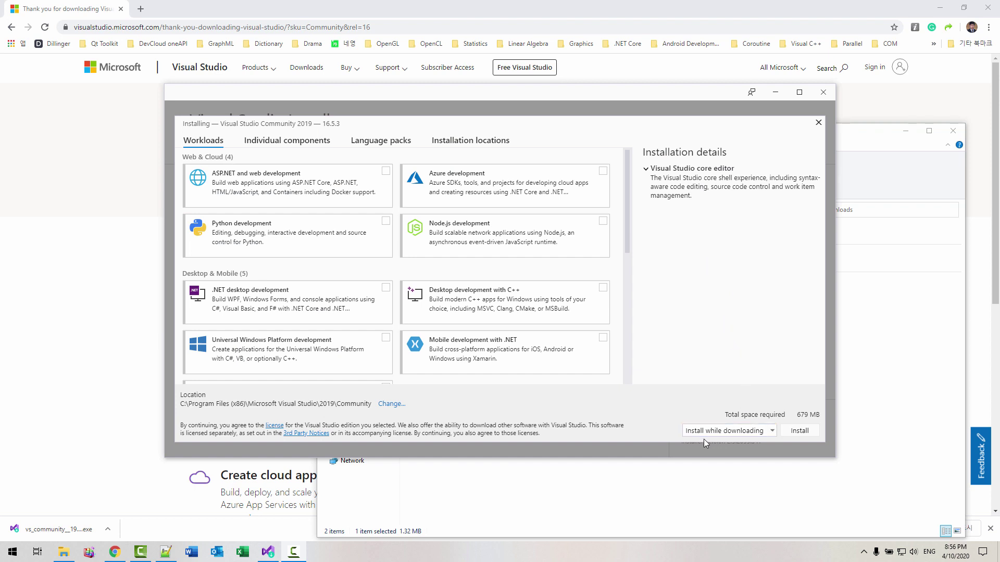
Set the installation mode to "Download all, then install" and select the Desktop development with C++ workload
left_click(772, 432)
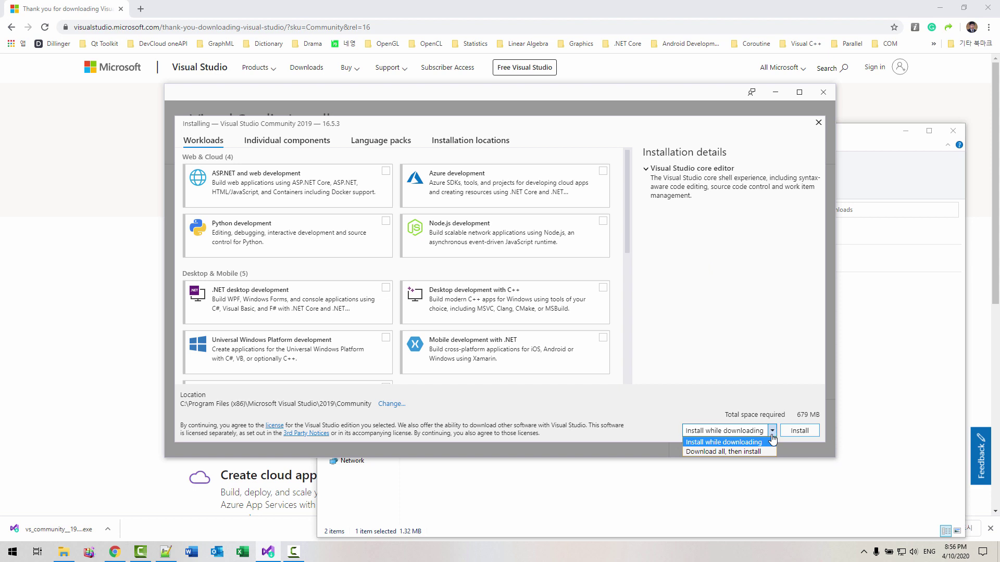
left_click(736, 453)
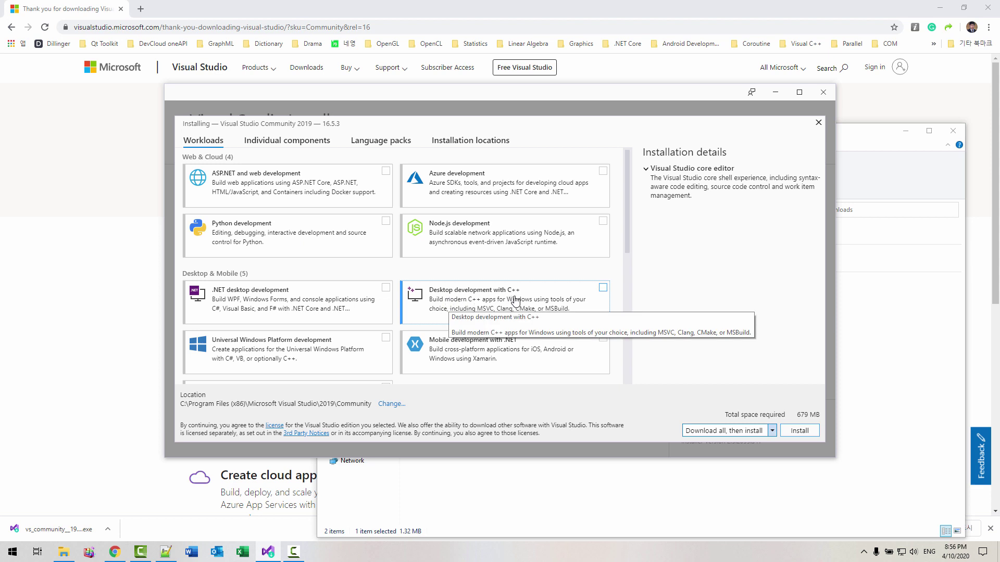
left_click(603, 289)
Add optional C++ MFC, C++/CLI support and C++ Modules for v142, plus Windows 10 SDKs 10.0.17763.0 and 10.0.16299.0
left_click_drag(820, 310, 816, 358)
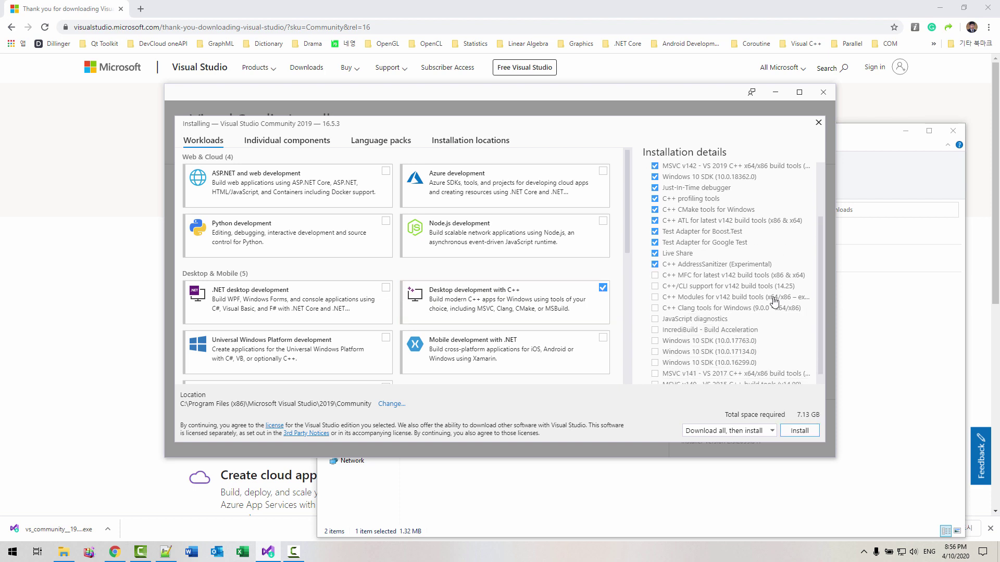
left_click(655, 277)
left_click(655, 288)
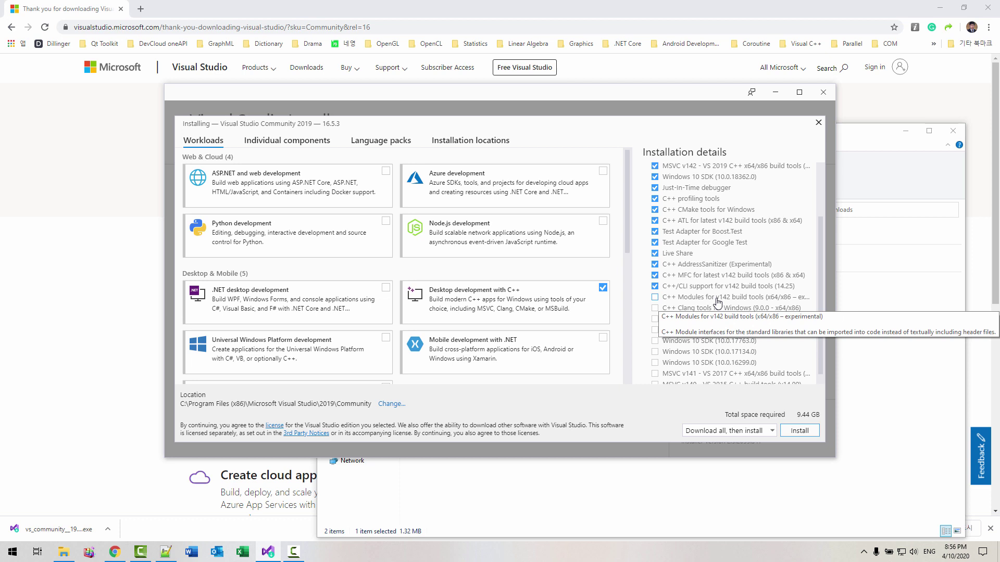
left_click(654, 298)
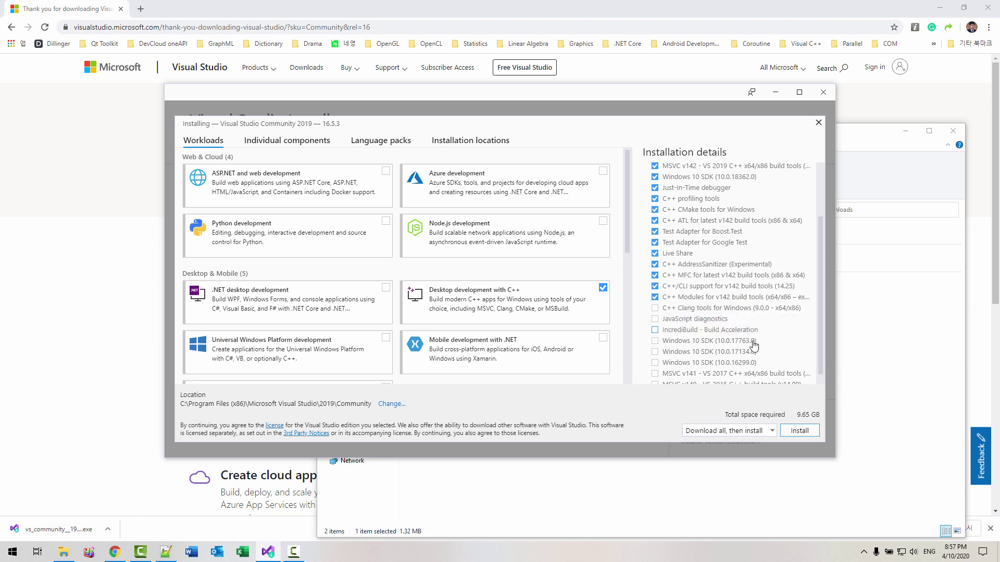
scroll(820, 342, "down", 1)
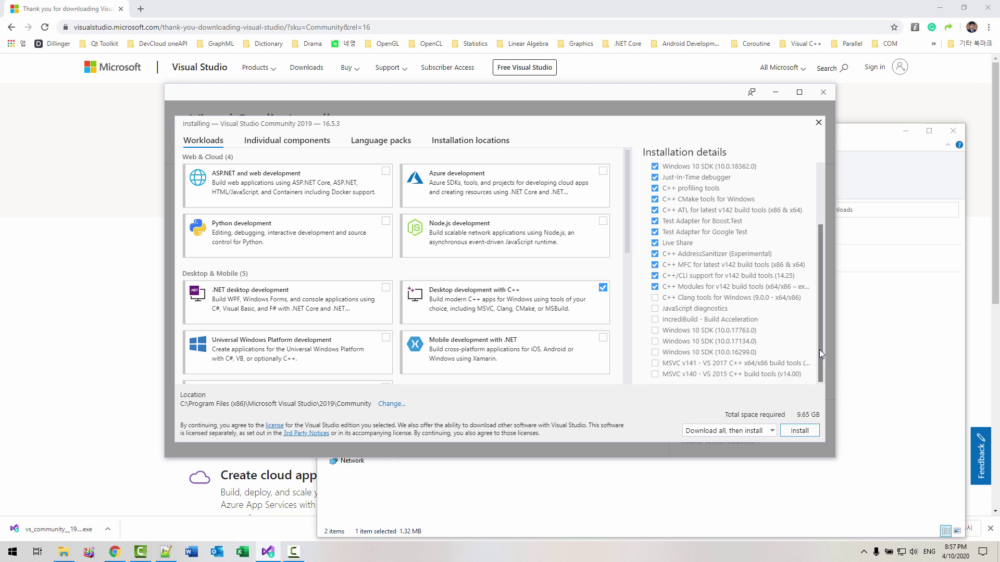
left_click(655, 331)
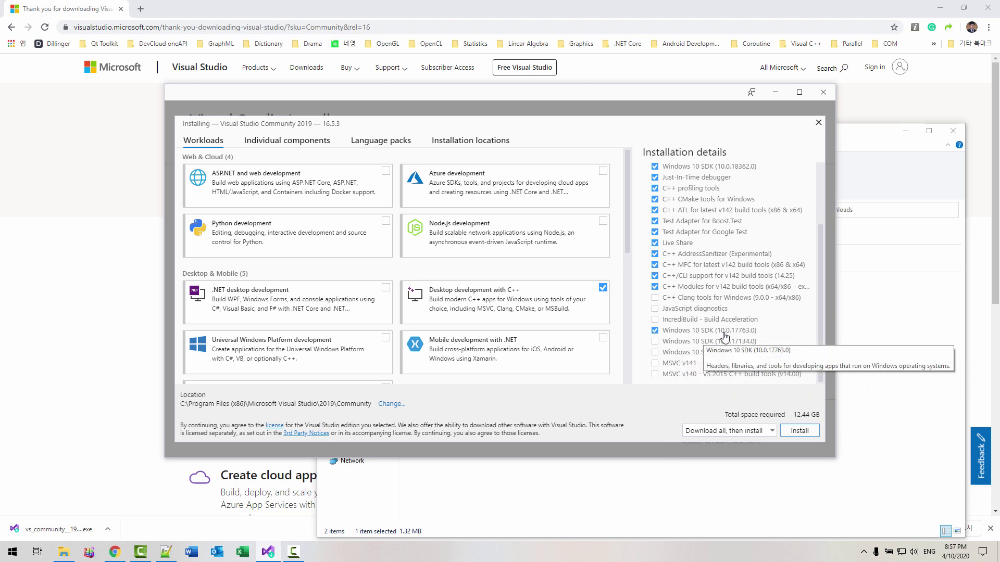
left_click(655, 353)
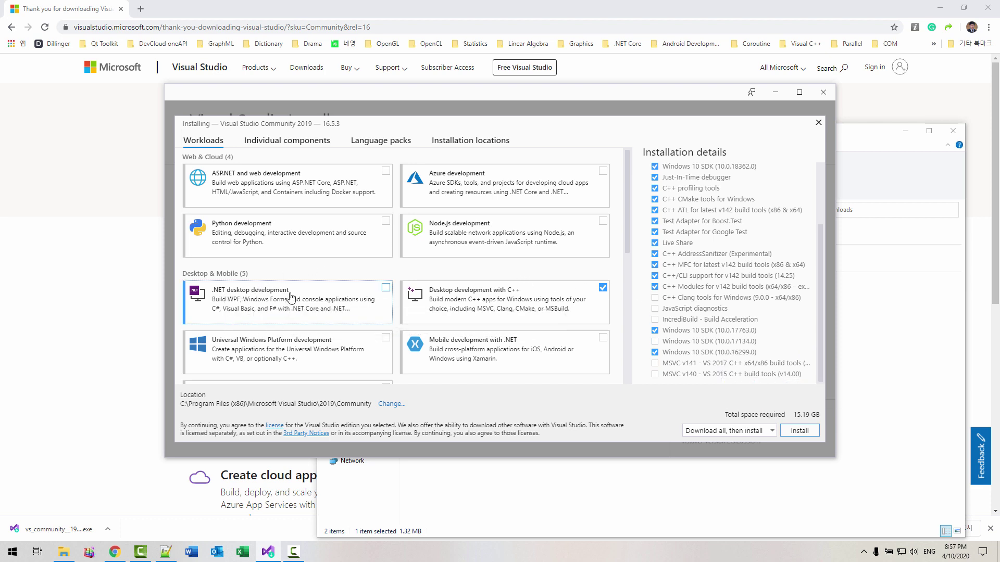
Select the .NET desktop development workload and add the .NET Framework 4.6.2, 4.7.1 and 4.8 development tools
left_click(386, 289)
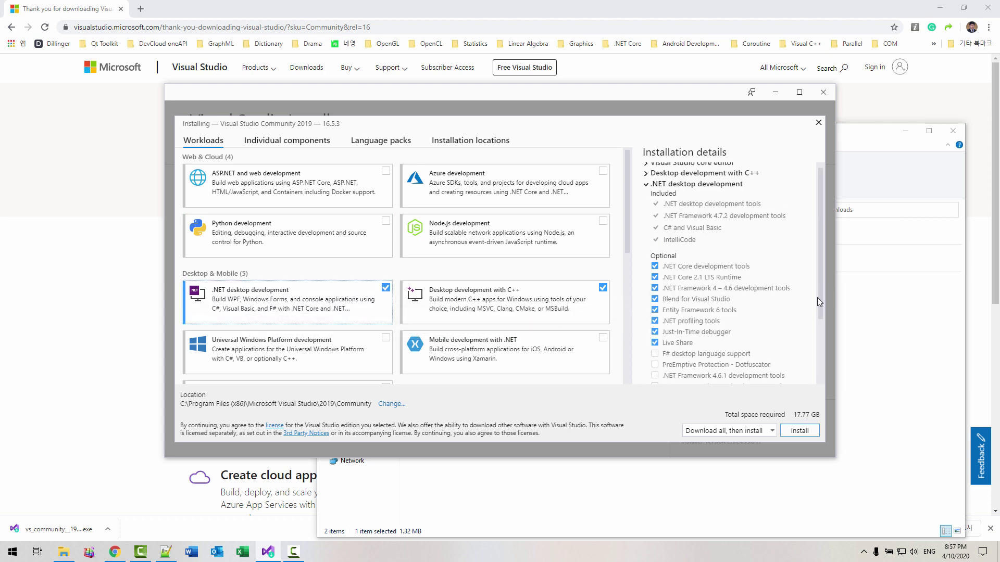
left_click_drag(821, 294, 815, 365)
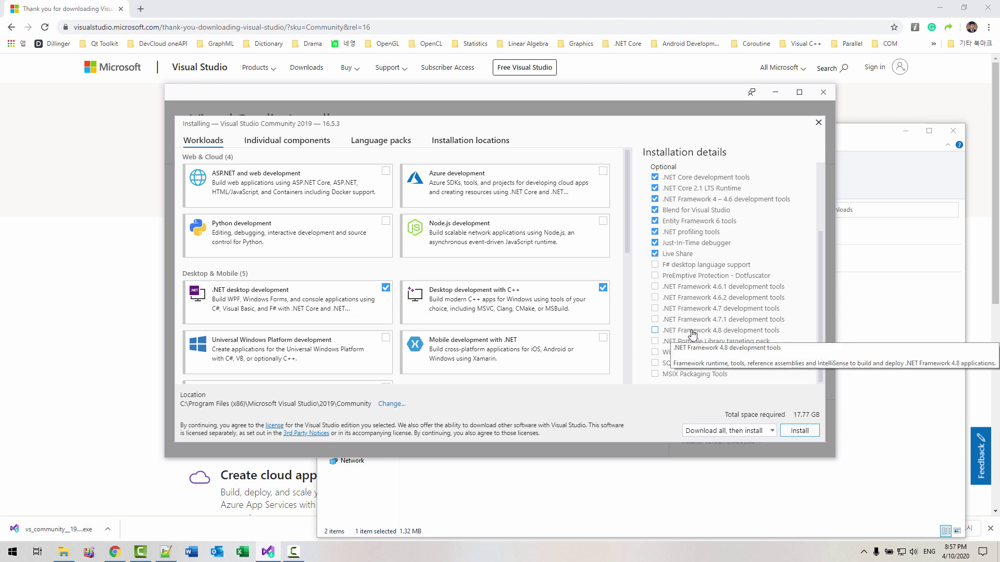
left_click(720, 299)
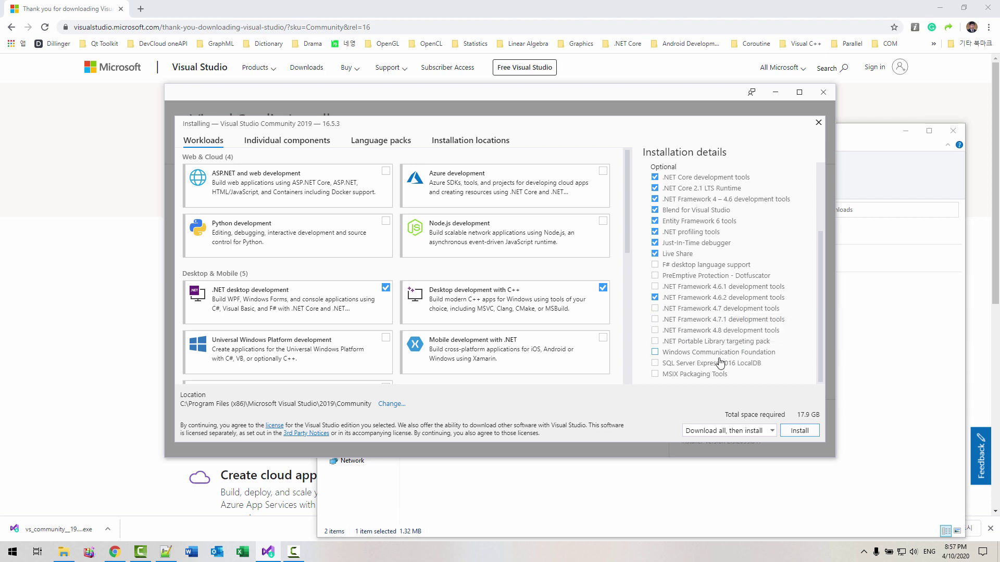
left_click(669, 322)
left_click(655, 331)
Add the Korean language pack alongside English and start the Visual Studio Community 2019 installation
left_click(391, 150)
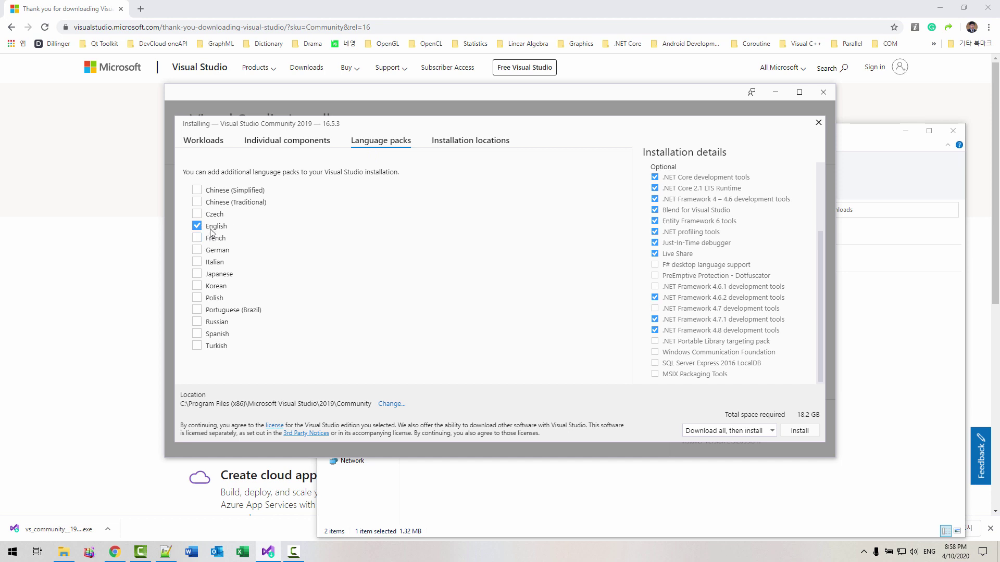
left_click(198, 288)
left_click(804, 433)
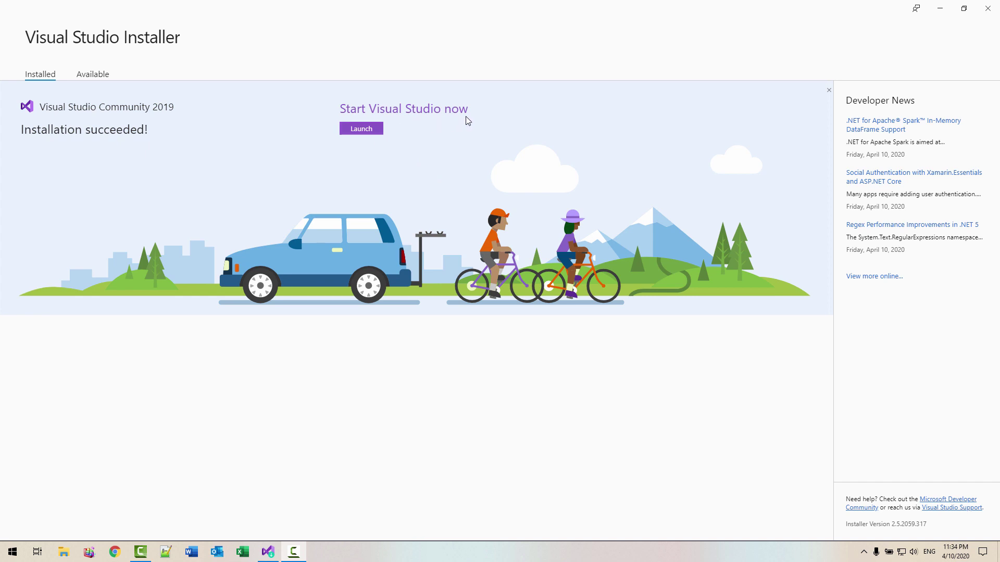
Launch Visual Studio Community 2019 from the installer
left_click(374, 133)
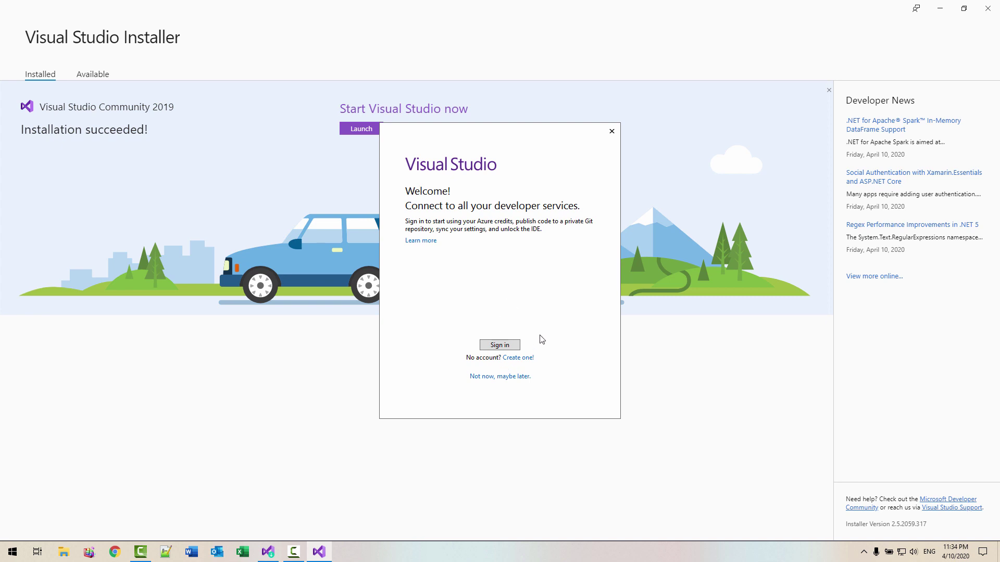
Skip the sign-in, start Visual Studio with General development settings and the Dark color theme, and continue without code
left_click(503, 379)
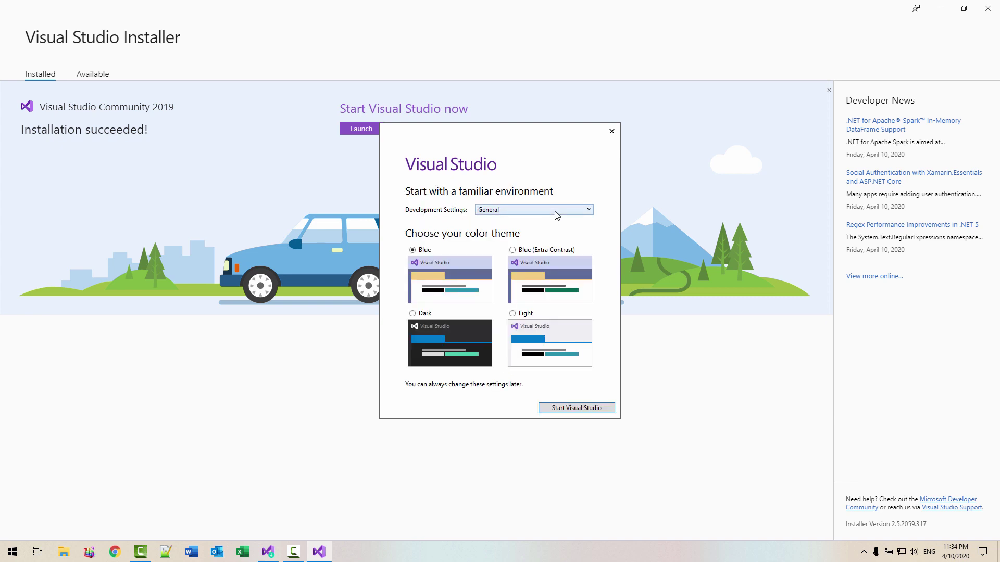
left_click(557, 215)
key("Escape")
left_click(421, 316)
left_click(563, 410)
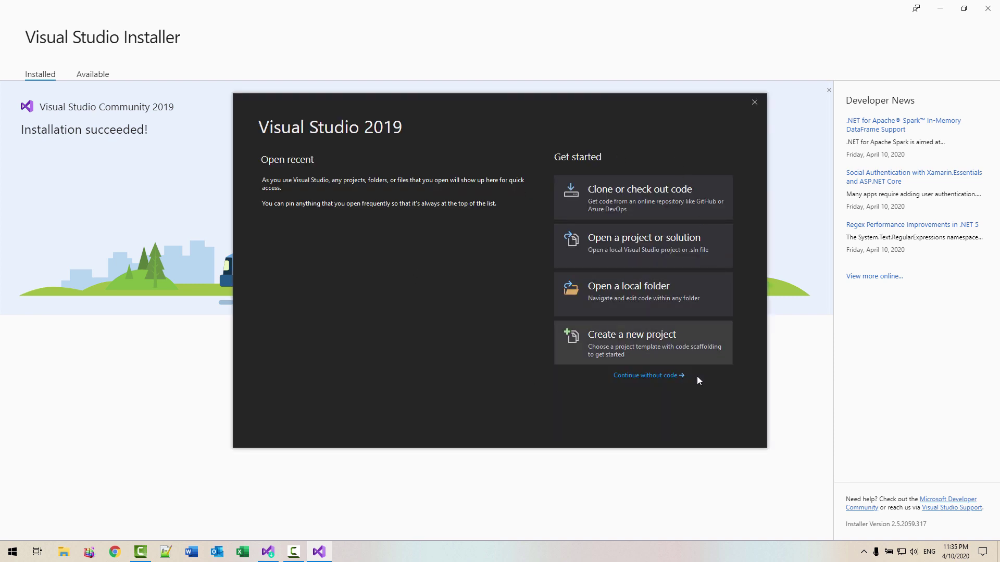
left_click(646, 376)
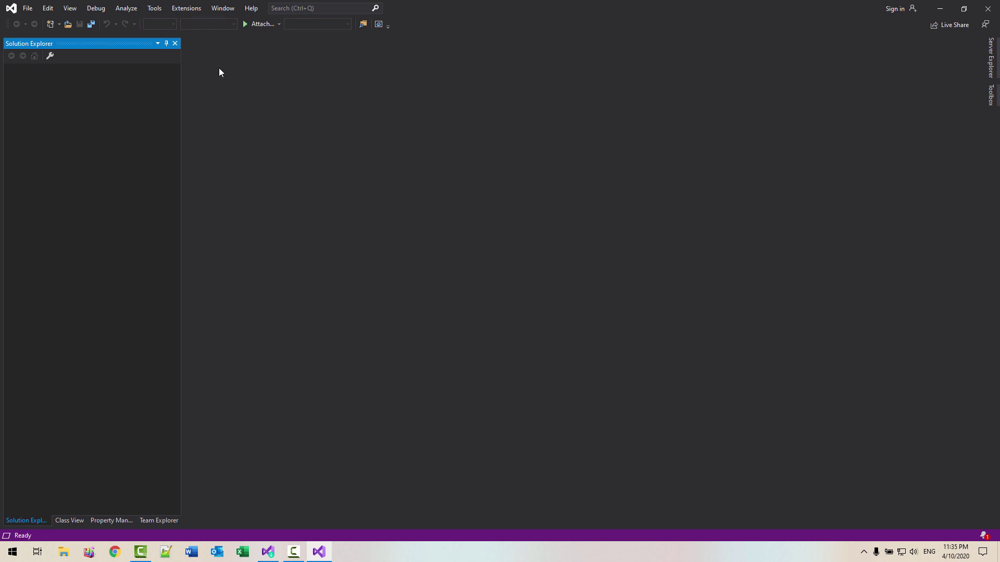
Set Visual Studio to open an Empty environment on startup, and close both Visual Studio and its installer
left_click(155, 8)
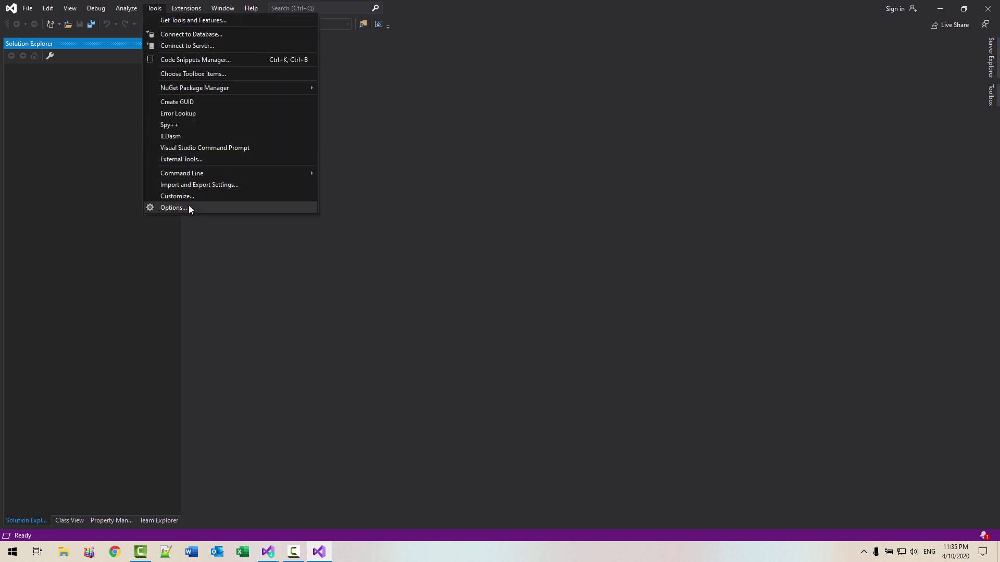
left_click(173, 207)
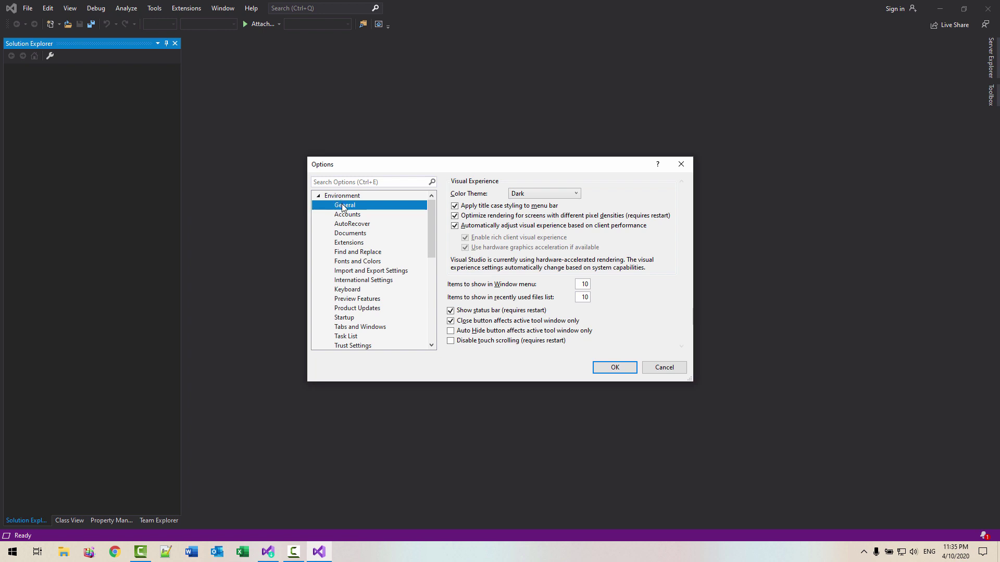
left_click(352, 321)
left_click(597, 192)
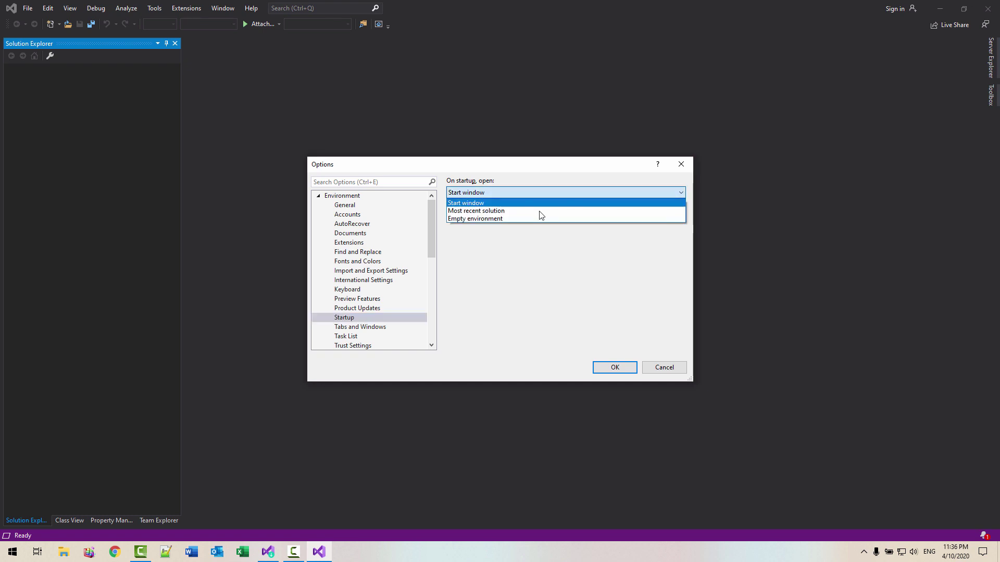
left_click(518, 217)
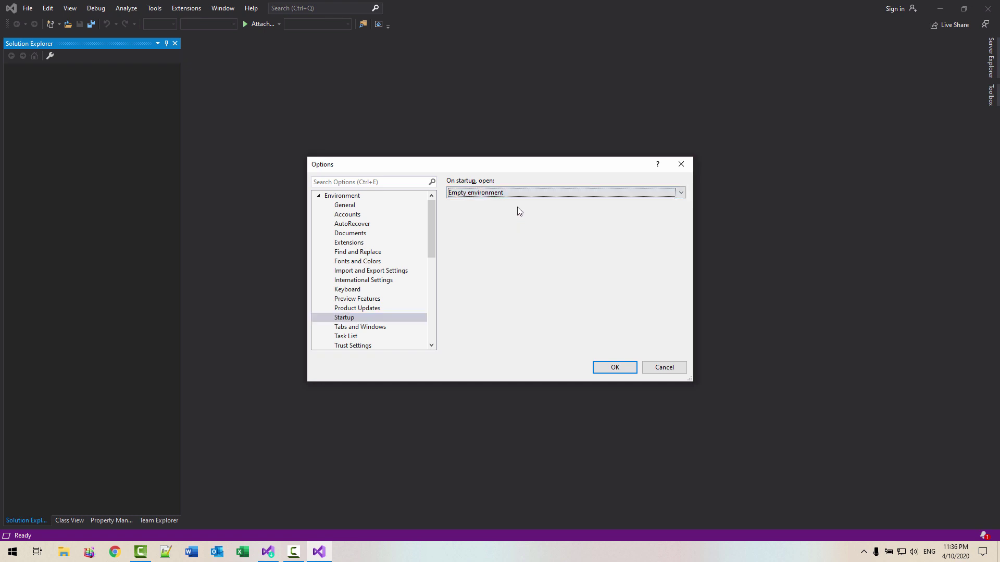
left_click(616, 367)
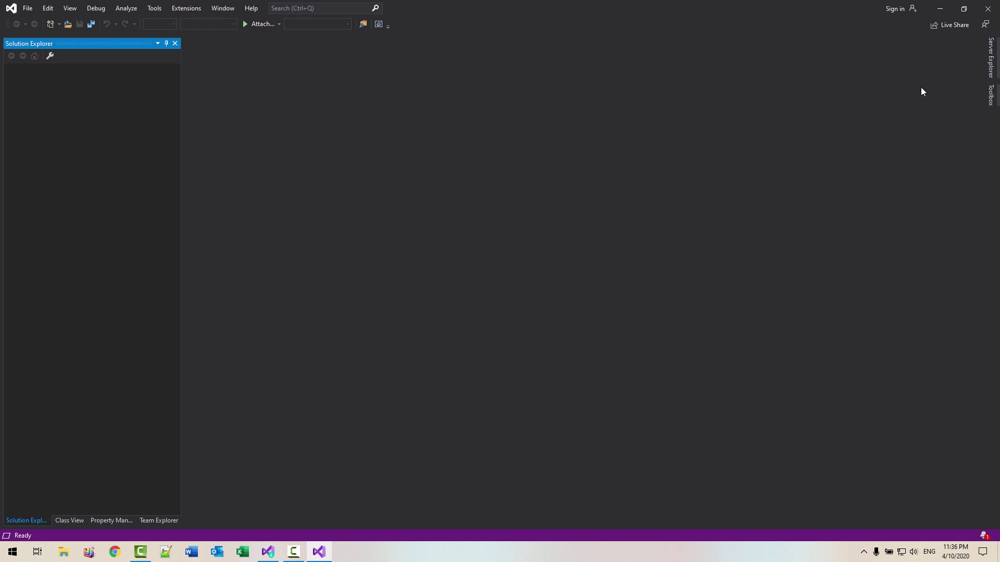
left_click(984, 12)
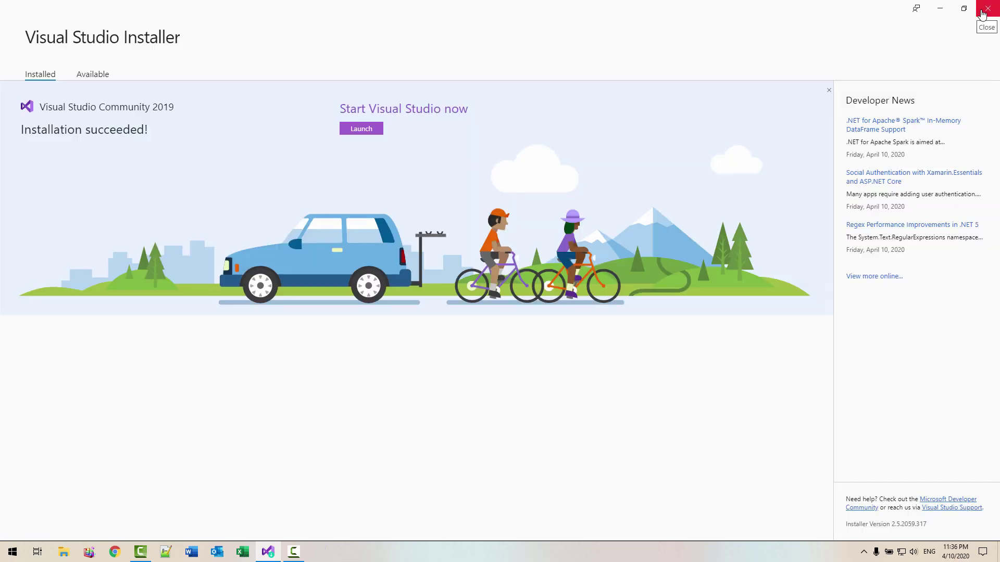
left_click(984, 12)
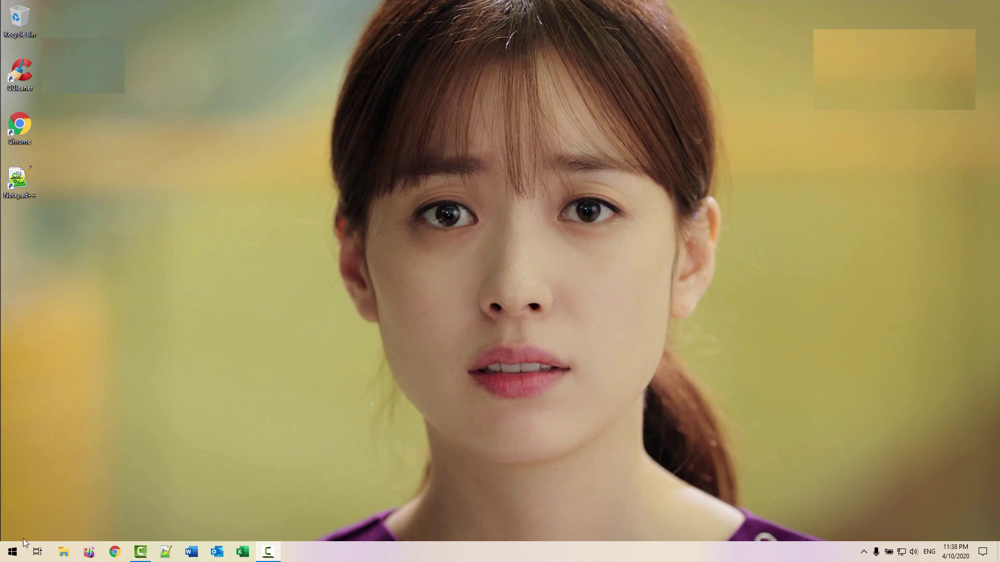
Find Visual Studio 2019 among the installed Windows apps and pin it to the taskbar
left_click(12, 552)
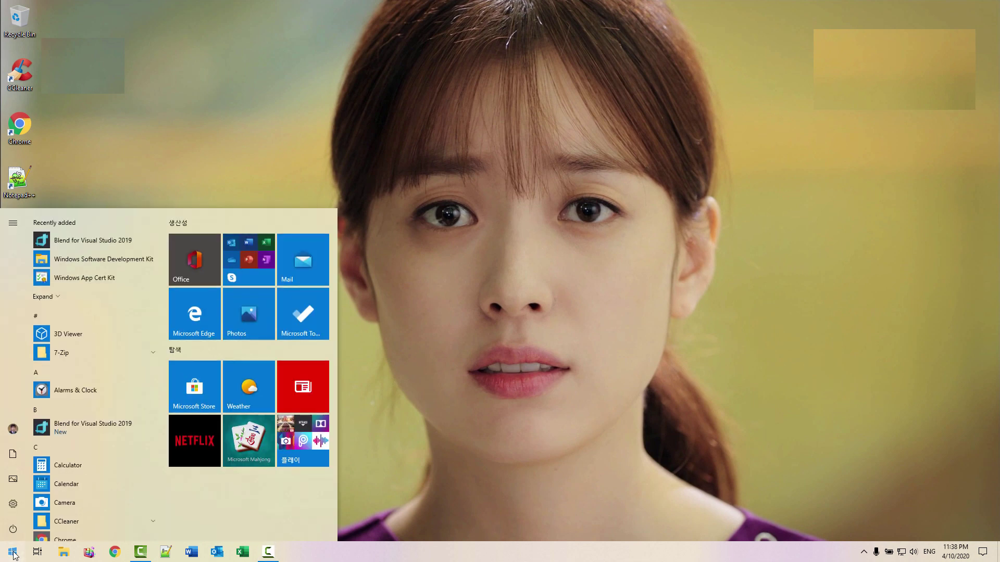
scroll(119, 334, "down", 2)
scroll(119, 334, "down", 6)
scroll(118, 336, "down", 10)
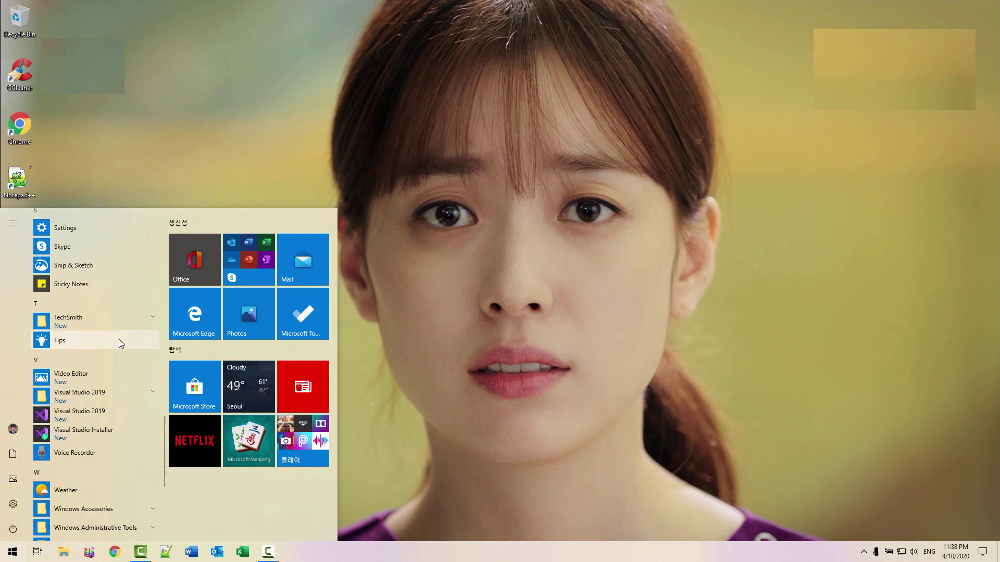
right_click(95, 418)
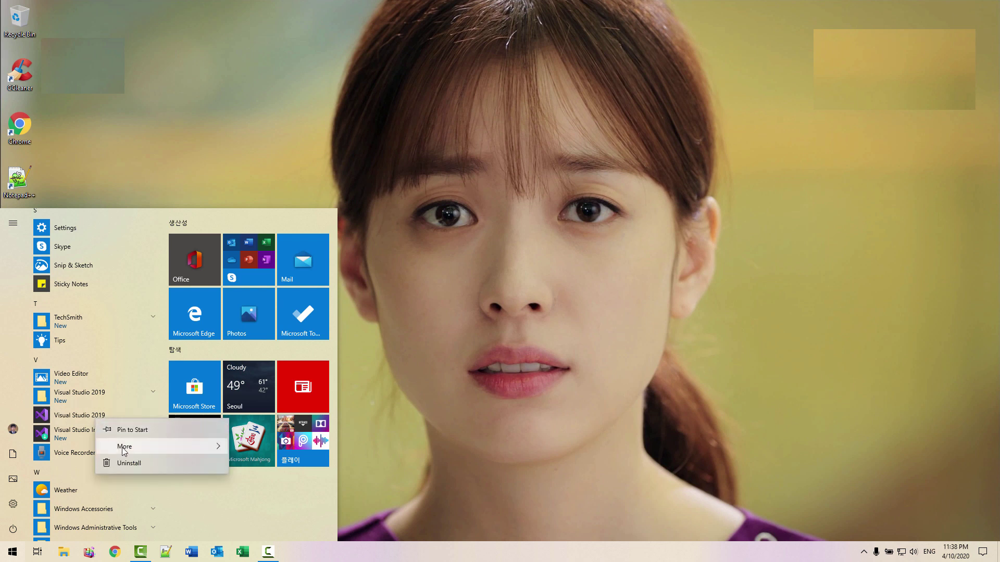
mouse_move(124, 451)
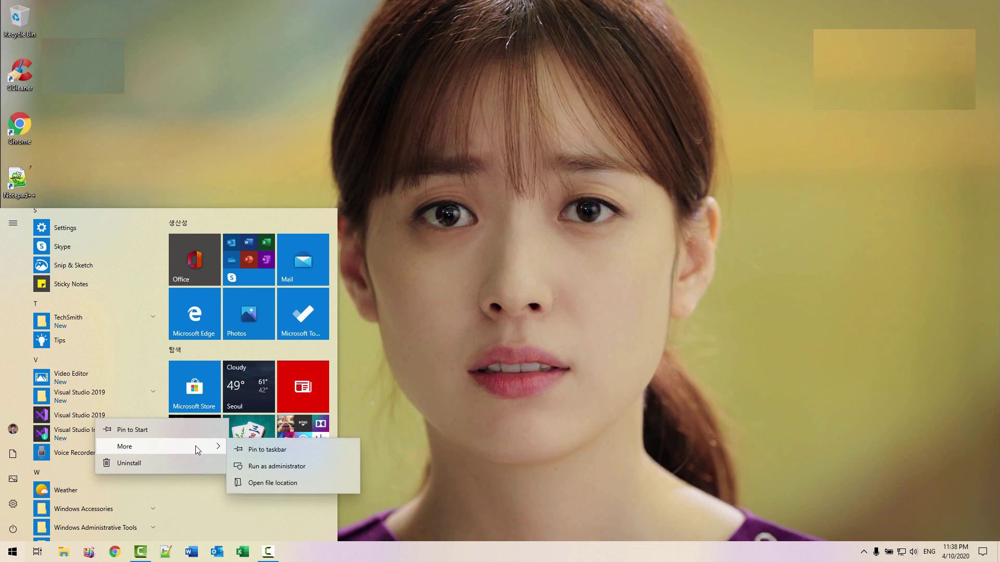
left_click(265, 453)
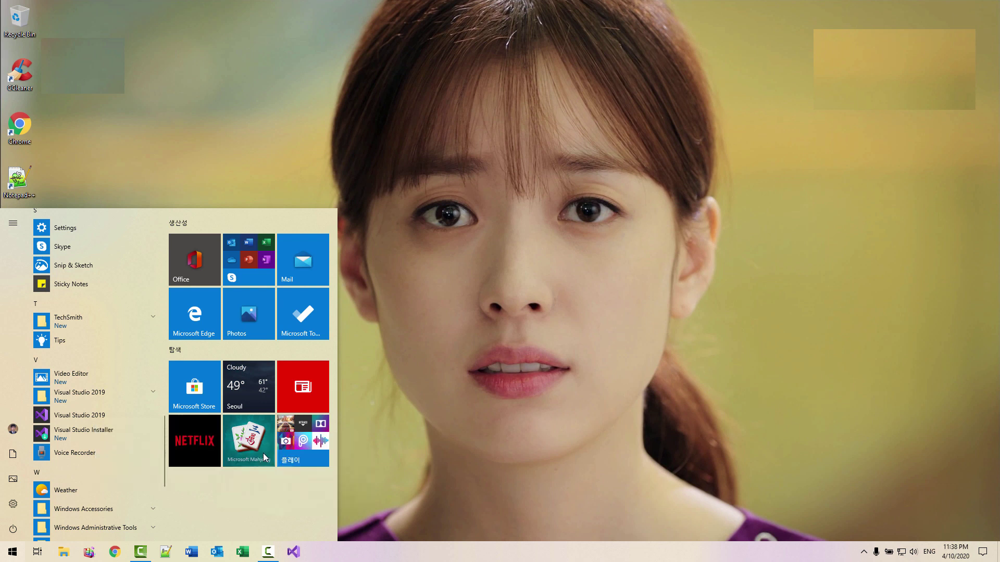
Launch Visual Studio 2019, examine the language choices in the International Settings options, and close it
left_click(293, 552)
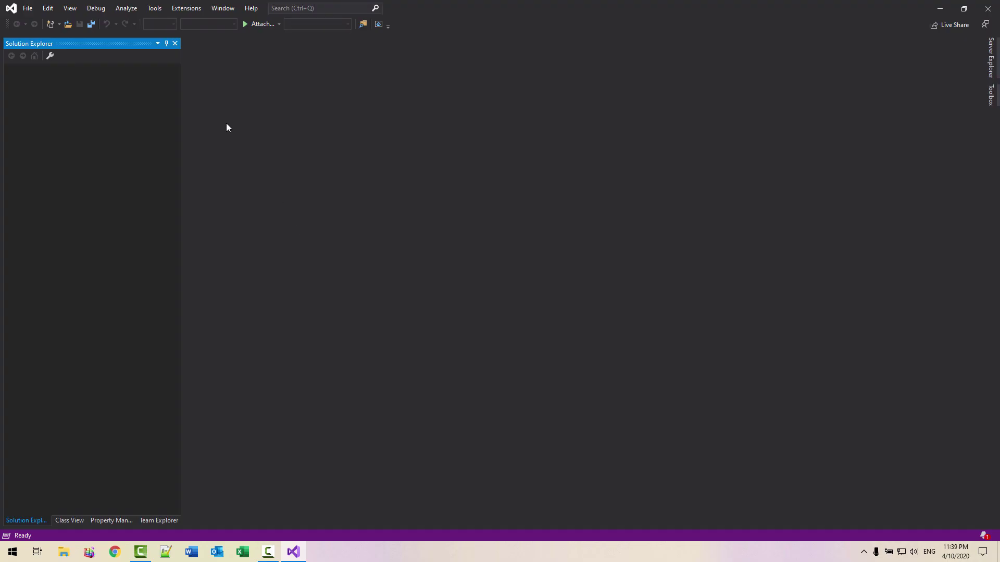
left_click(154, 9)
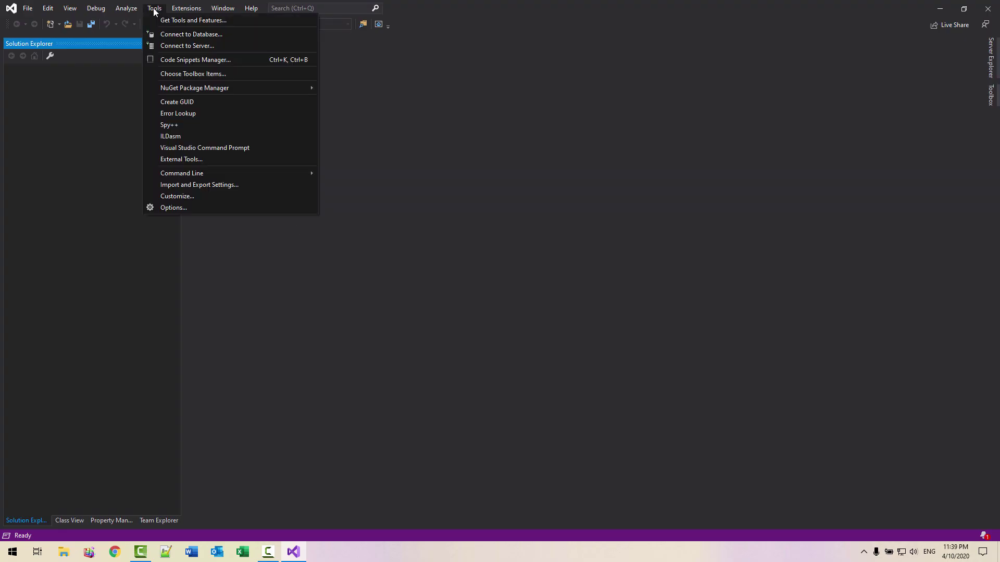
left_click(171, 208)
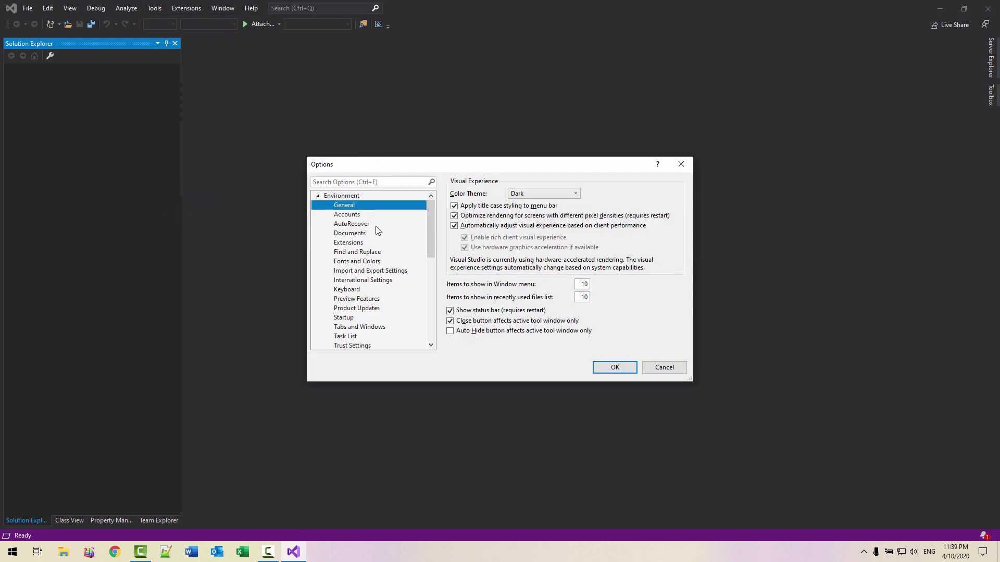
left_click(379, 281)
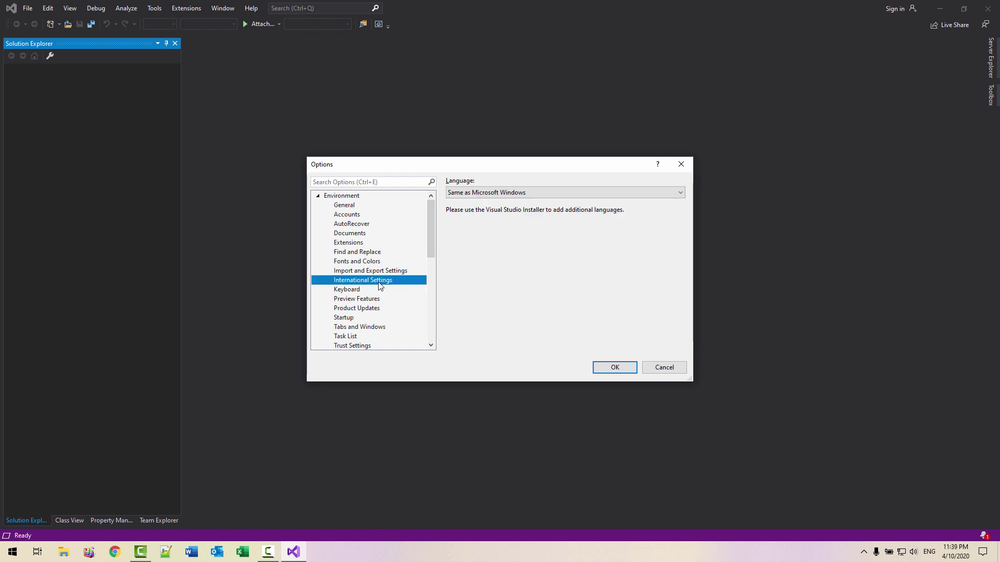
left_click(680, 193)
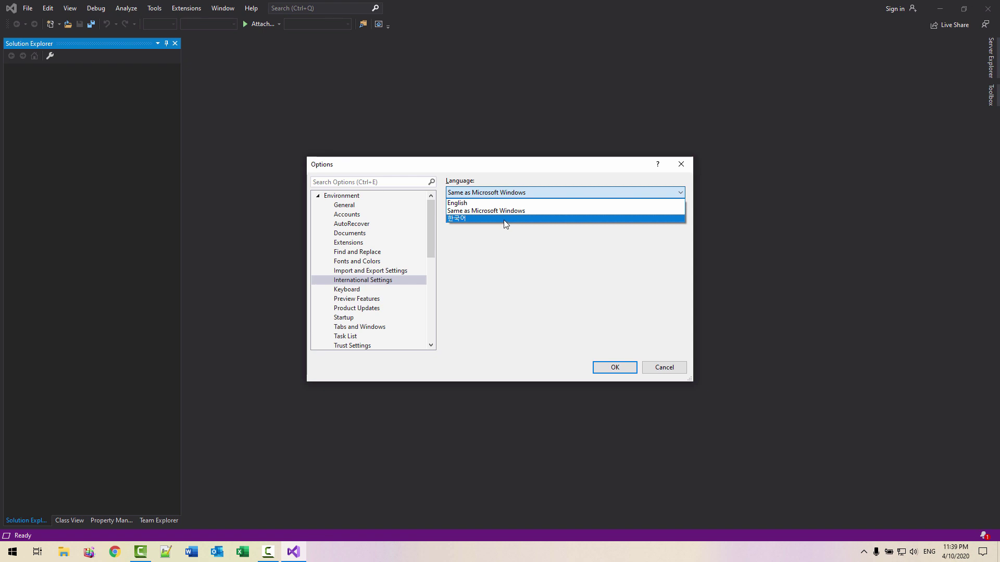
left_click(511, 244)
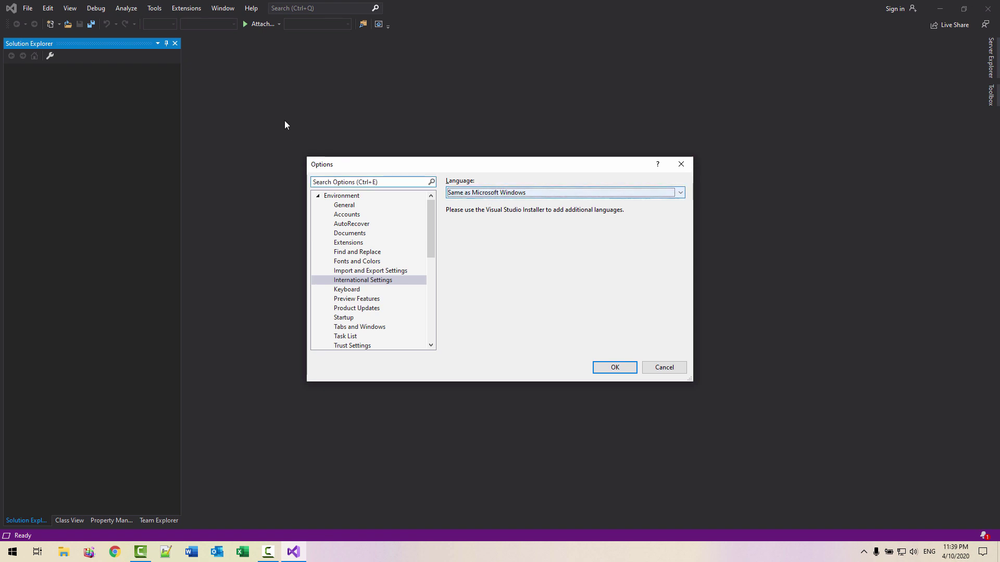
left_click(627, 372)
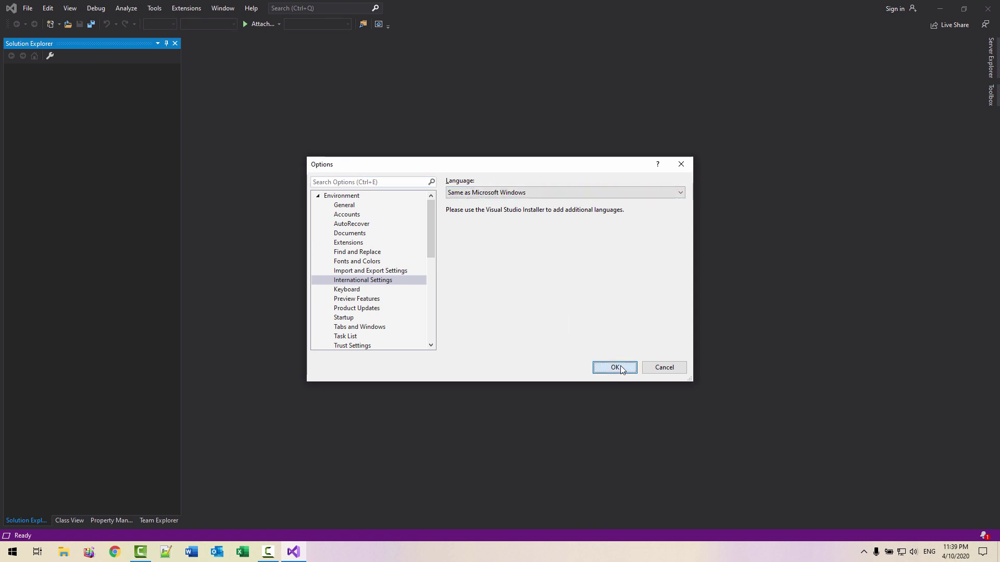
left_click(657, 367)
left_click(993, 13)
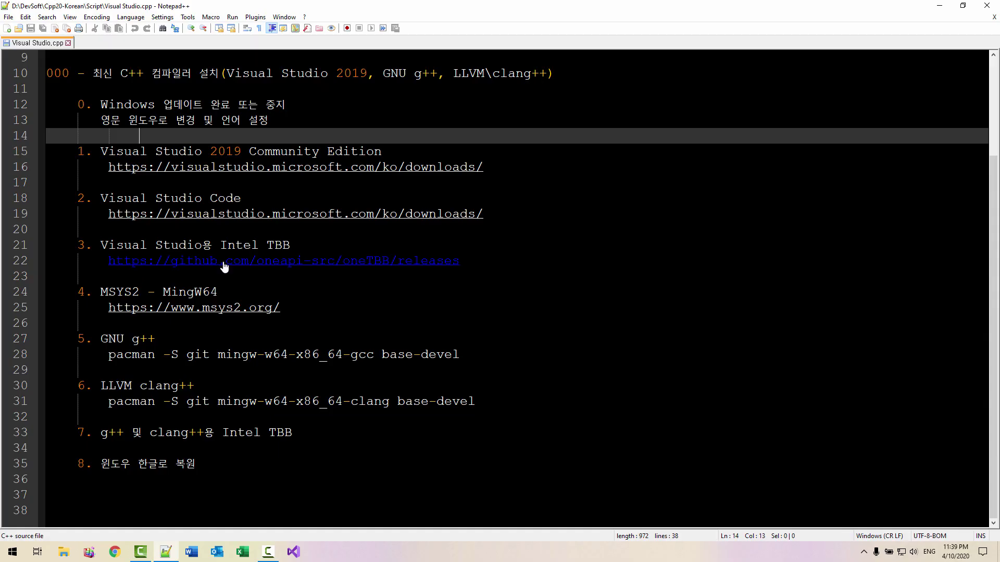
Open the Visual Studio Code download link from the notes and download the Windows x64 User Installer in Chrome
left_click(299, 223)
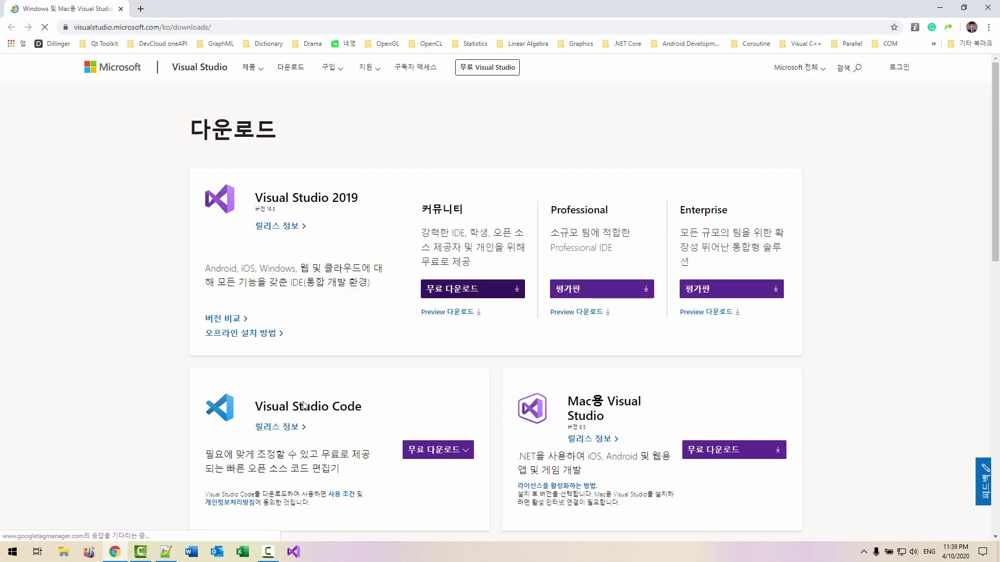
left_click(435, 450)
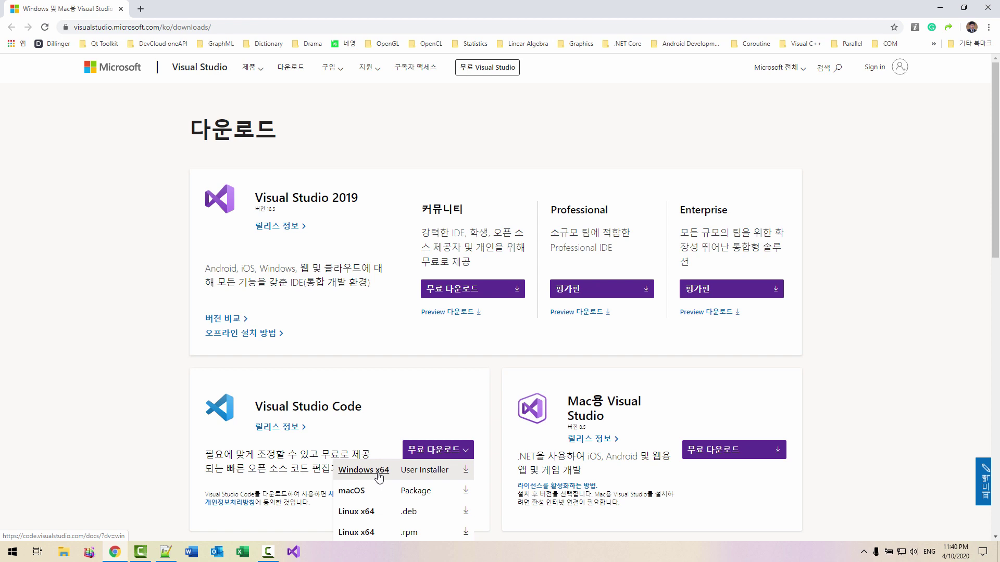
left_click(363, 470)
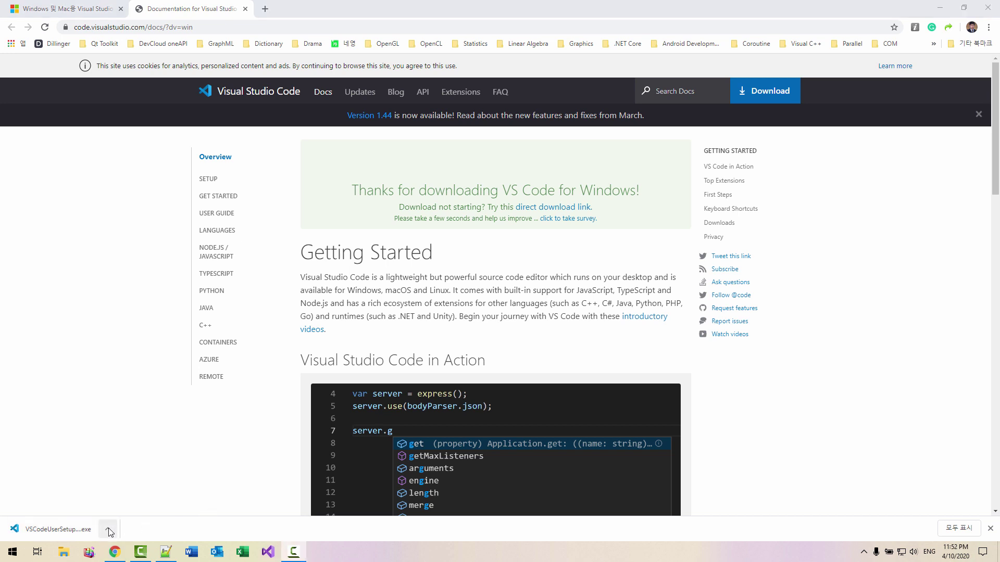
Run VSCodeUserSetup-x64-1.44.0 from its download folder and accept the license agreement
left_click(108, 530)
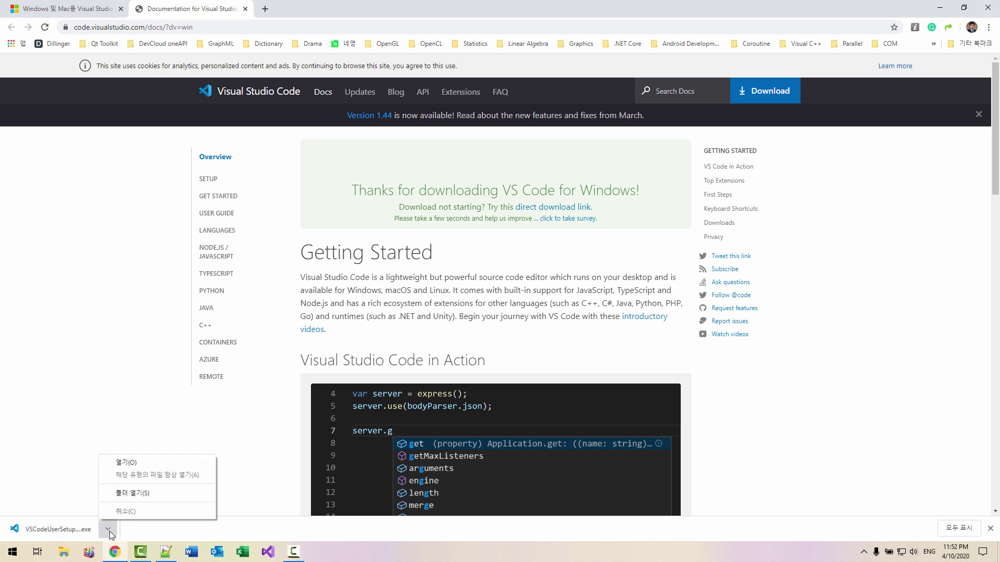
left_click(149, 493)
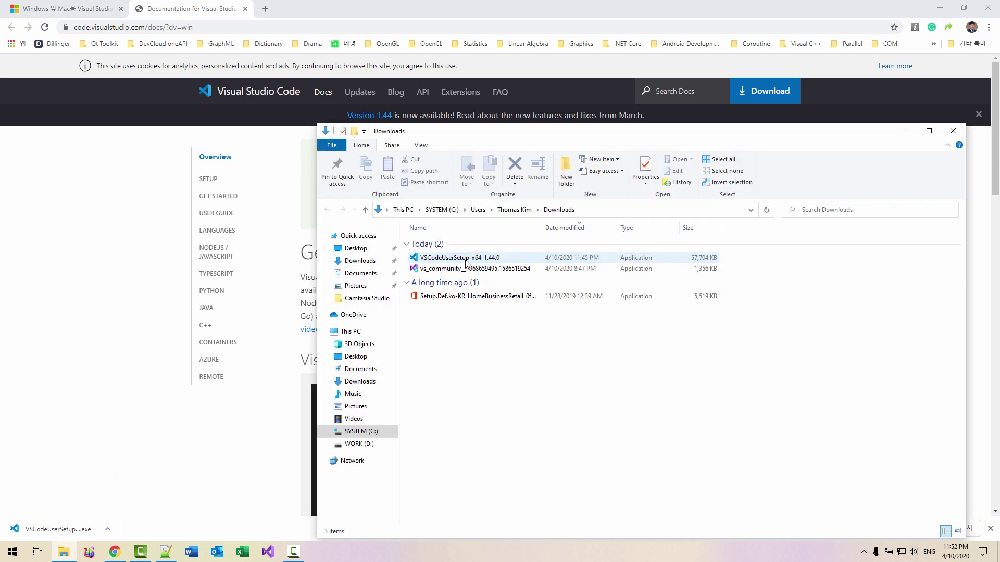
double_click(465, 261)
left_click(449, 328)
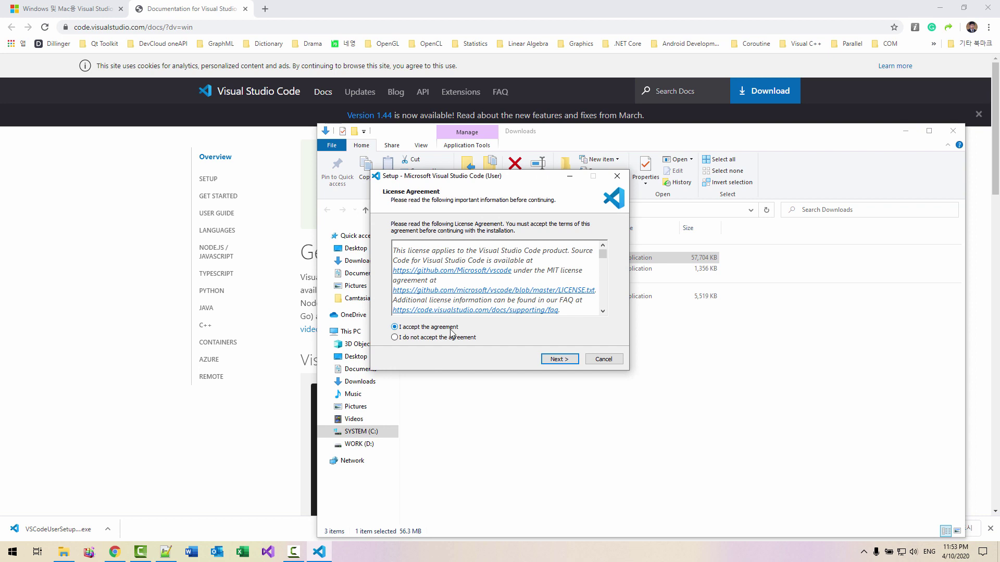
left_click(560, 359)
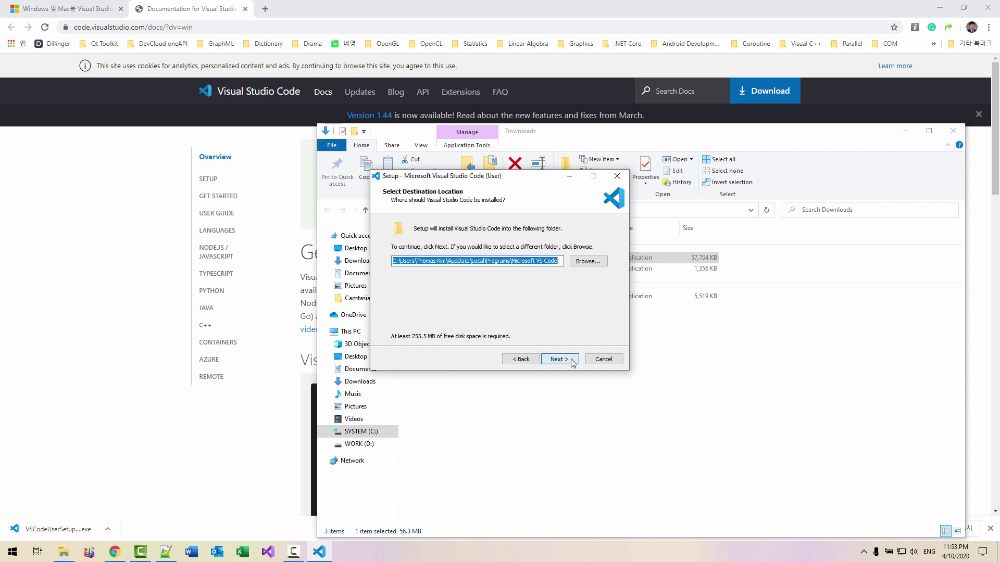
Install Visual Studio Code with the default destination and Start Menu folder plus a desktop icon, and launch it from setup
left_click(571, 363)
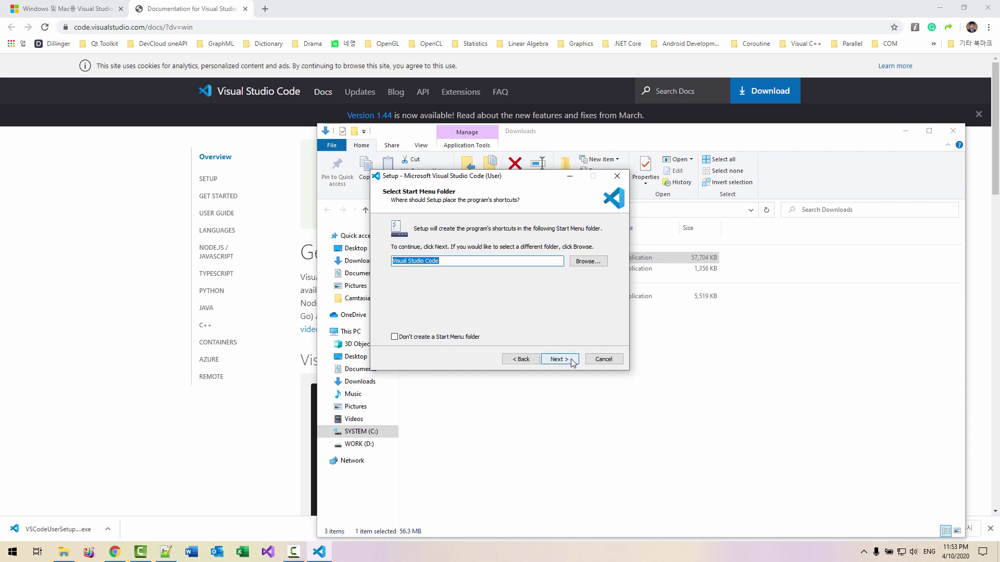
left_click(571, 360)
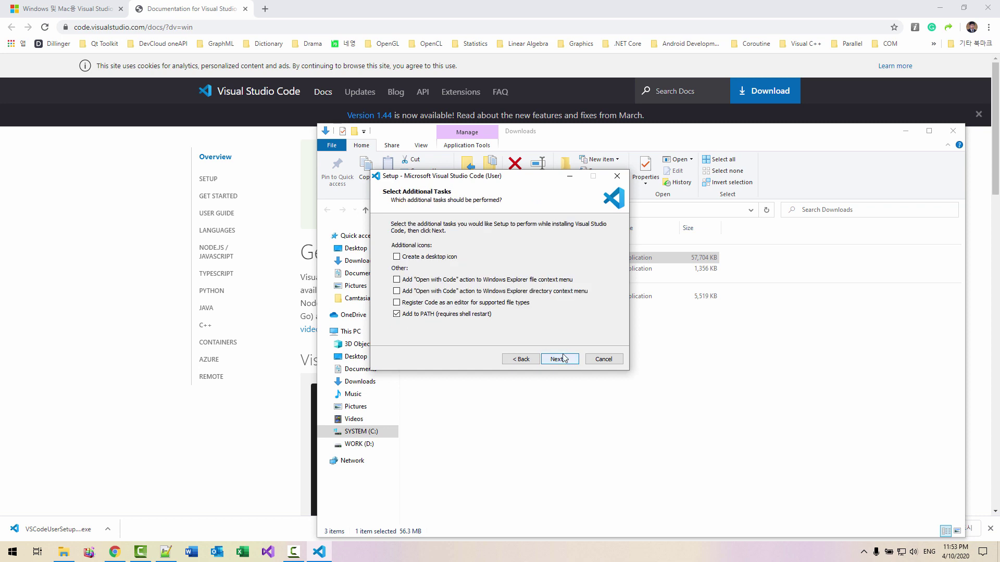
left_click(429, 261)
left_click(565, 364)
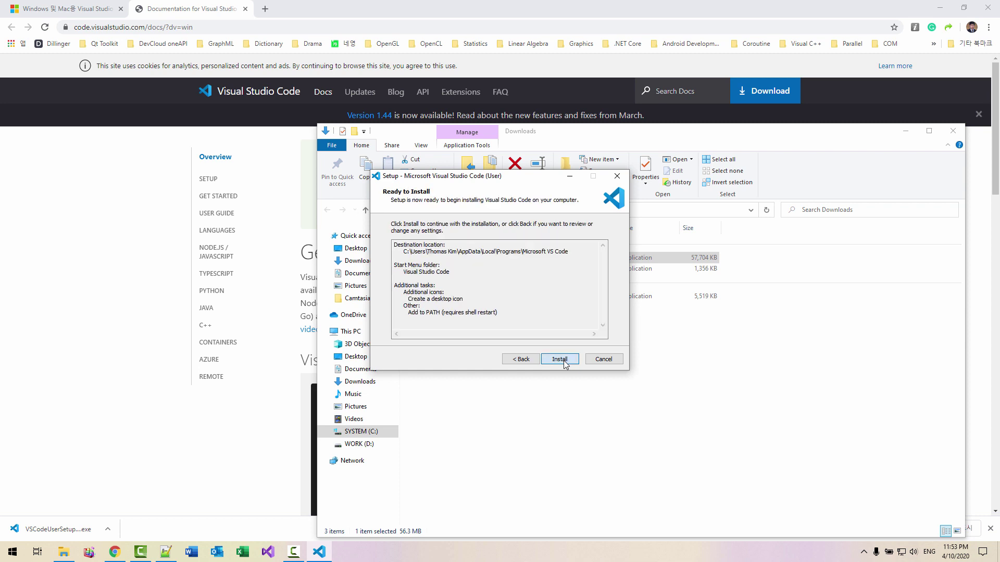
left_click(564, 362)
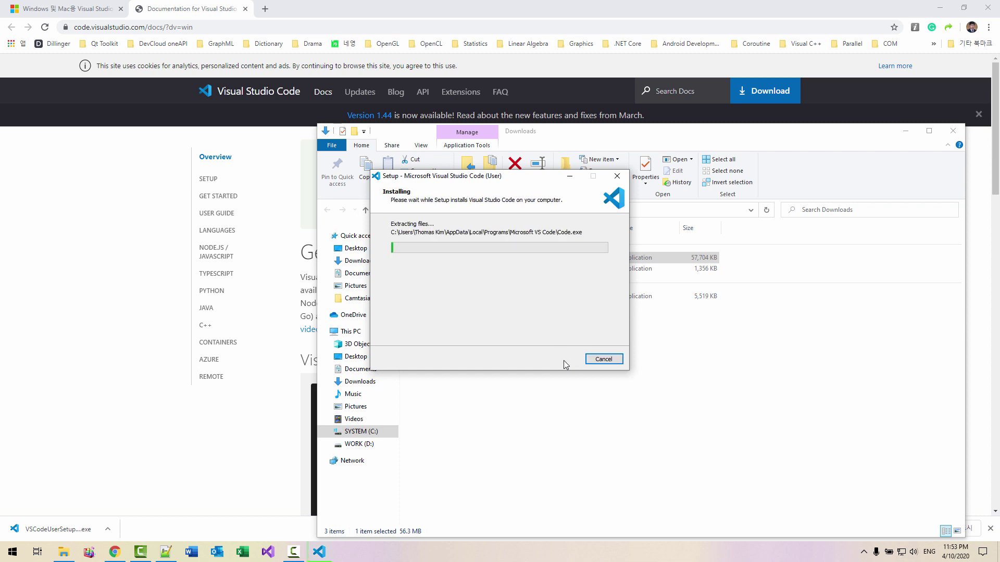
left_click(565, 364)
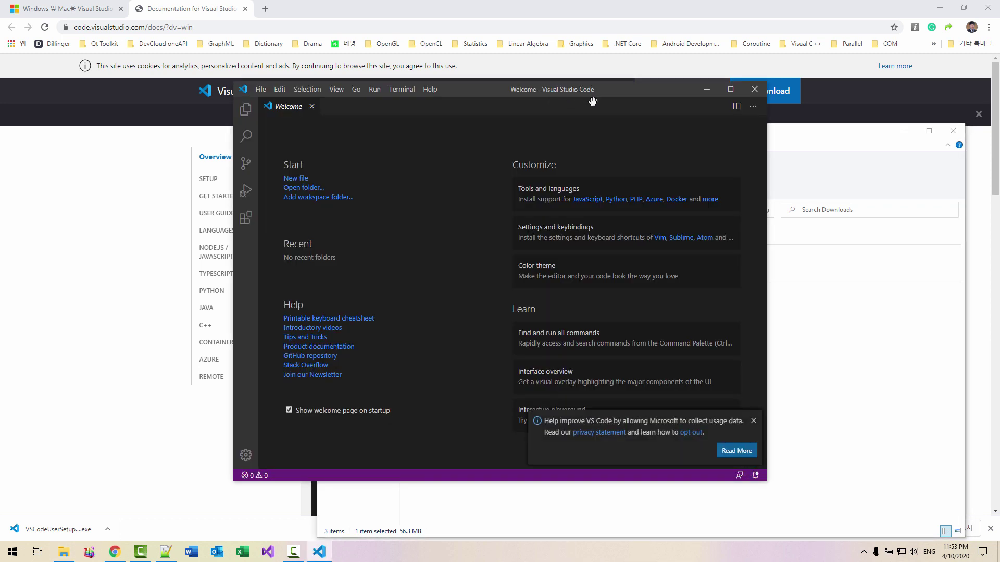
Close the Visual Studio Code, downloads folder and browser windows, and pin the desktop's Visual Studio Code shortcut to the taskbar
left_click(758, 92)
left_click(953, 131)
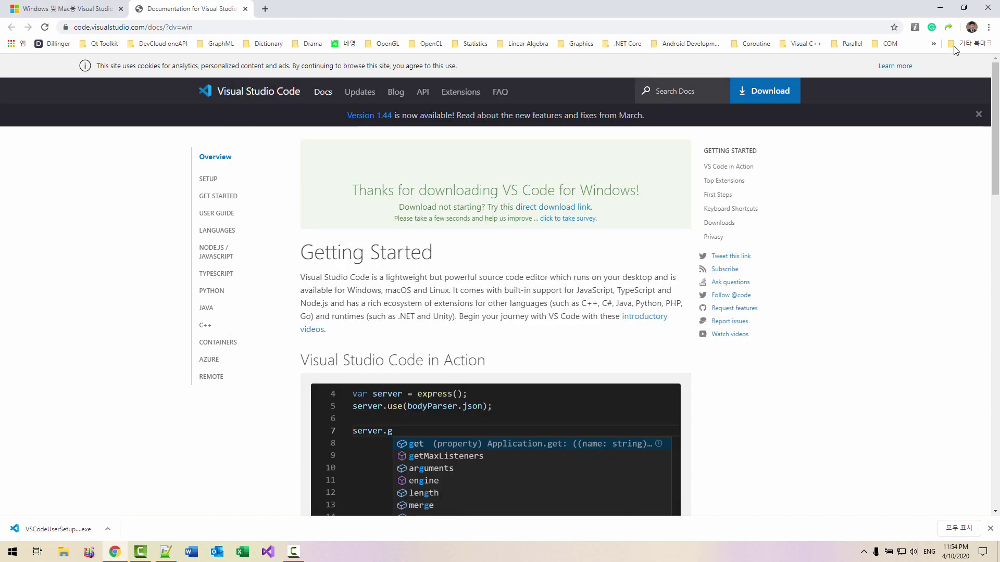
left_click(987, 9)
left_click(939, 6)
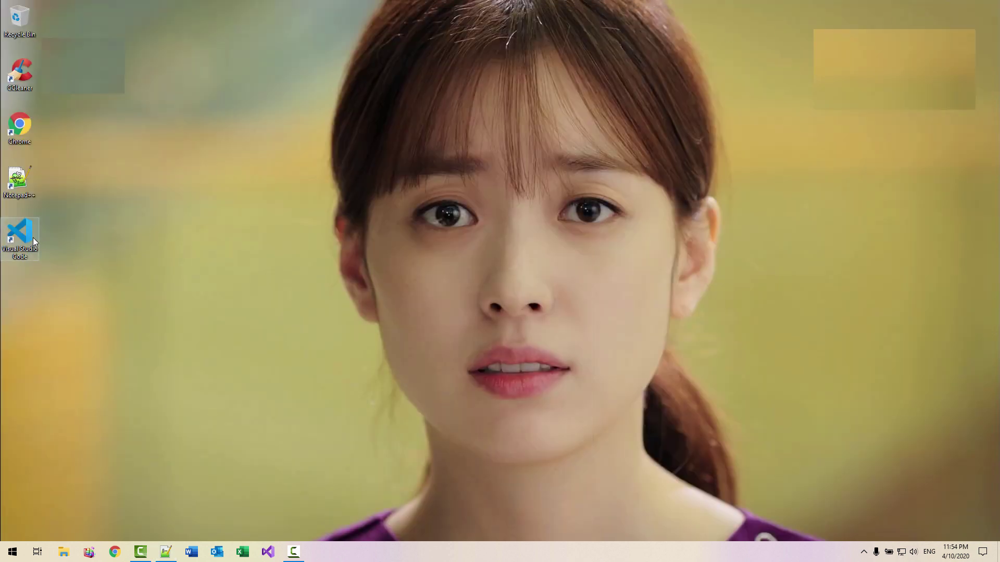
left_click_drag(38, 249, 194, 560)
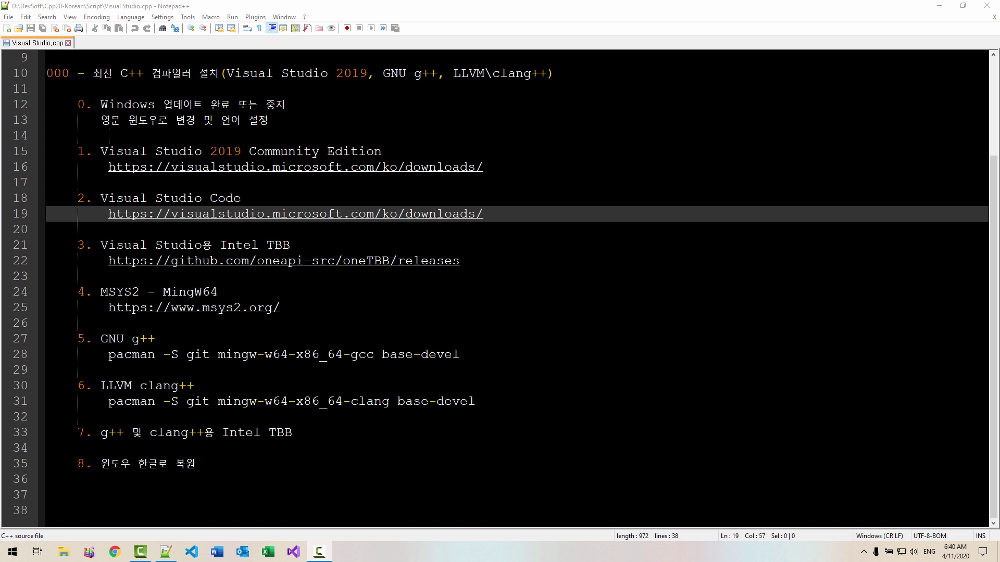
Open the oneTBB releases link from the notes and download tbb-2020.2-win.zip from the Threading Building Blocks 2020 Update 2 assets
left_click(312, 267)
double_click(313, 263)
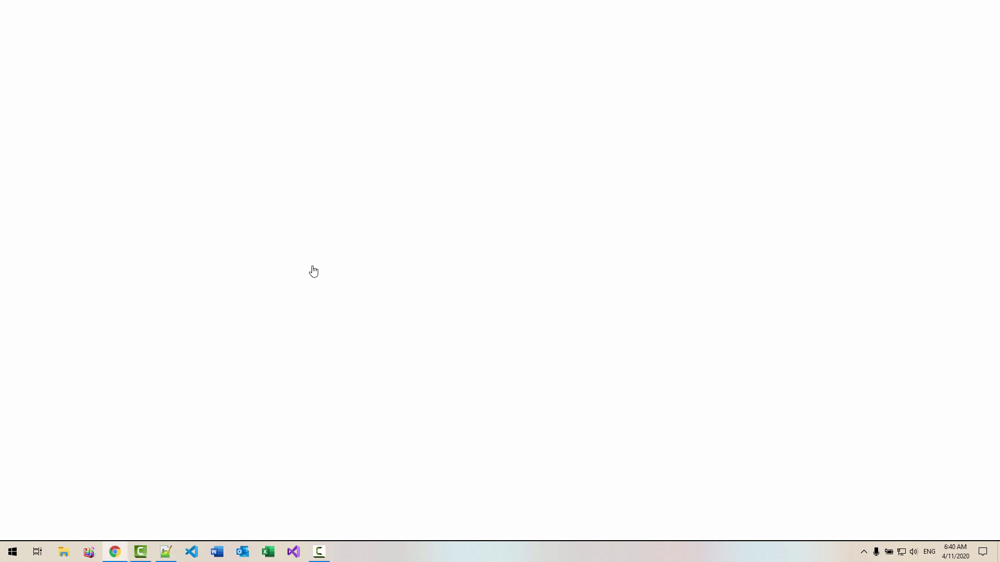
scroll(312, 274, "down", 3)
scroll(314, 275, "down", 3)
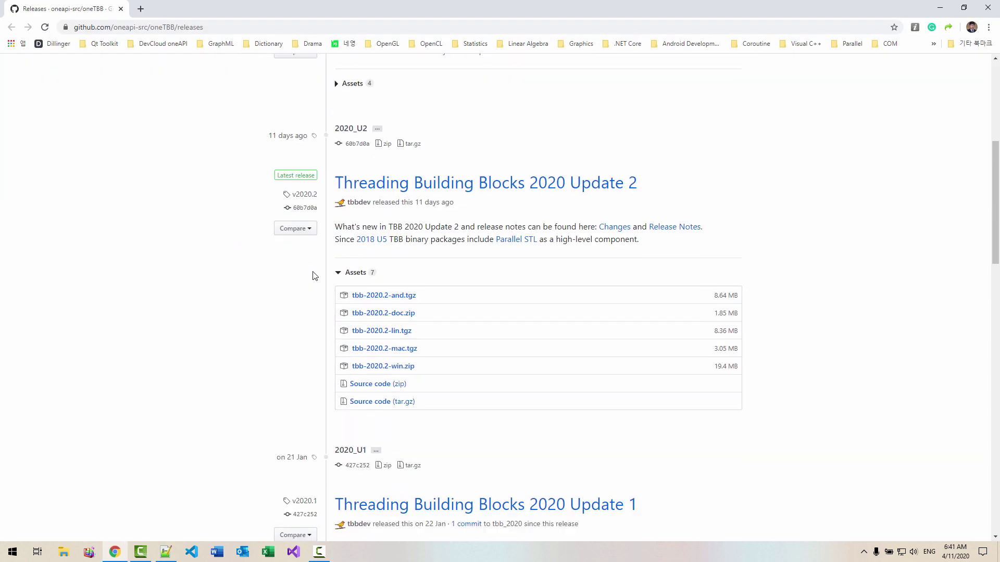
scroll(295, 308, "up", 2, "ctrl")
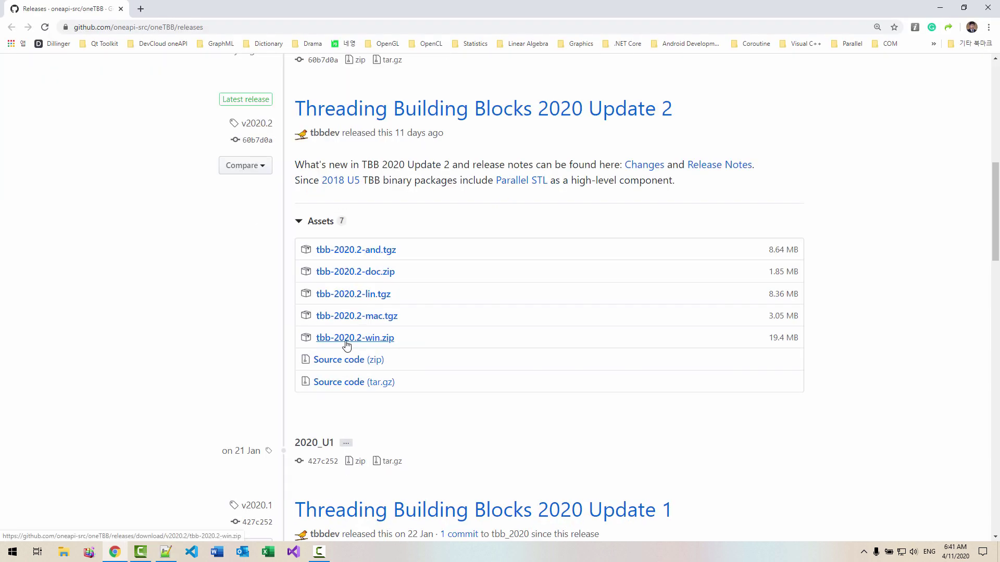
left_click(379, 343)
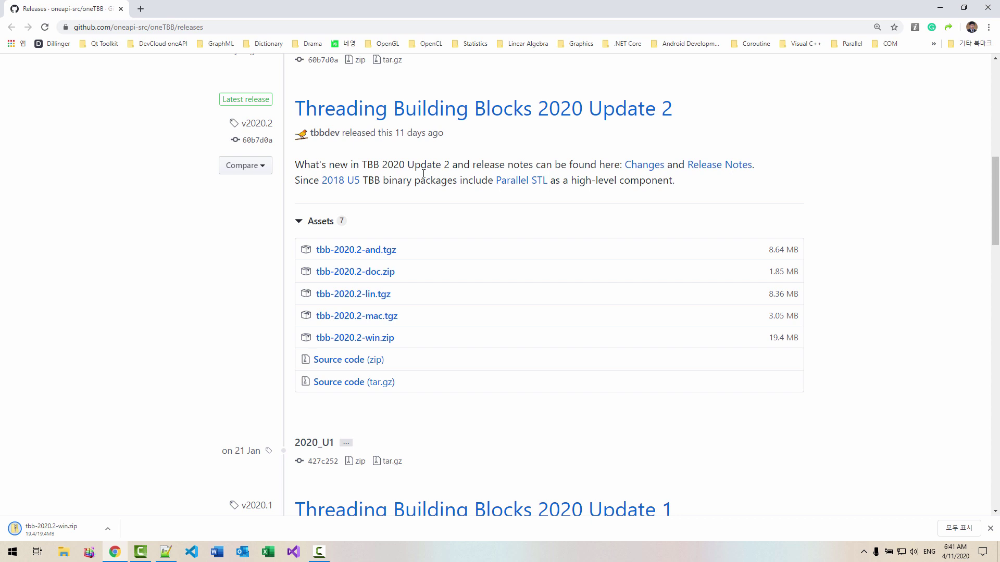
Open the Downloads folder in File Explorer and turn on the display of file name extensions
key("super+e")
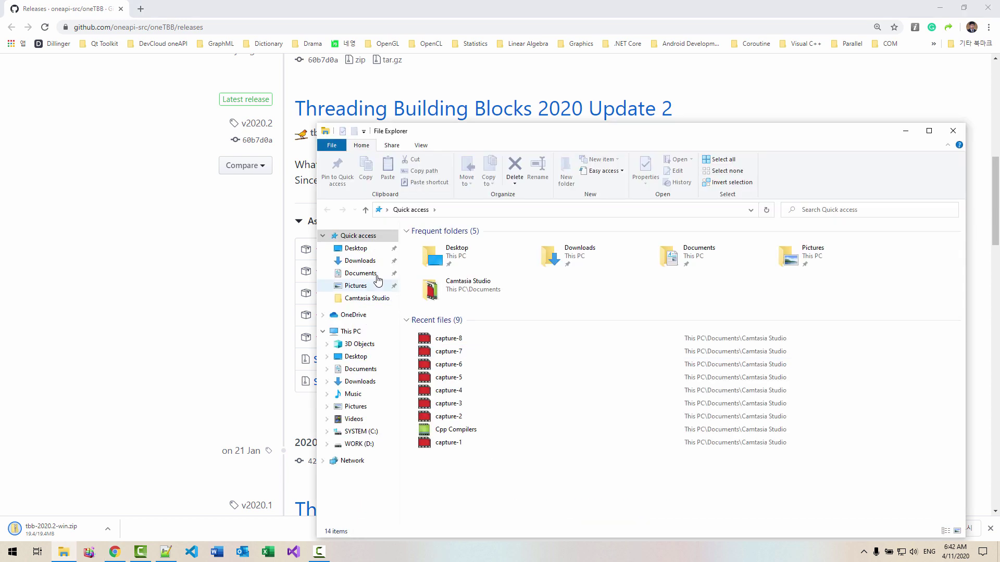
left_click(372, 262)
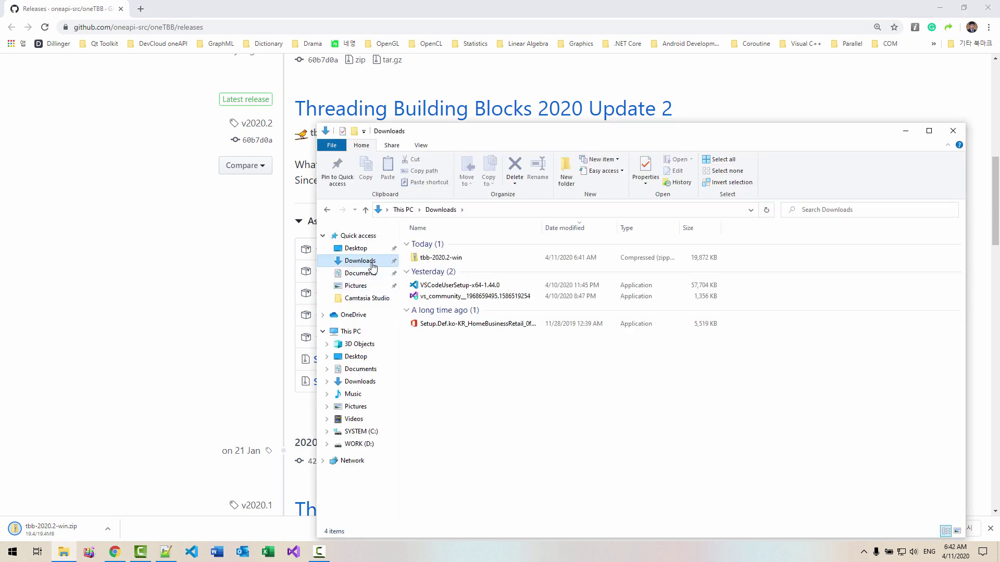
left_click(425, 150)
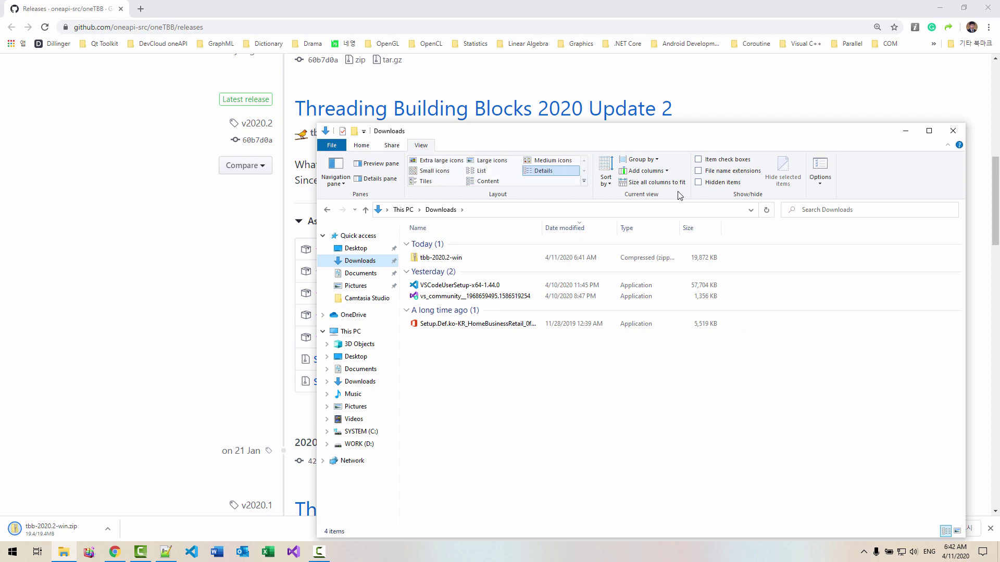
left_click(698, 171)
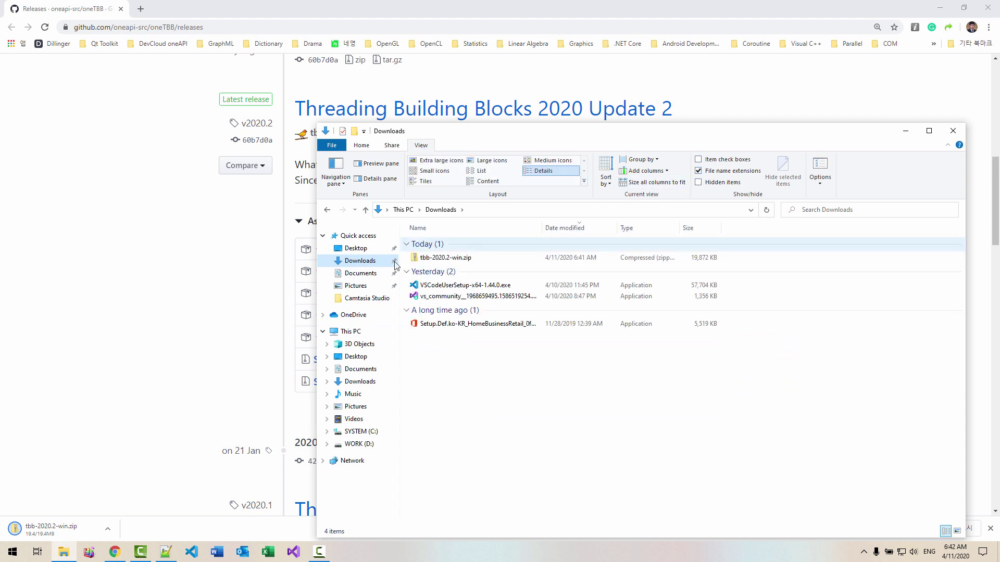
Extract tbb-2020.2-win.zip with 7-Zip into its own tbb-2020.2-win folder in Downloads
right_click(458, 264)
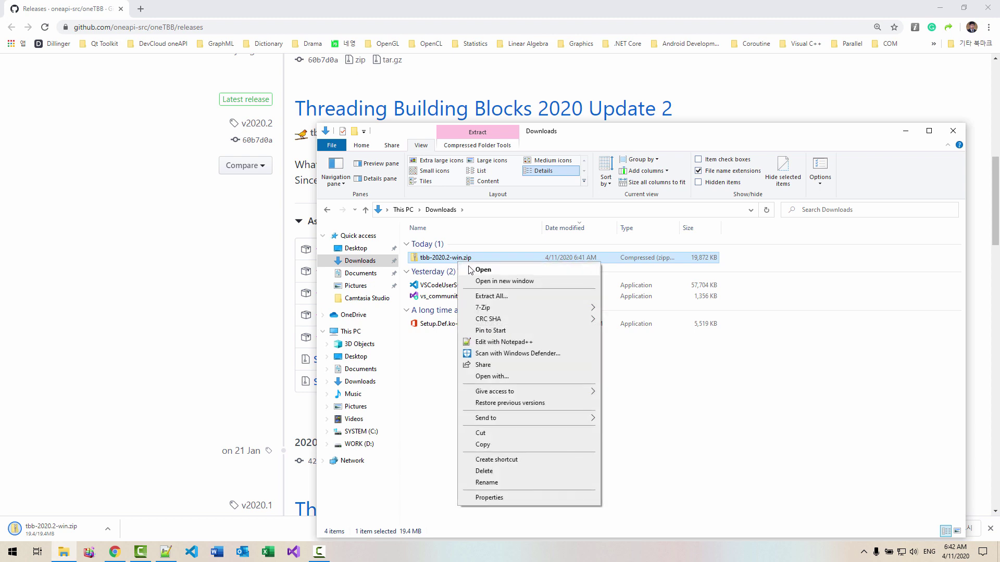
mouse_move(529, 308)
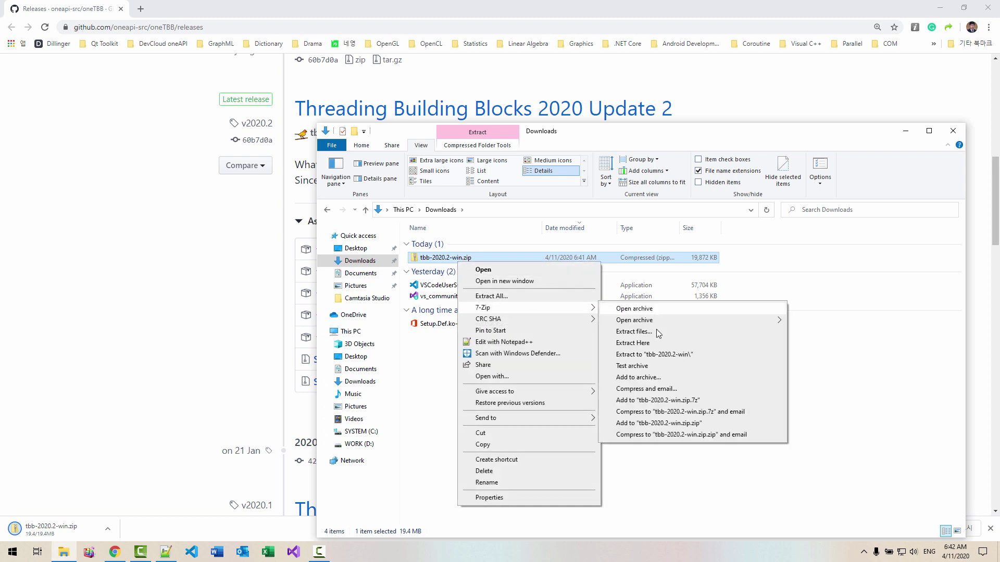
left_click(658, 355)
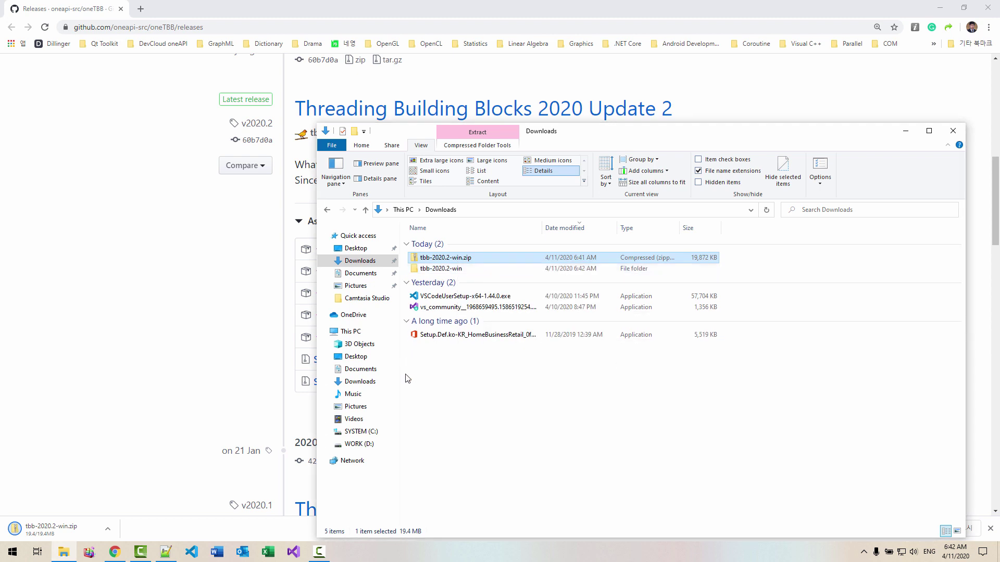
Create a folder named DevSoft at the root of the SYSTEM (C:) drive and open it
left_click(370, 432)
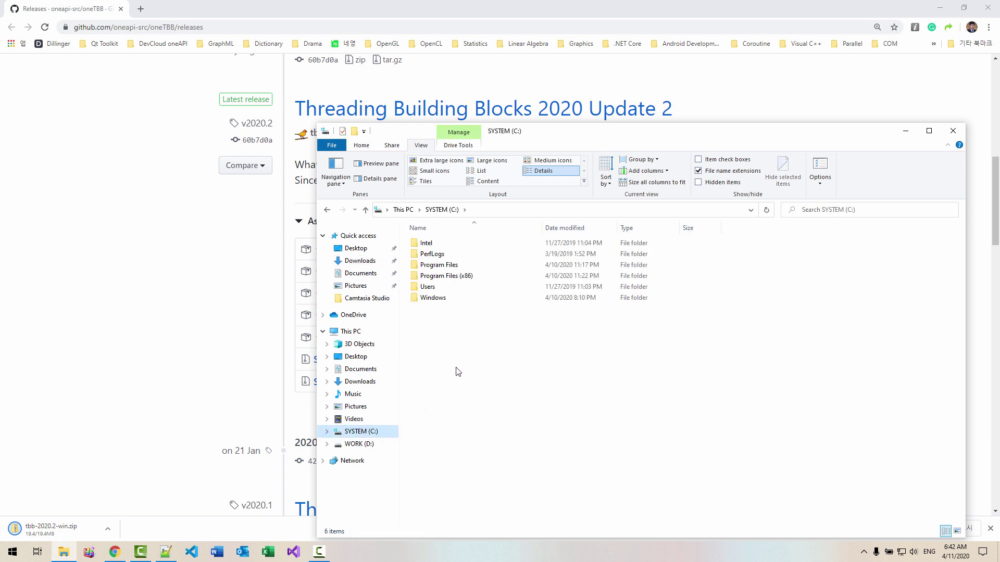
left_click(481, 360)
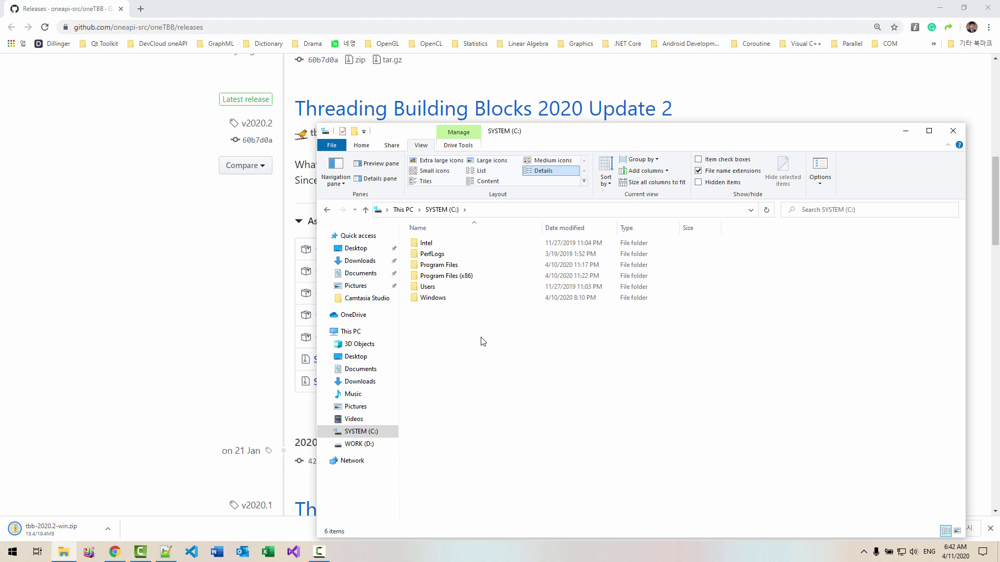
right_click(483, 341)
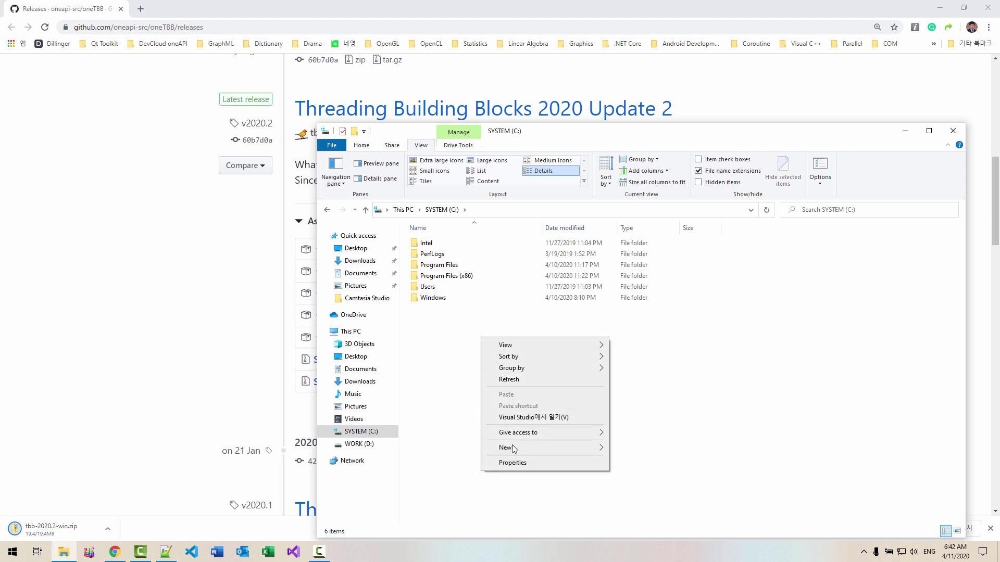
mouse_move(513, 449)
left_click(627, 452)
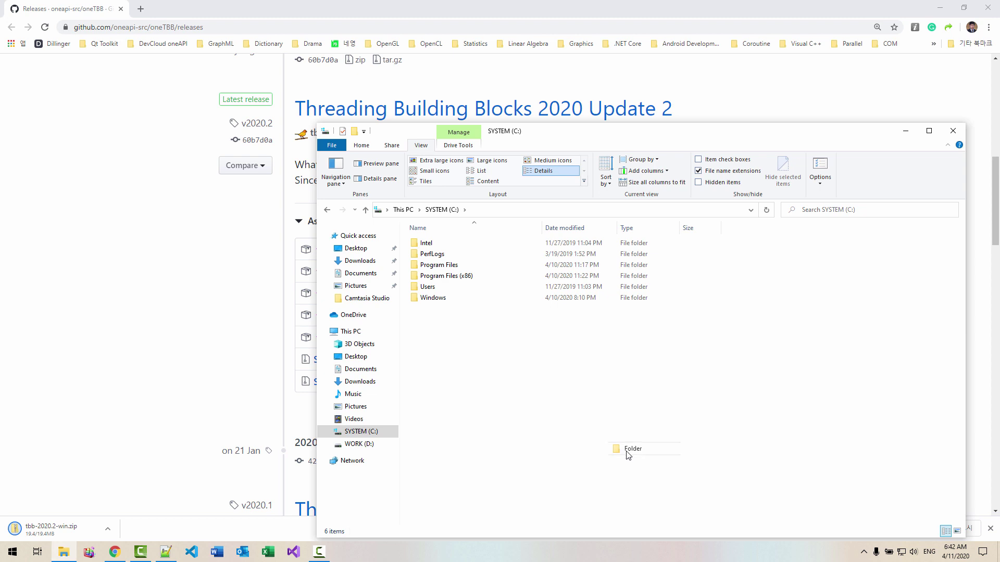
type("DevS")
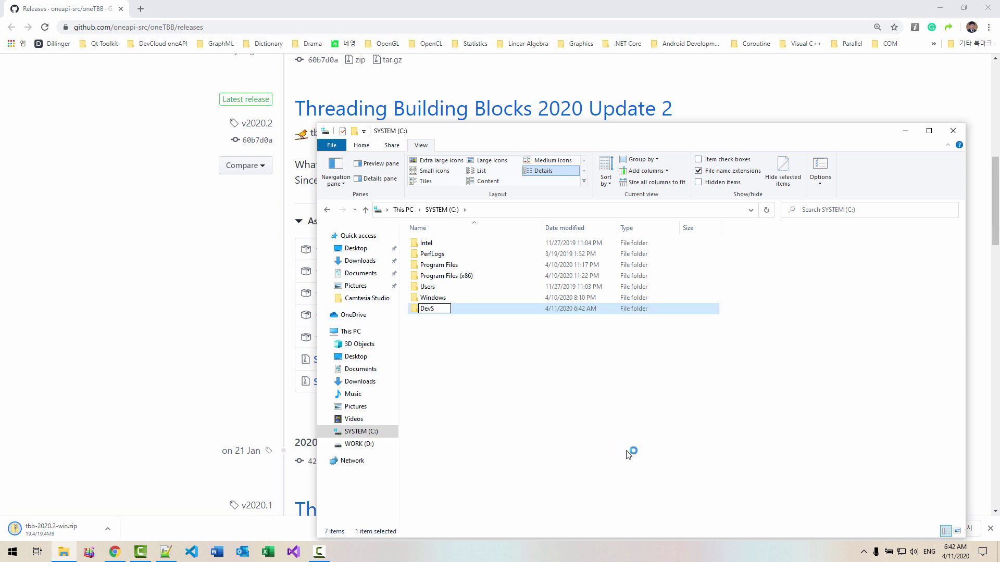
type("oft")
key("Return")
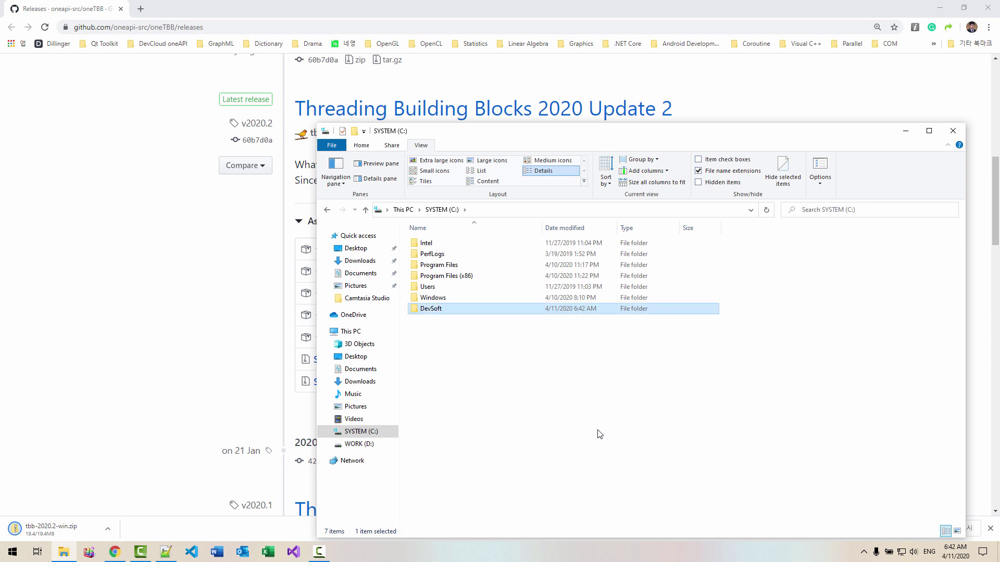
double_click(447, 309)
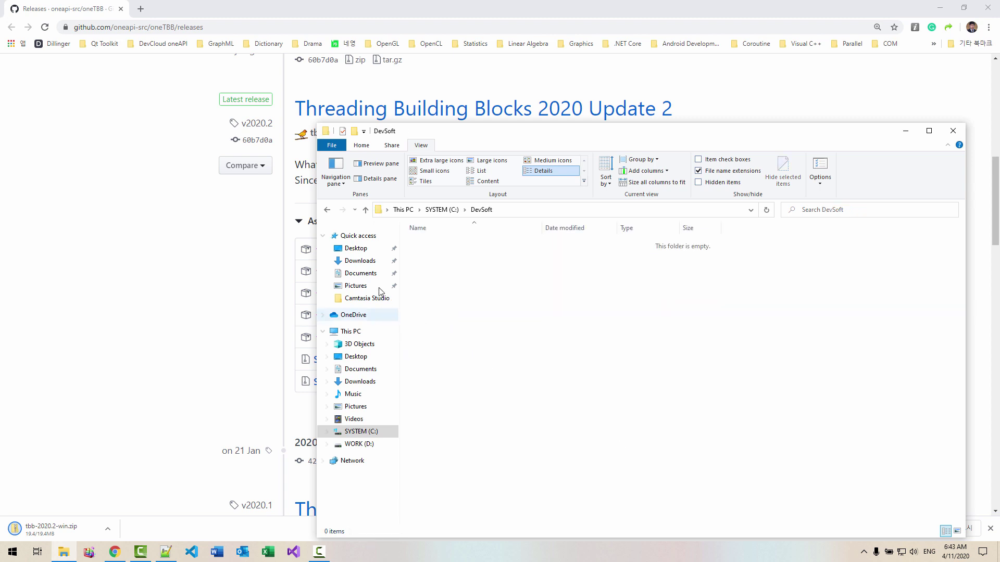
Copy the extracted tbb-2020.2-win folder from Downloads into C:\DevSoft
left_click(360, 260)
left_click(445, 269)
right_click(444, 272)
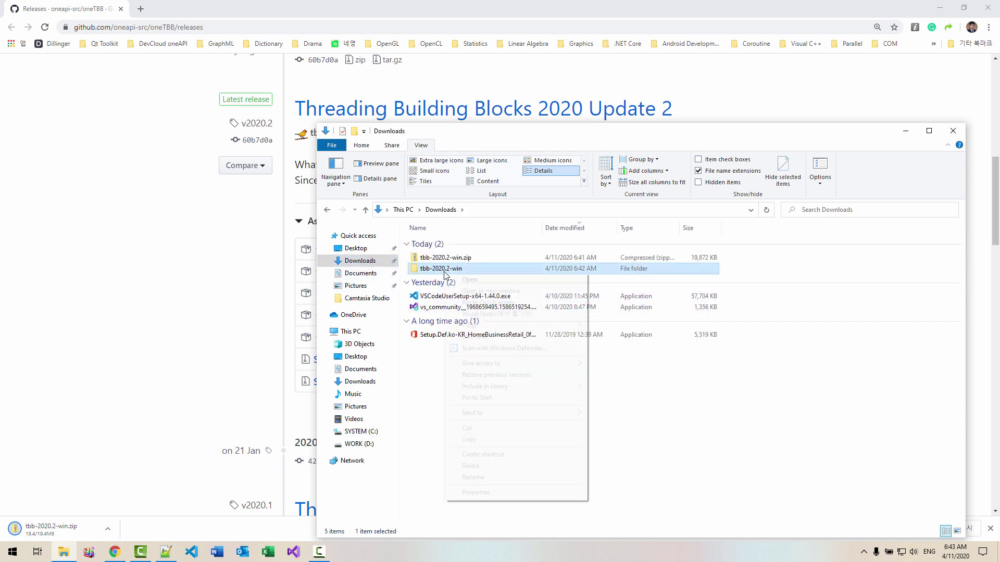
left_click(469, 439)
left_click(371, 432)
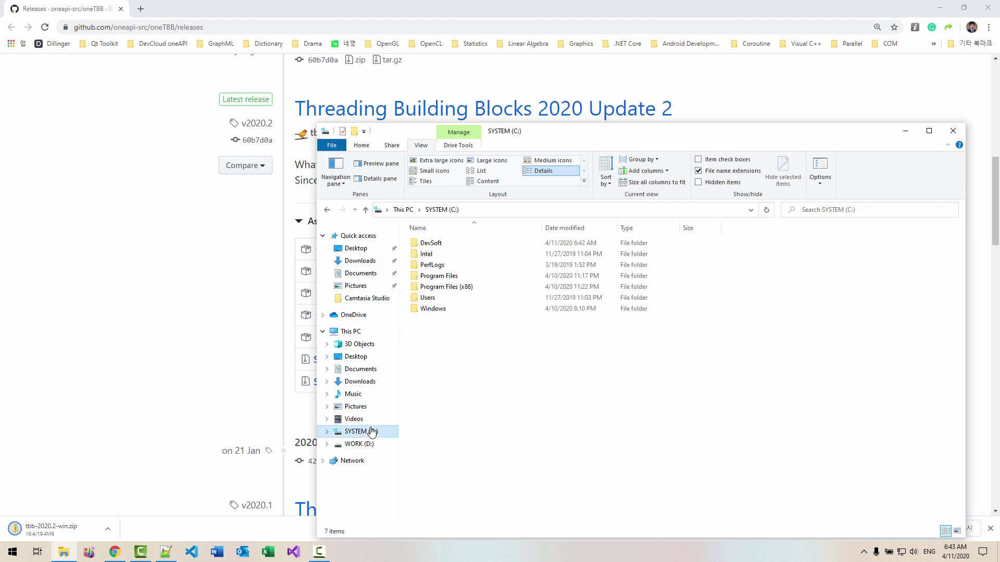
double_click(430, 243)
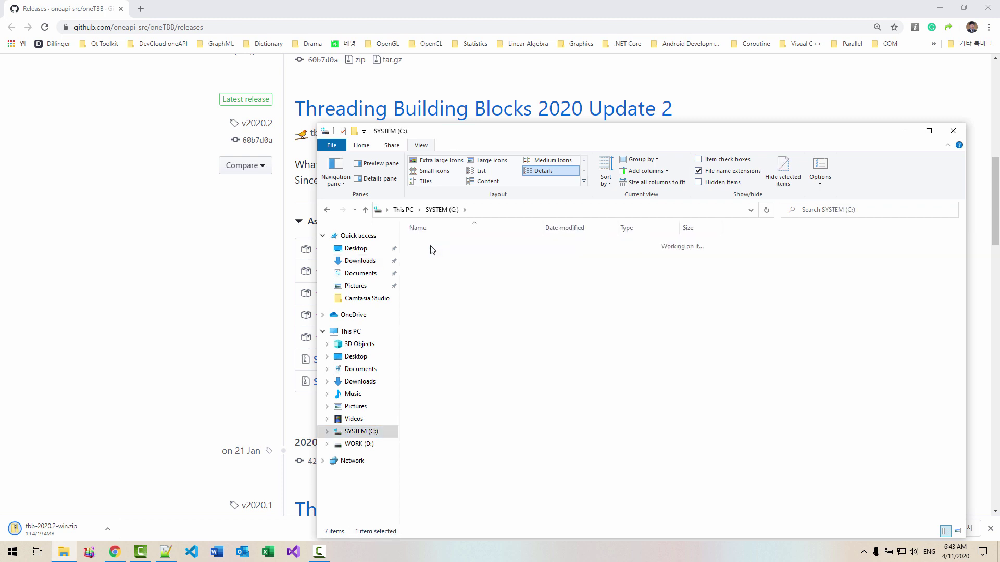
right_click(432, 246)
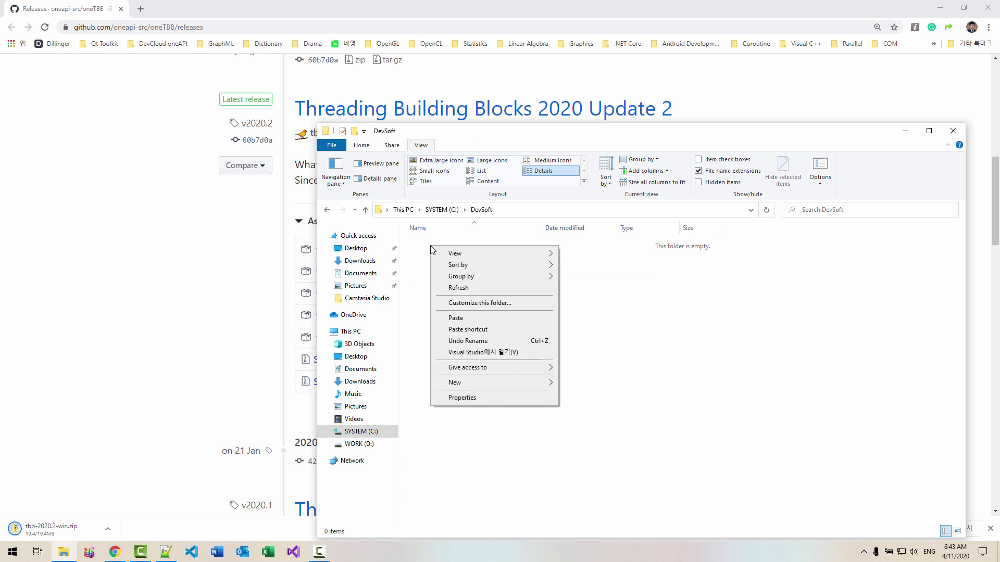
left_click(456, 318)
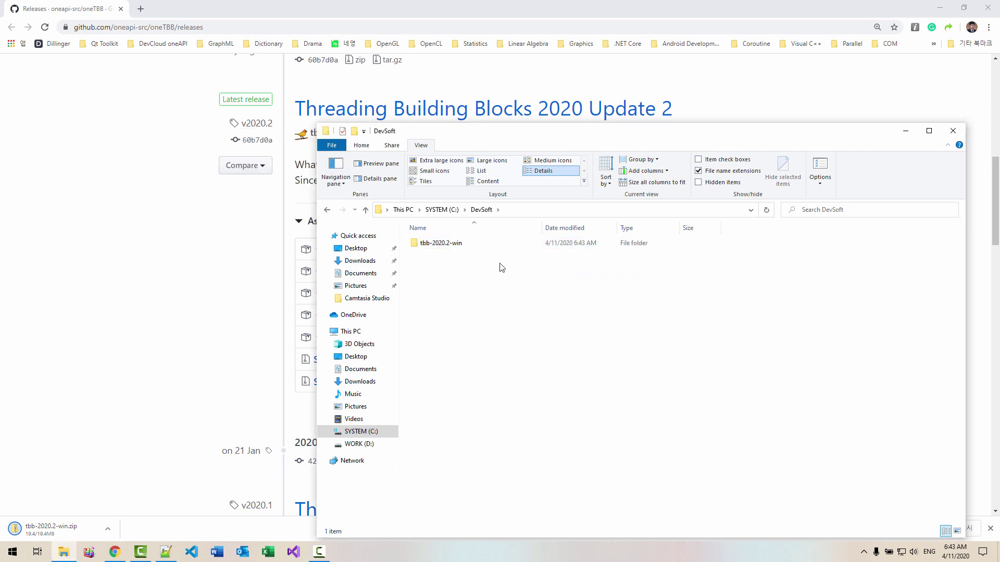
Create a folder named msys64 inside C:\DevSoft, beside the tbb-2020.2-win folder
left_click(525, 210)
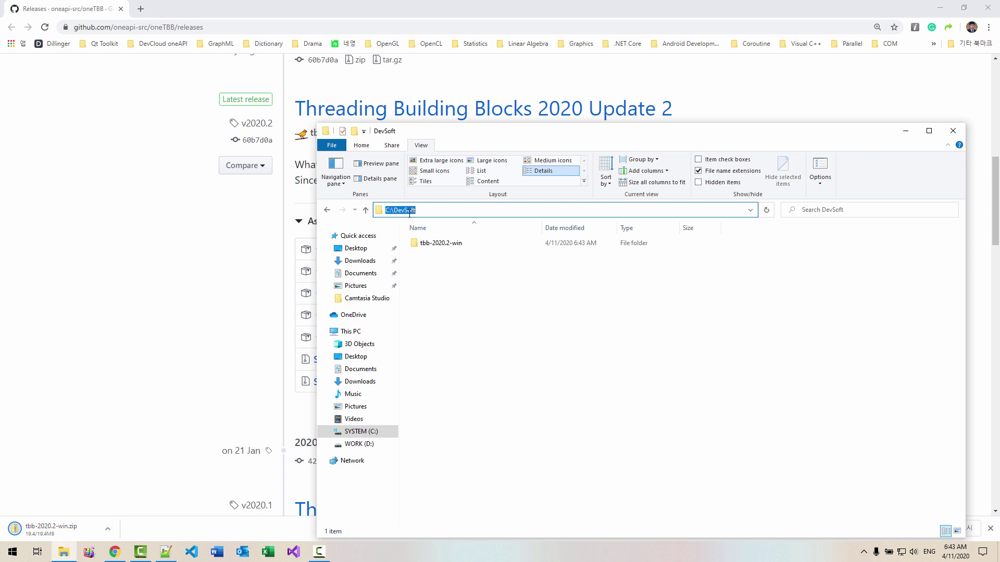
left_click(441, 287)
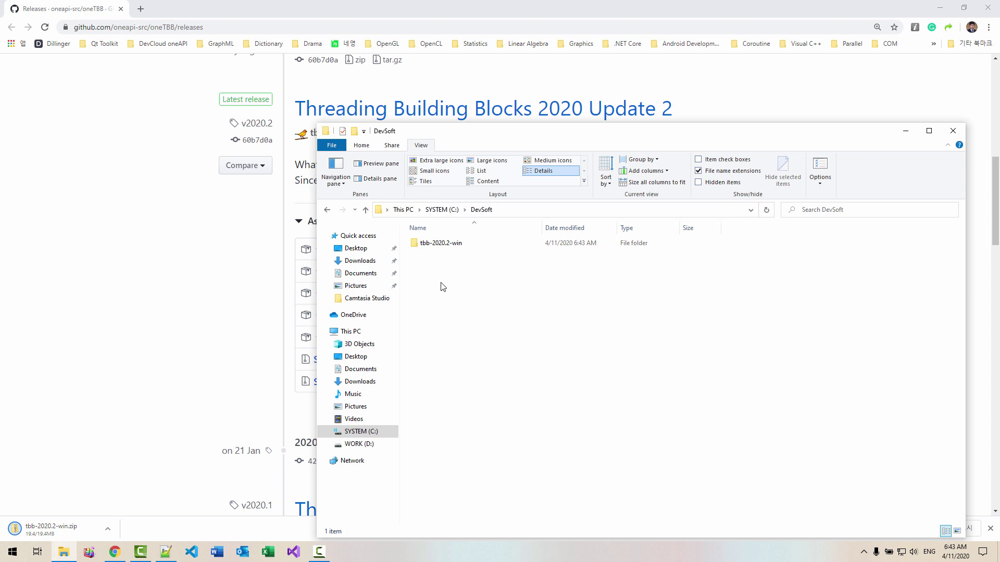
right_click(442, 287)
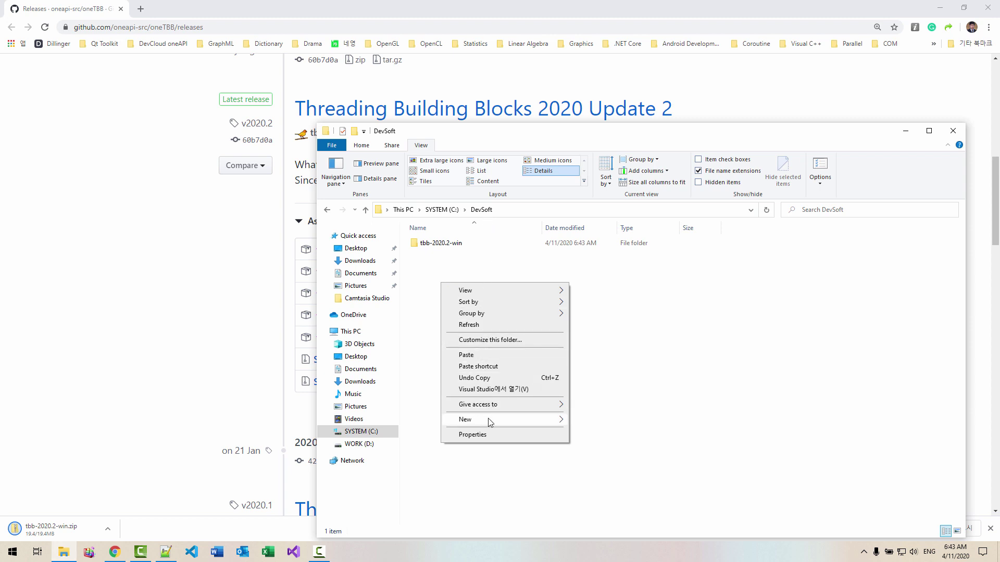
mouse_move(478, 419)
left_click(591, 423)
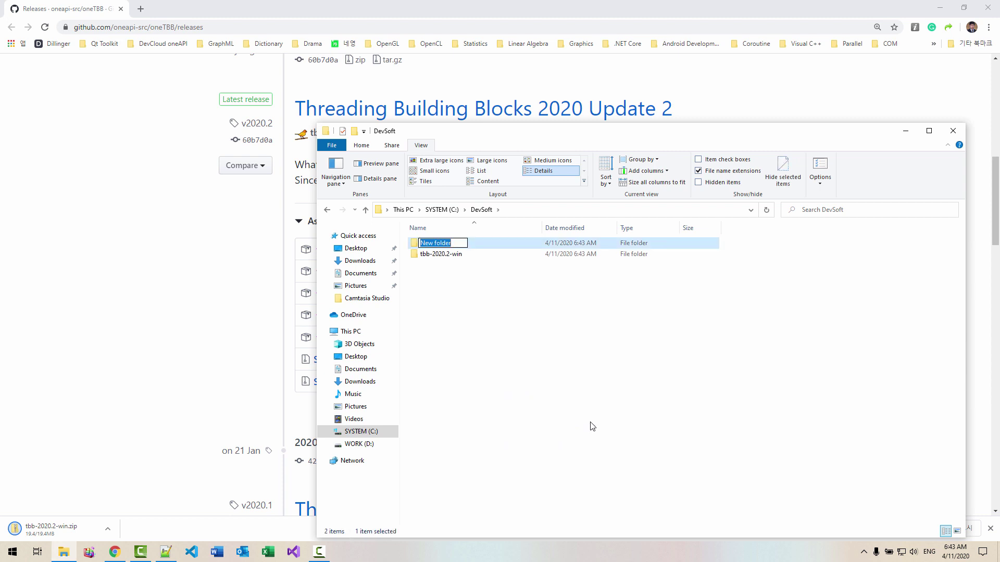
type("msys64")
key("Return")
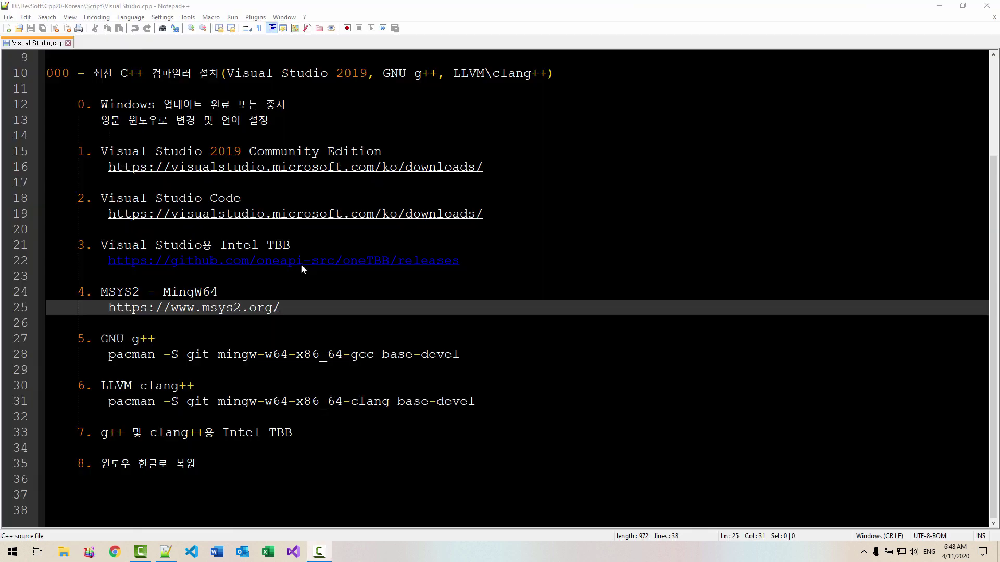
Open the msys2.org link under the MSYS2 - MingW64 item in the notes and download msys2-x86_64-20190524.exe
left_click_drag(100, 292, 232, 294)
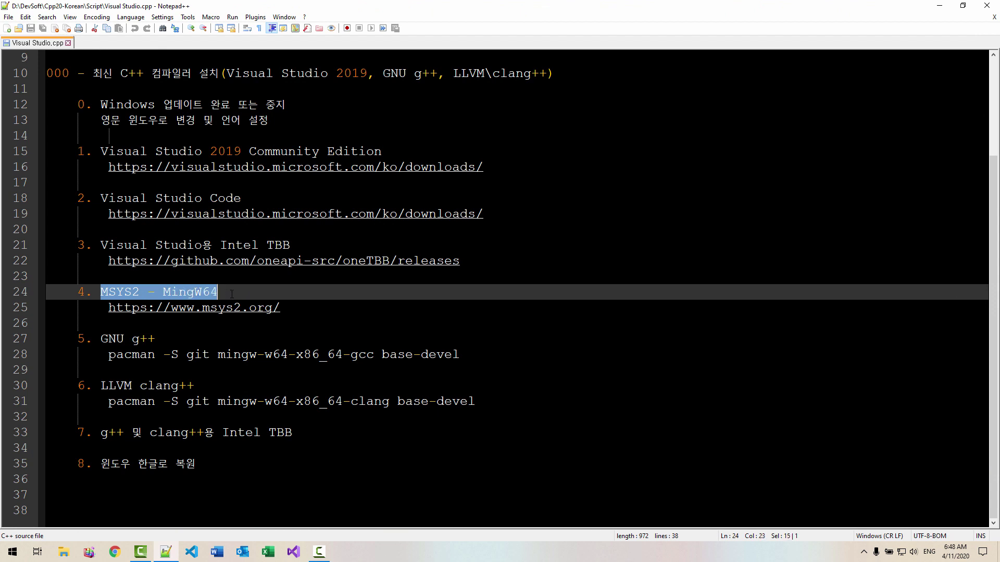
left_click(235, 290)
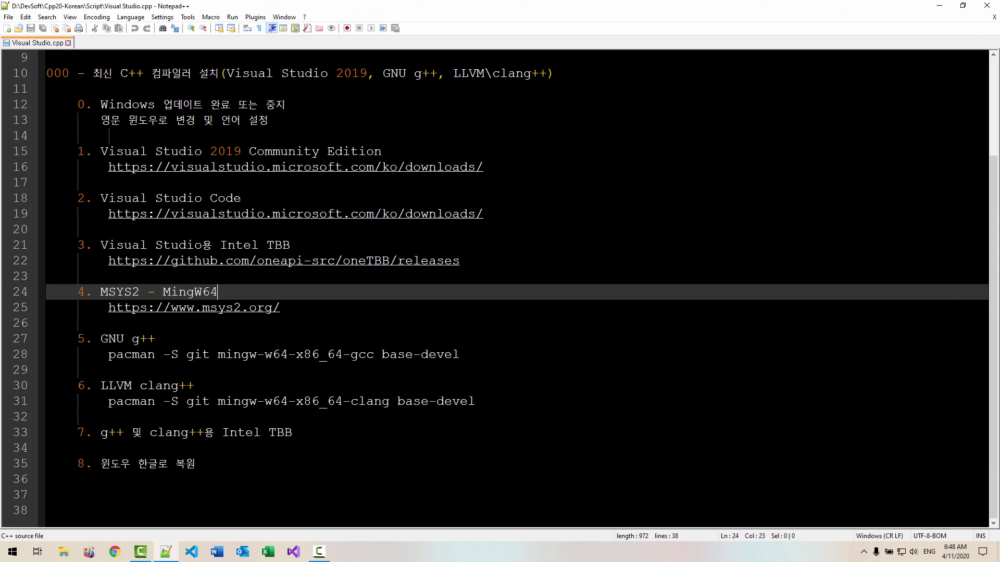
key("Down")
key("End")
double_click(218, 308)
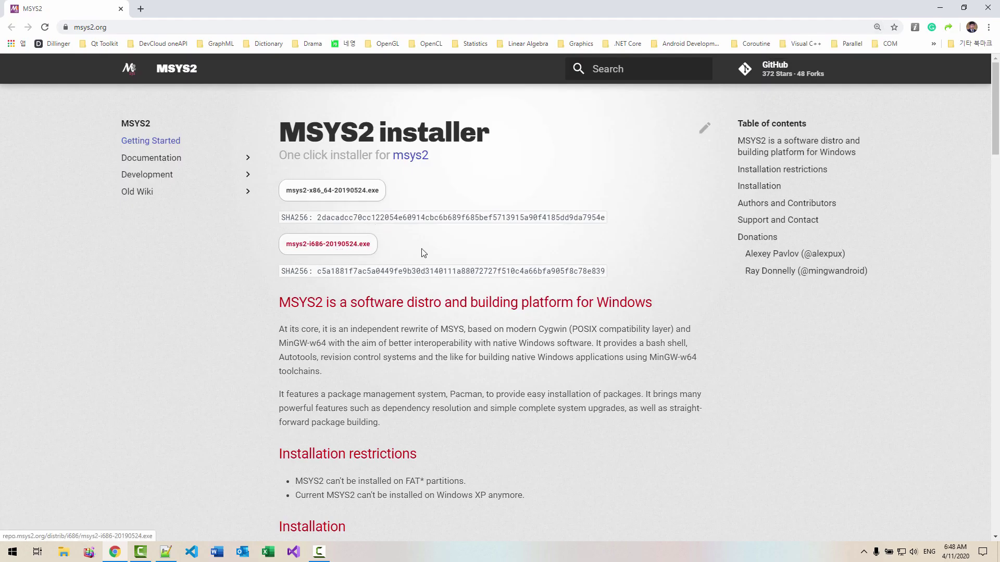
left_click(348, 198)
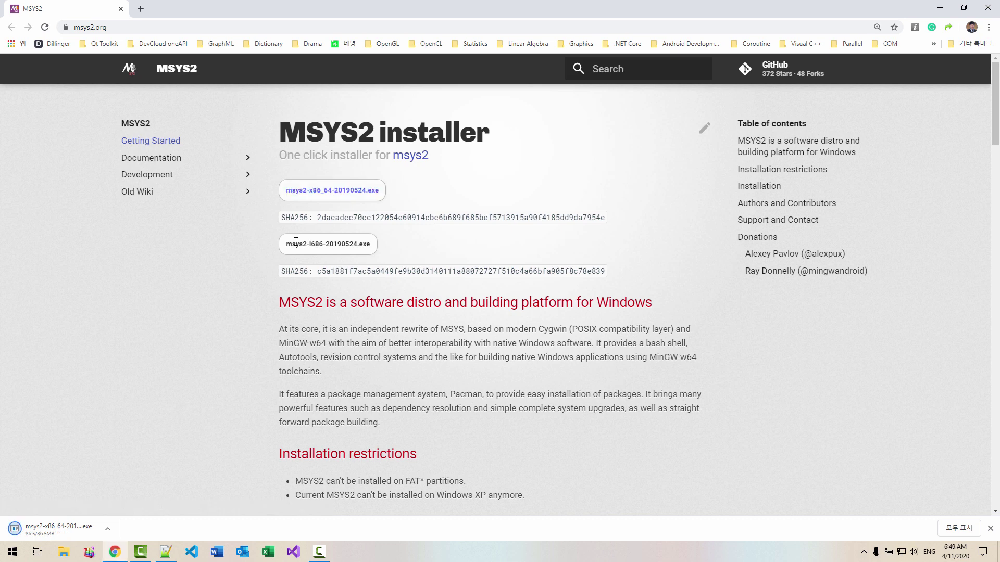
Launch the downloaded msys2-x86_64-20190524.exe installer from the Downloads folder in File Explorer
left_click(66, 551)
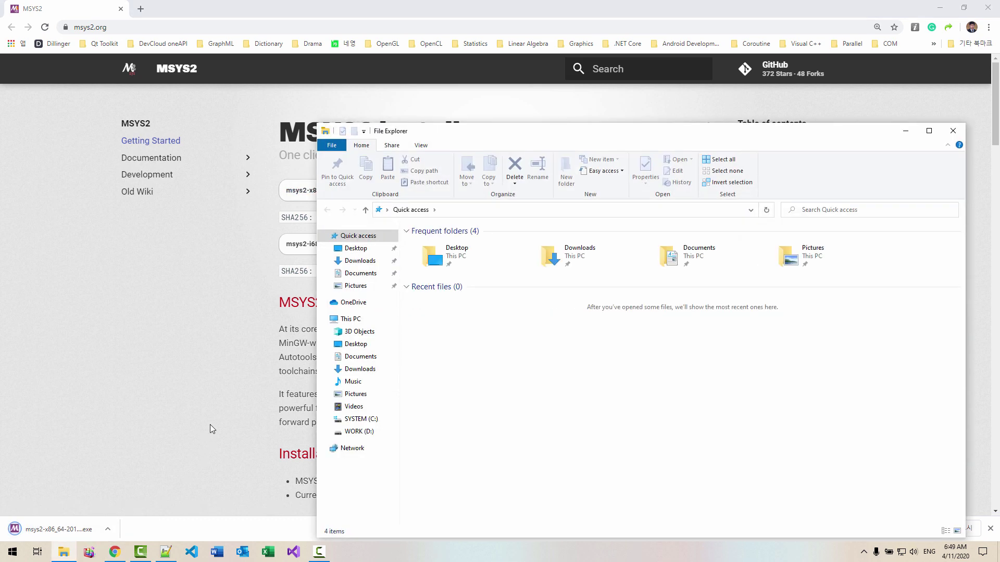
left_click(363, 262)
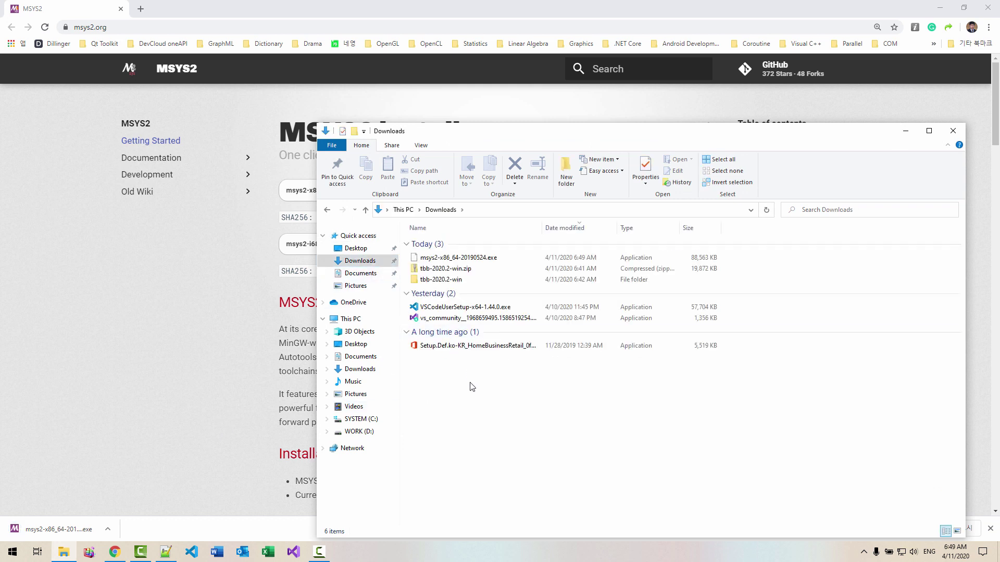
left_click(470, 260)
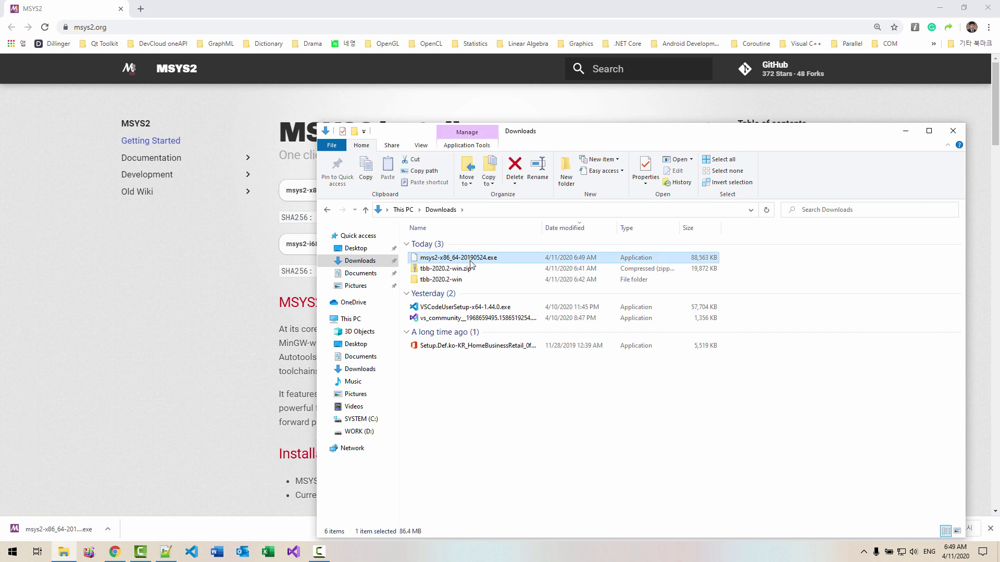
double_click(470, 261)
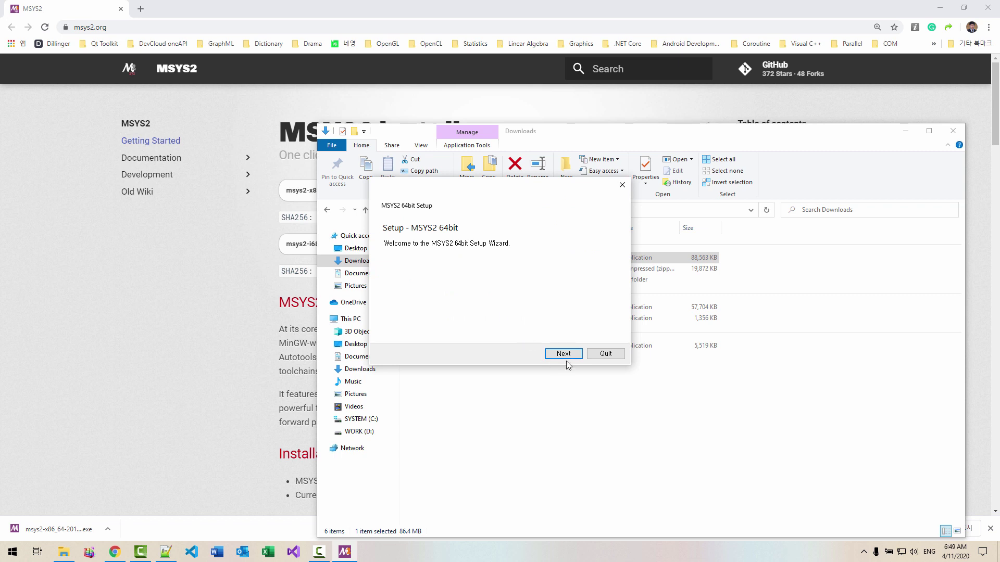
Set the MSYS2 64bit installation folder to C:\DevSoft\msys64 in the setup wizard
left_click(565, 355)
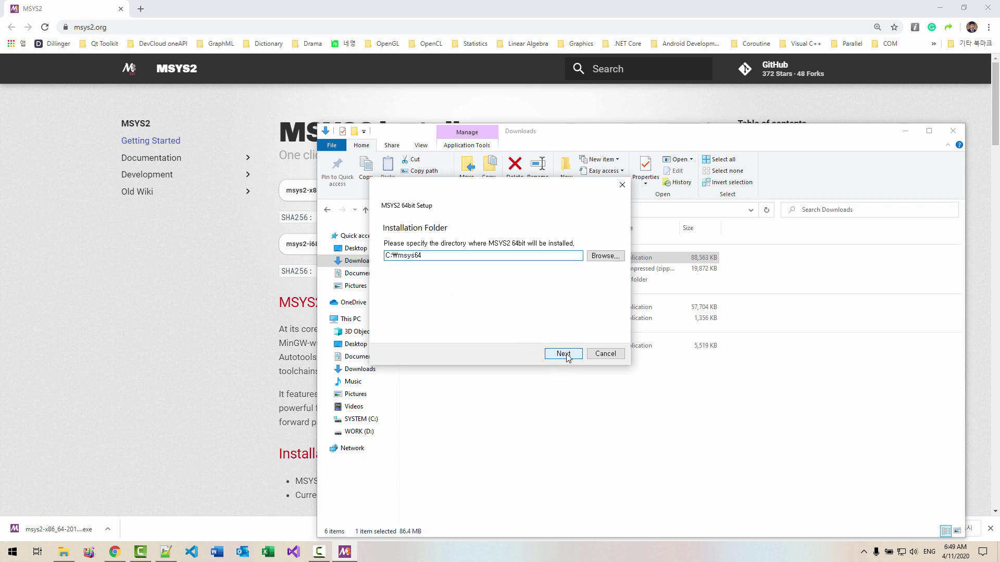
left_click(607, 257)
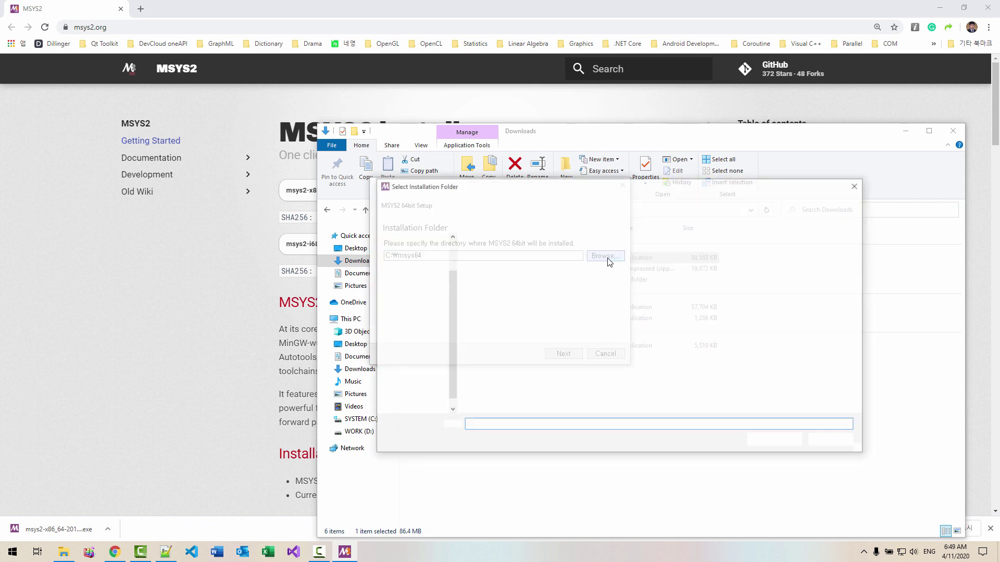
left_click(419, 384)
double_click(488, 253)
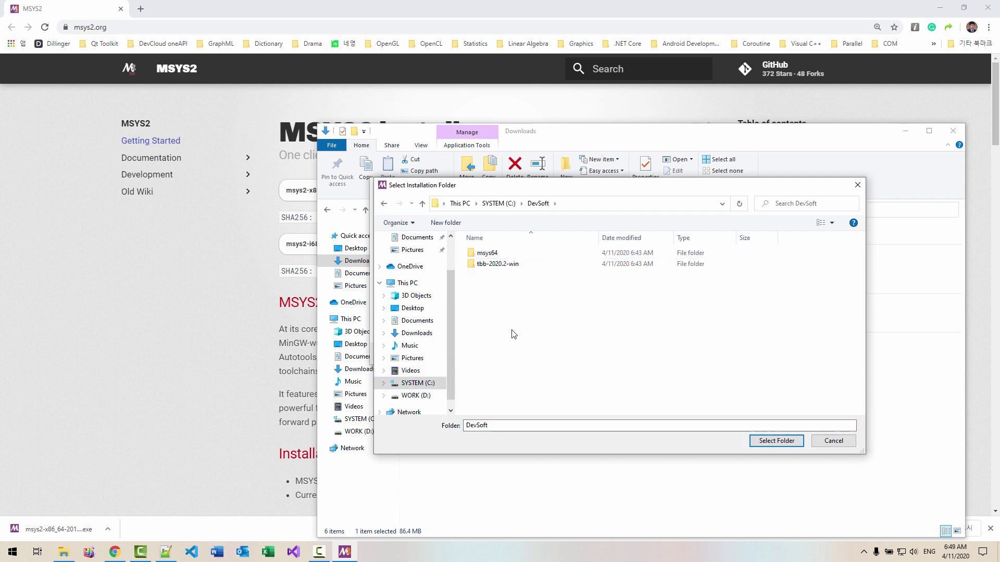
double_click(490, 255)
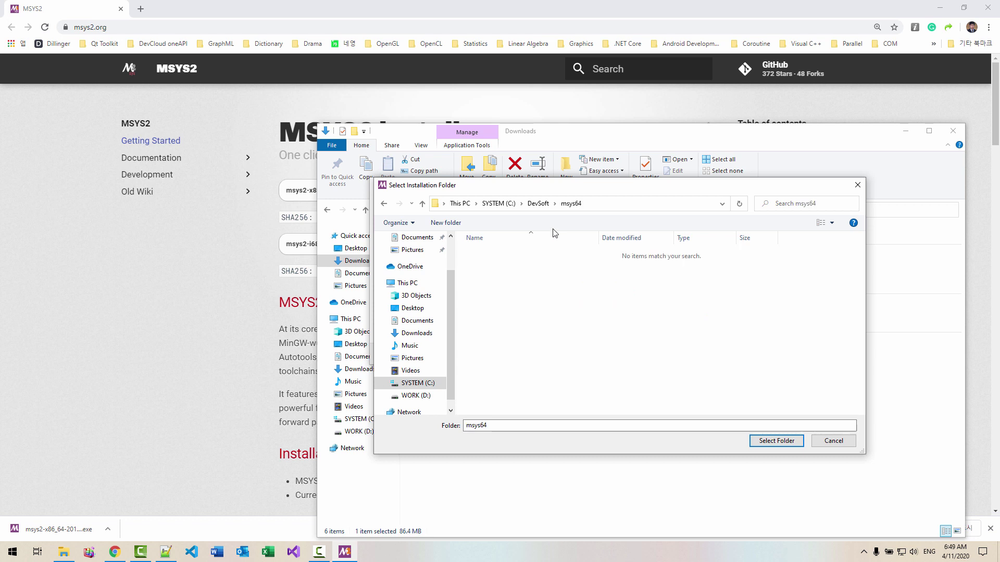
left_click(596, 207)
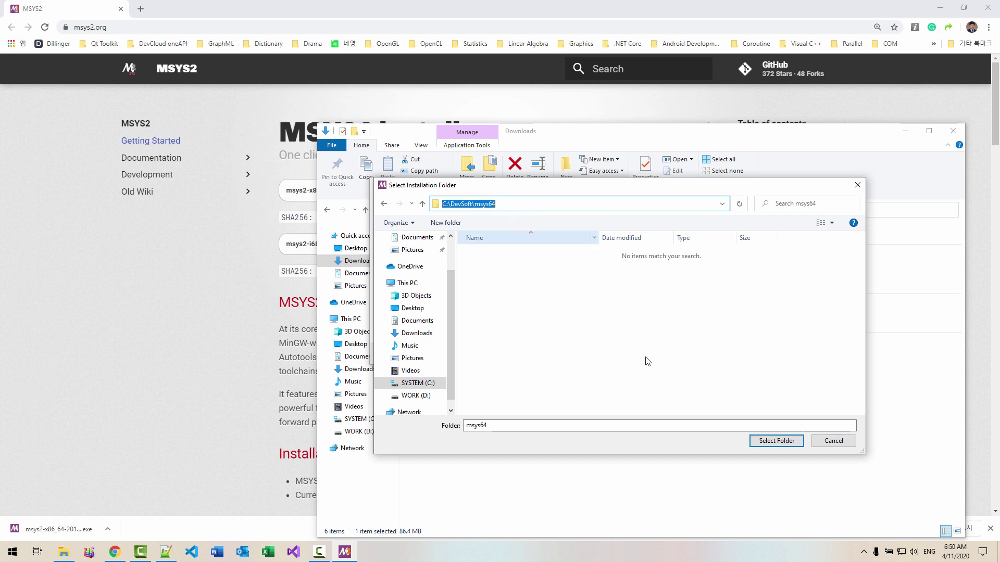
left_click(775, 441)
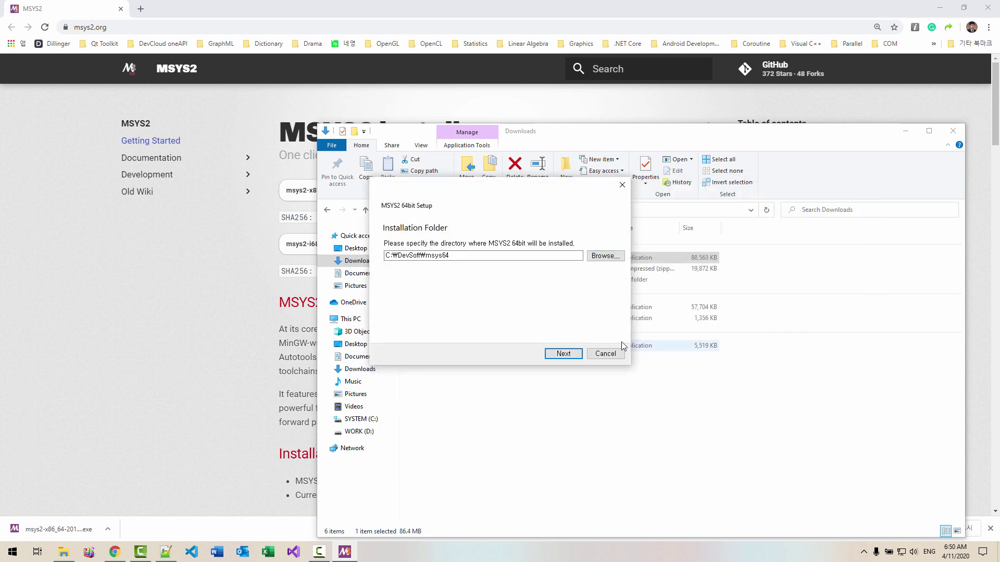
Install MSYS2 with the Start Menu folder MSYS2 64bit and finish the wizard with "Run MSYS2 64bit now" enabled
left_click(576, 357)
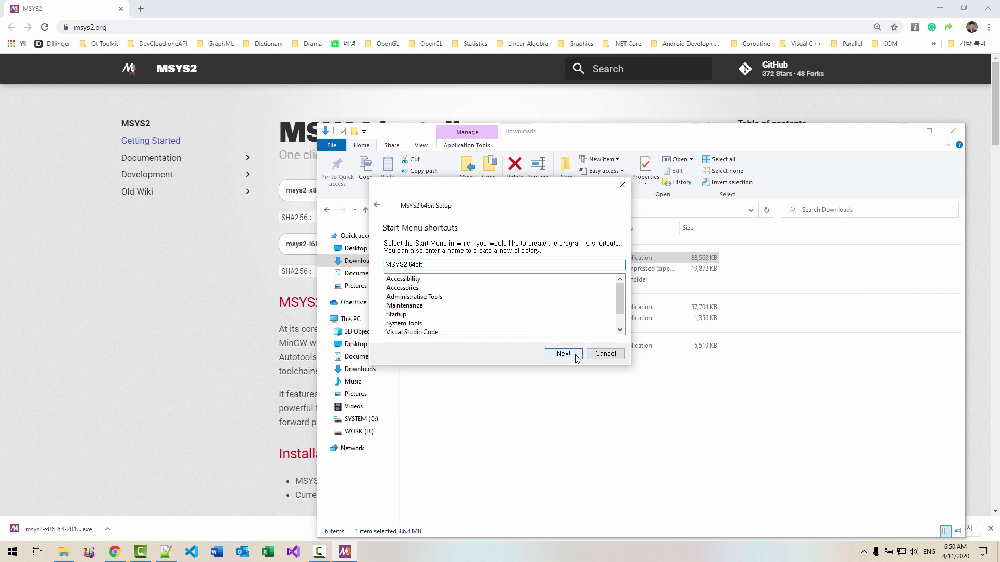
left_click(576, 358)
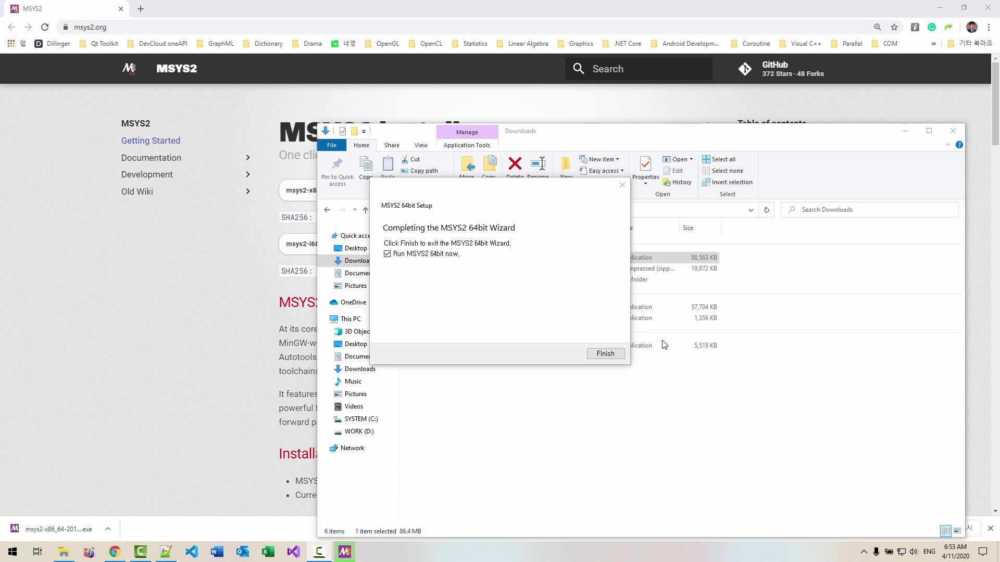
left_click(620, 358)
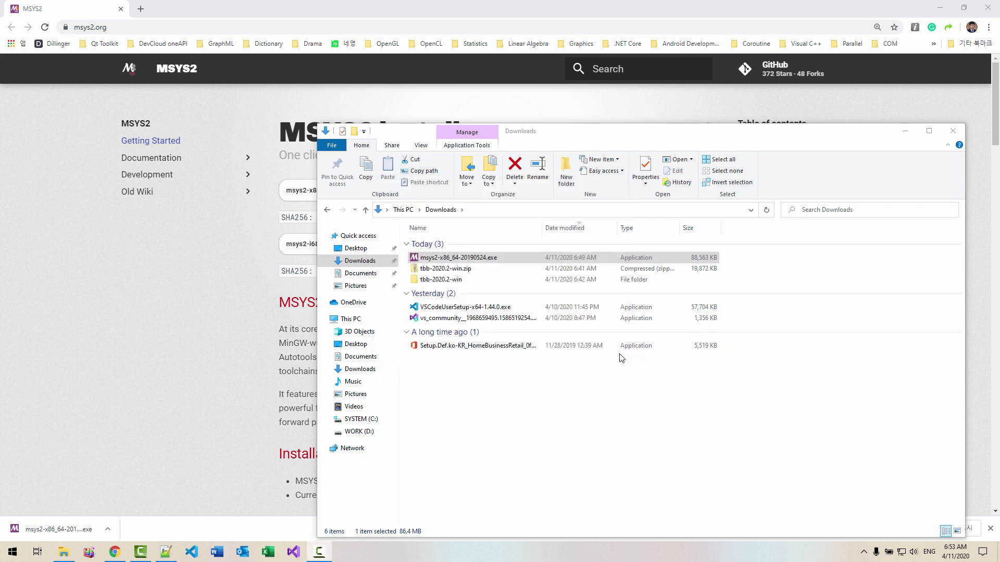
Run pacman -Syu in the MSYS2 terminal with enlarged text and accept the core system upgrade
type("pacman -S")
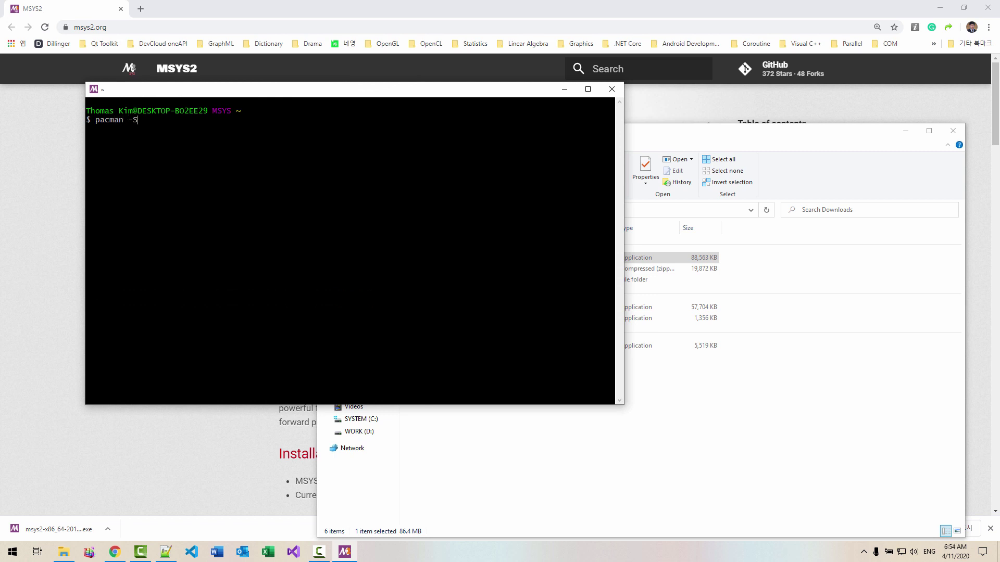
type("yu")
key("ctrl+plus")
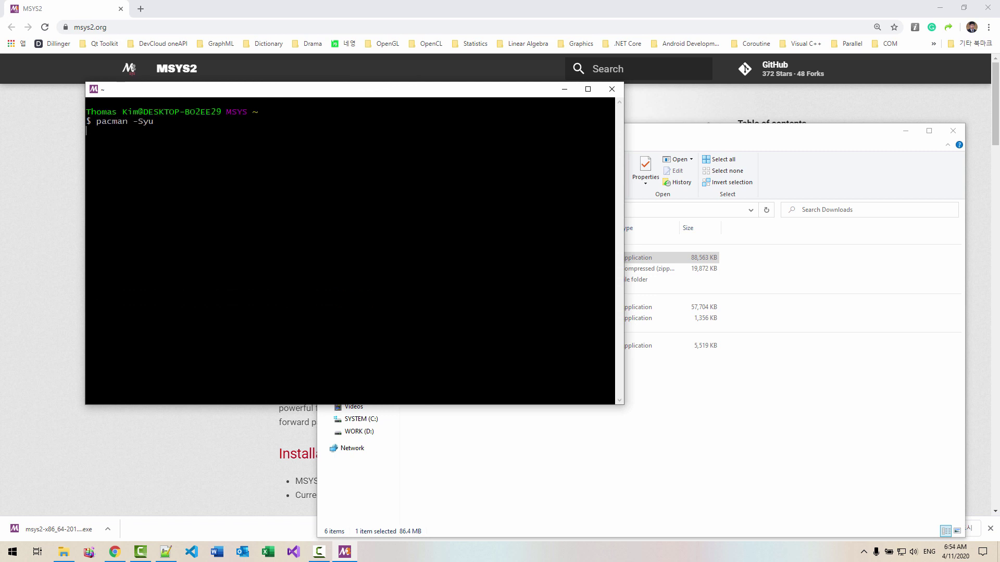
key("Return")
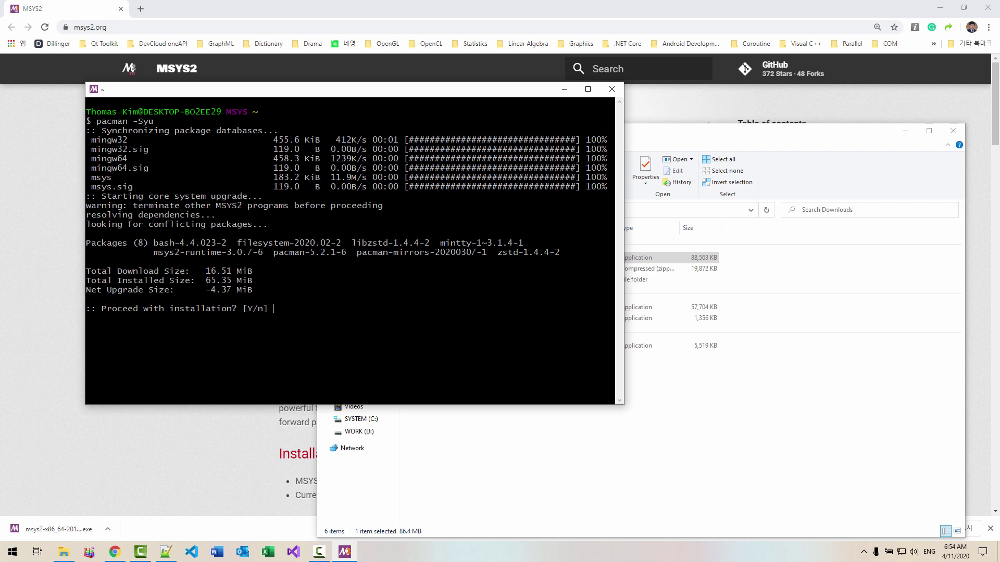
key("Return")
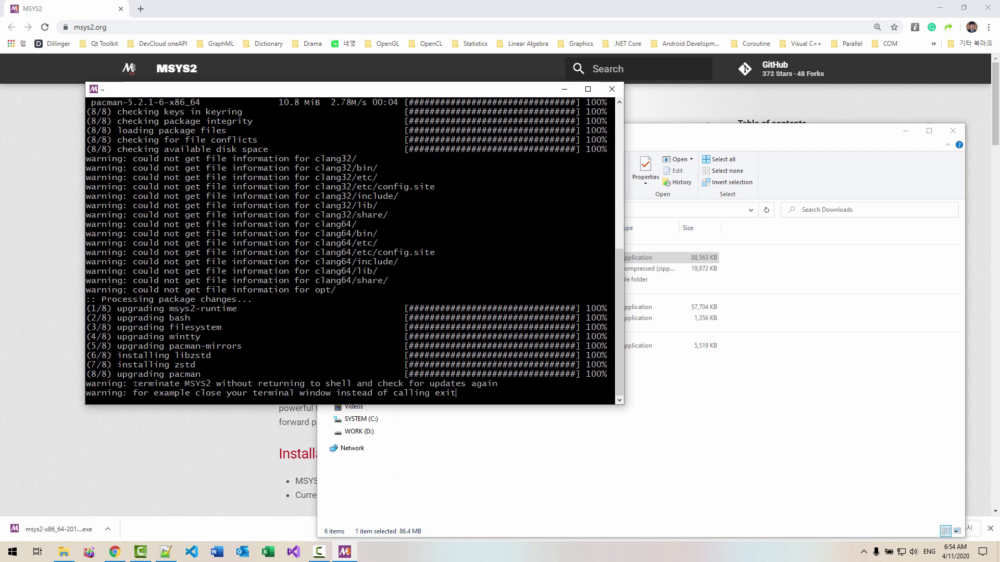
Close the MSYS2 terminal window without returning to the shell, ending the running pacman process
left_click_drag(133, 384, 351, 384)
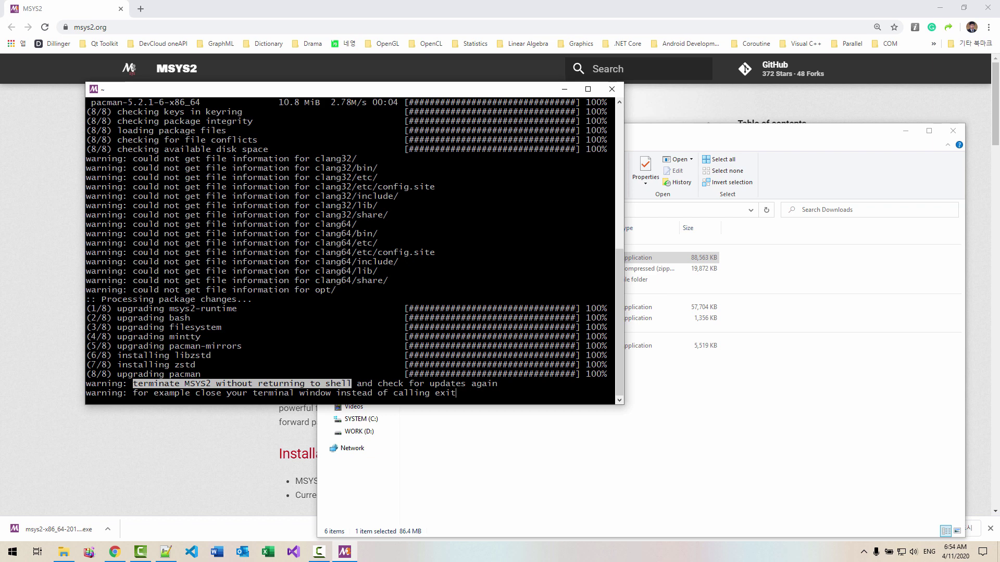
left_click(613, 91)
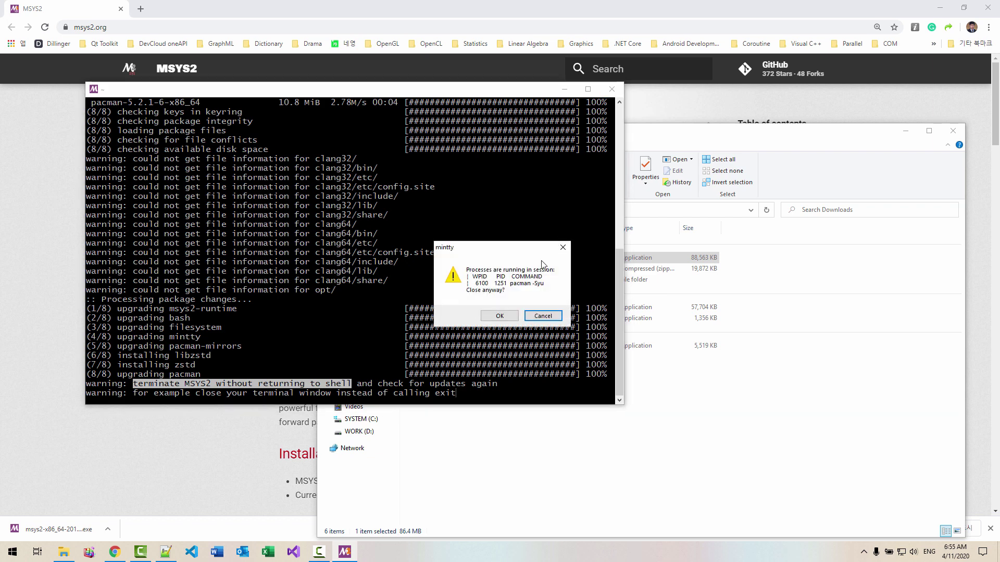
left_click(508, 314)
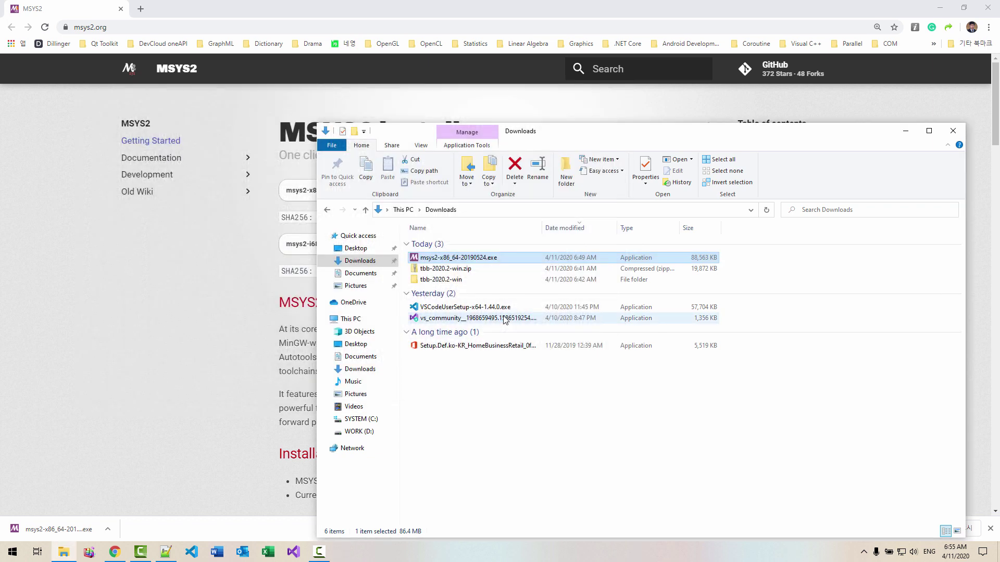
Open C:\DevSoft\msys64 in File Explorer and minimize the browser to expose the desktop
left_click(372, 423)
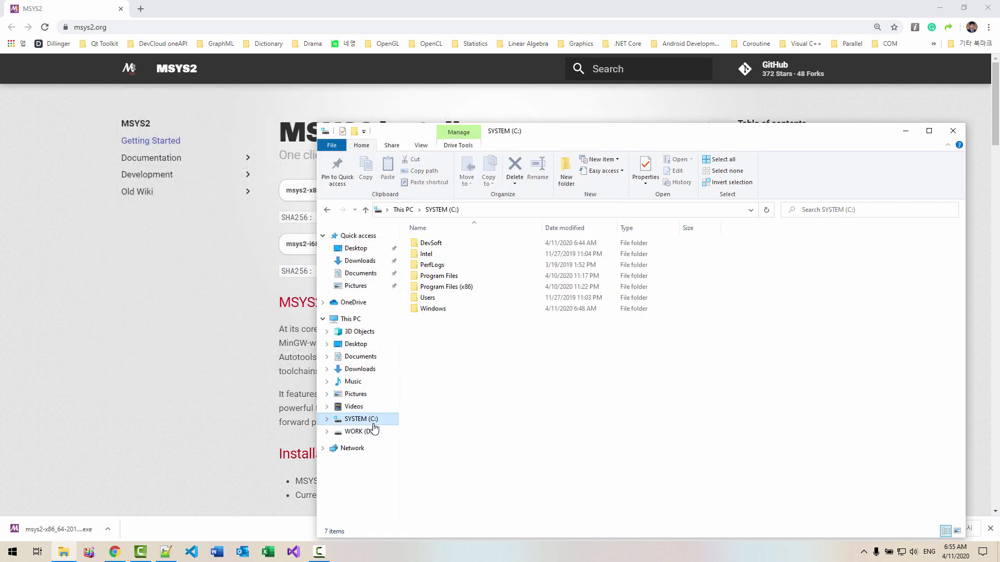
double_click(442, 245)
double_click(444, 246)
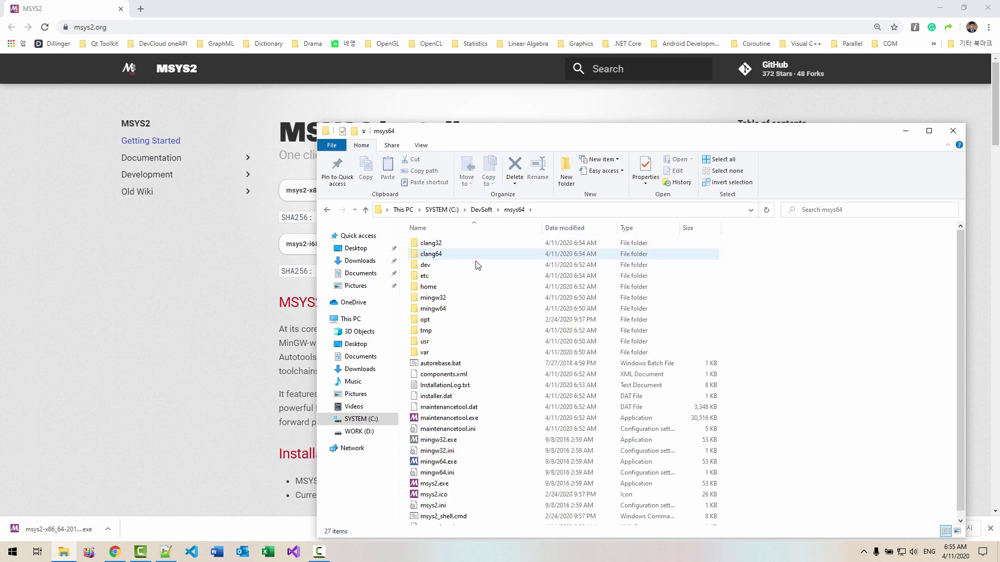
scroll(475, 263, "down", 1)
left_click(940, 8)
left_click(943, 9)
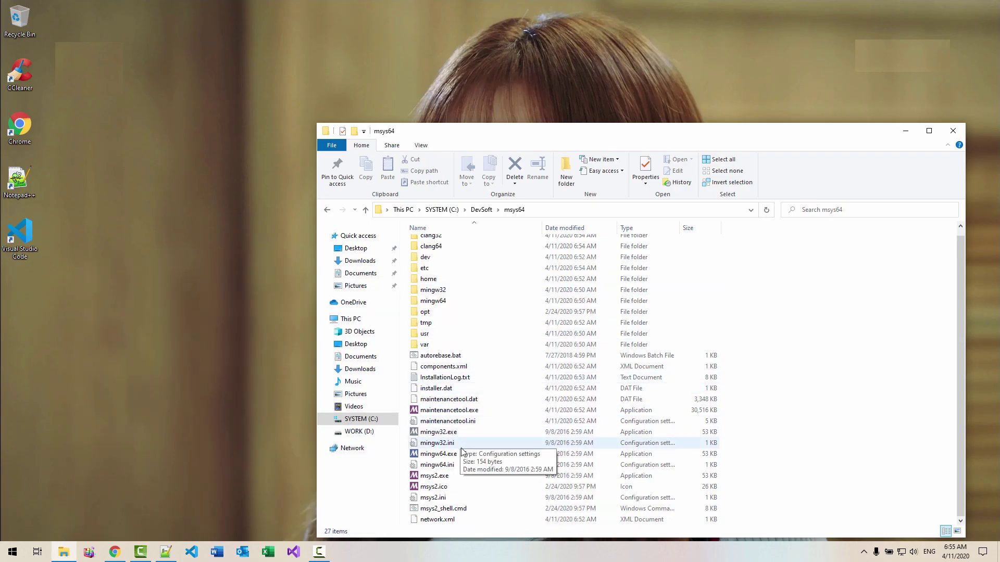
Create a shortcut to mingw64.exe in the msys64 folder and move it to the desktop
left_click(460, 456)
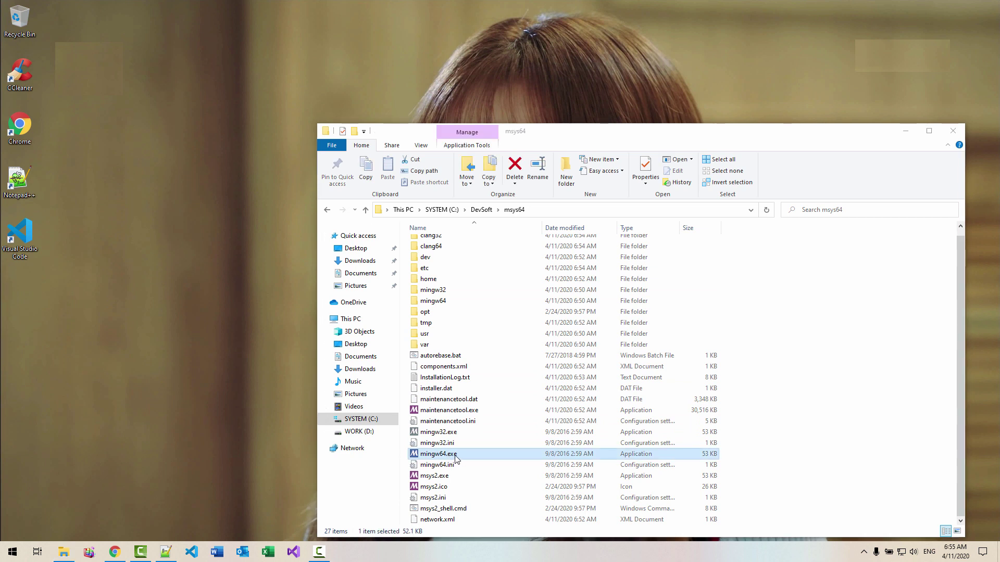
right_click(455, 457)
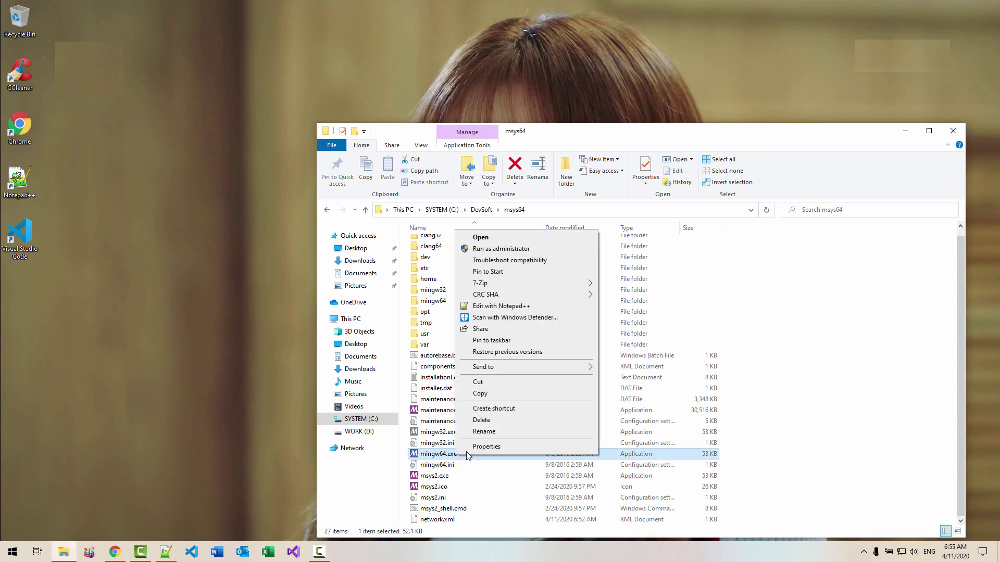
left_click(494, 410)
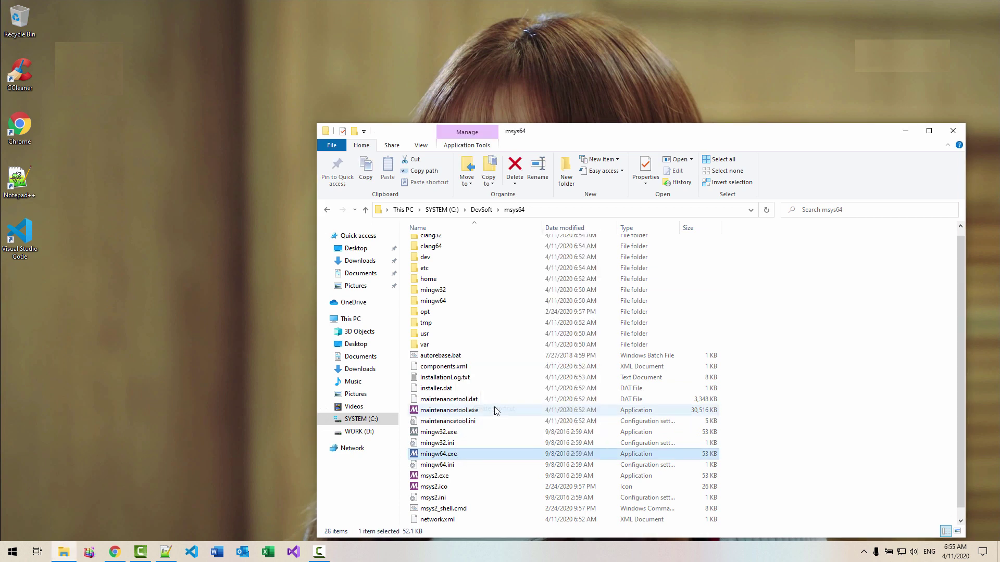
left_click(458, 465)
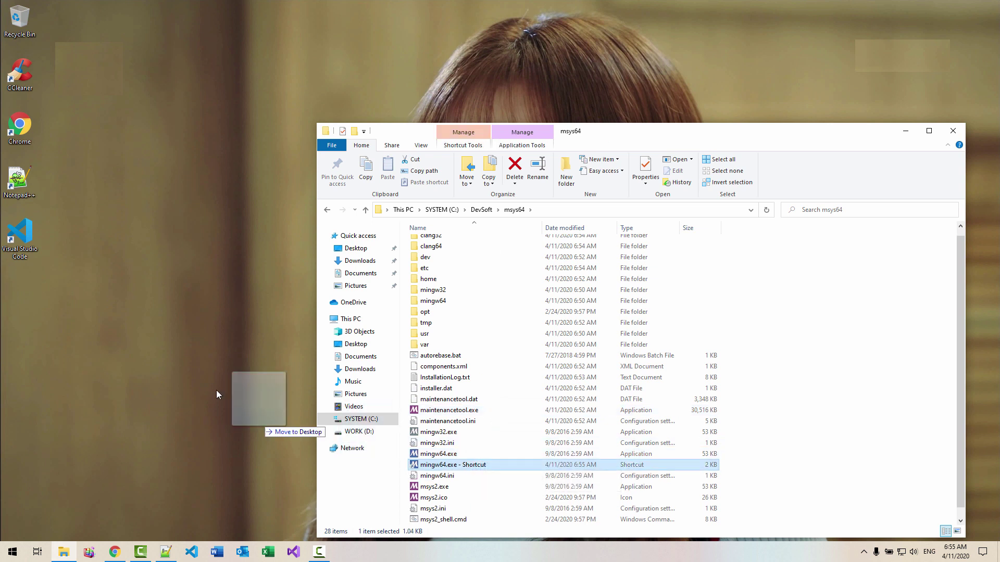
left_click(176, 340)
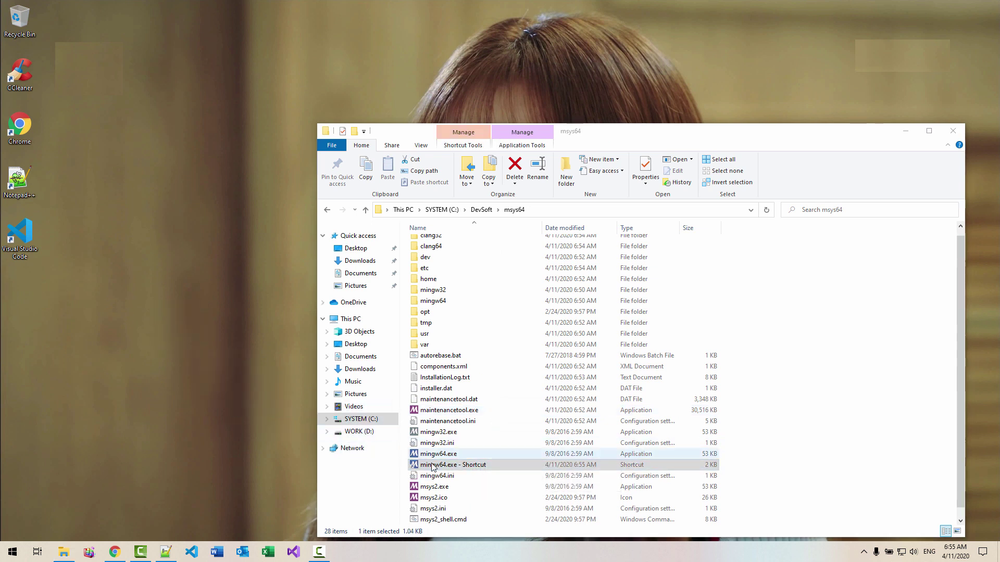
left_click_drag(407, 465, 67, 328)
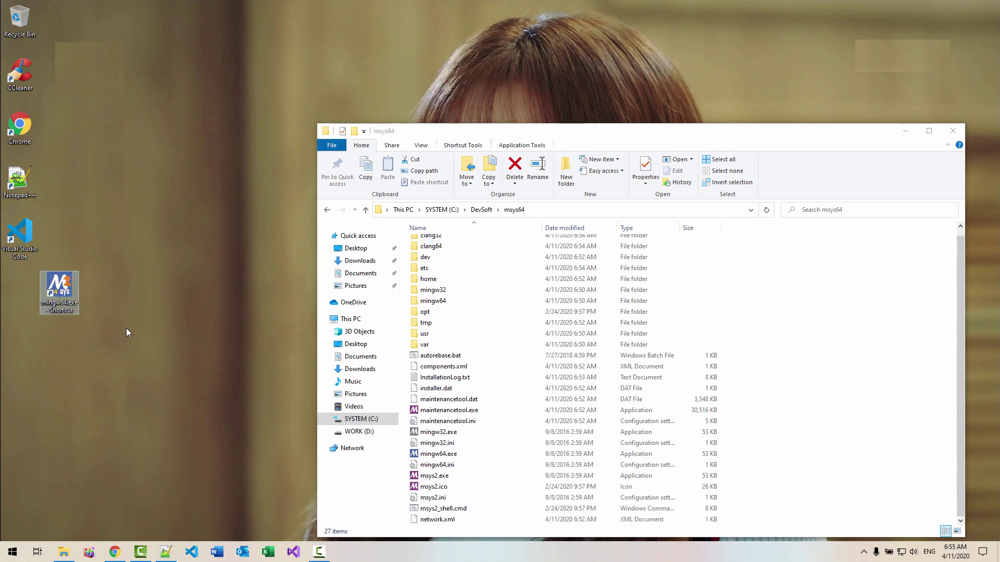
Start the MinGW64 shell from its desktop shortcut, run pacman -Su and accept the package upgrade
double_click(67, 294)
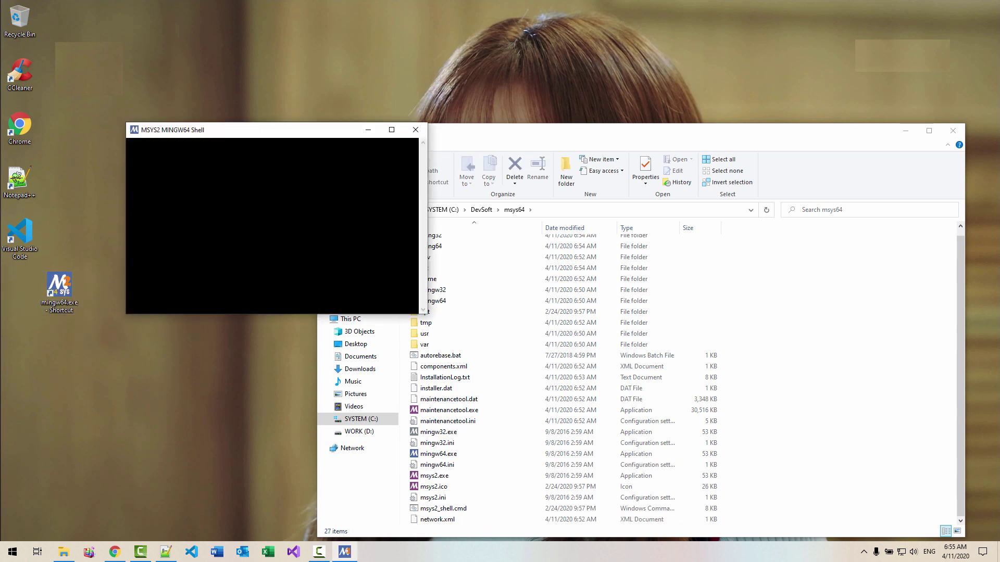
type("pacman -Su")
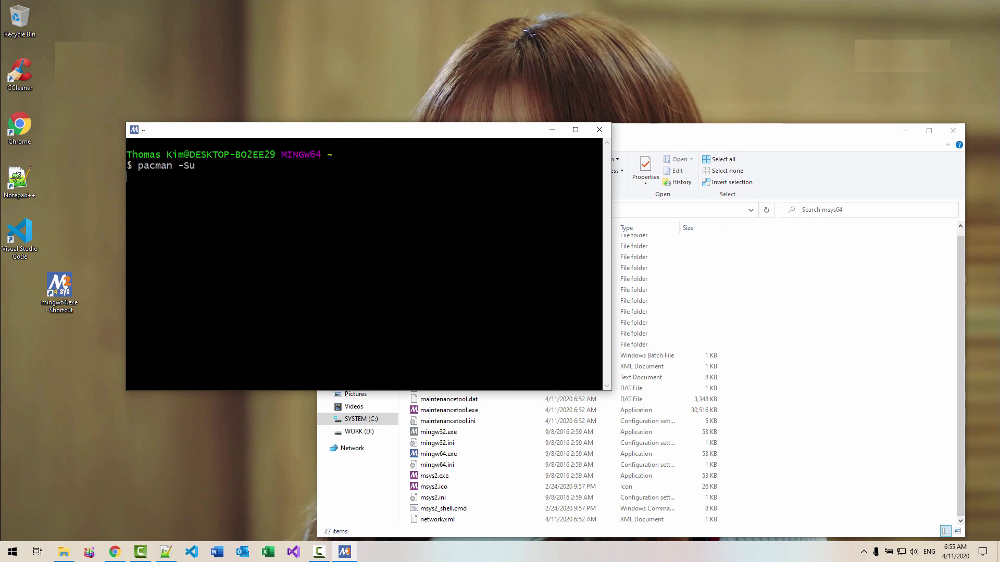
key("Return")
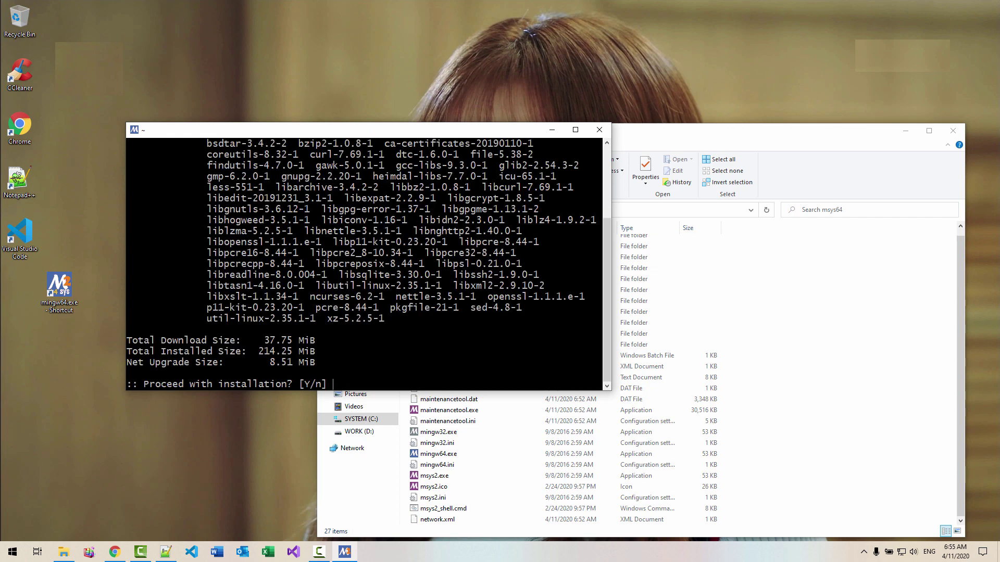
key("Return")
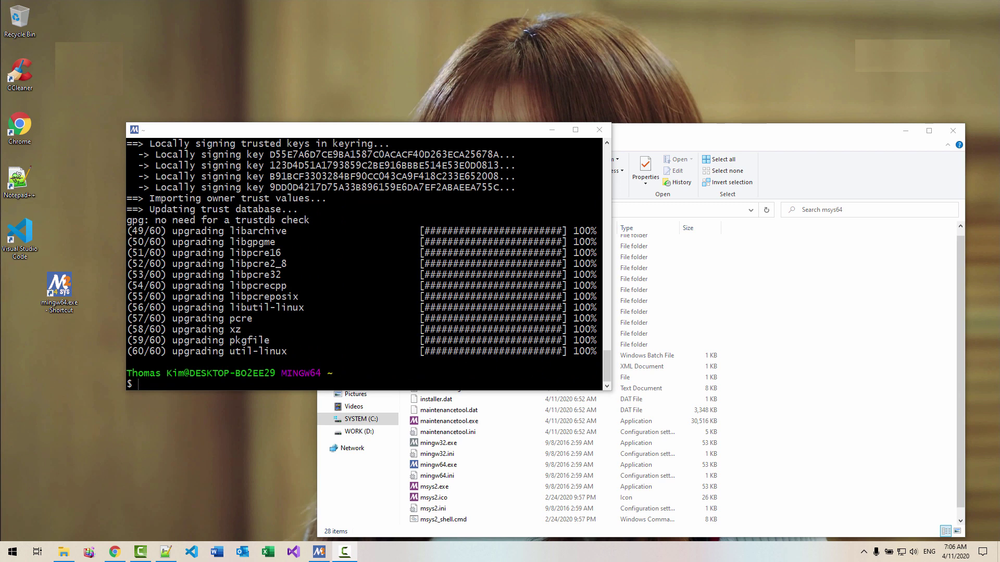
Exit the MinGW64 shell and reopen it from the desktop shortcut
left_click(364, 264)
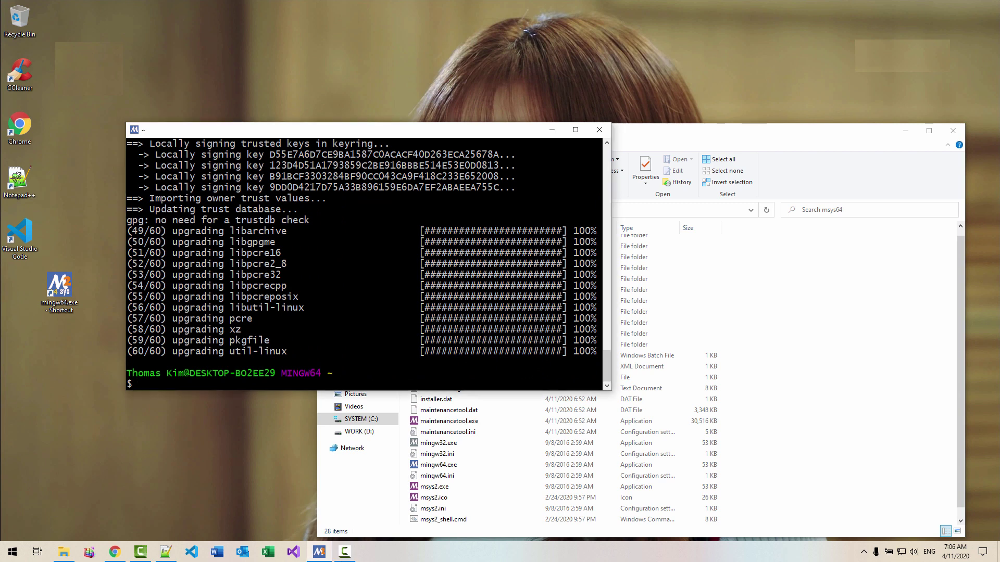
type("exit")
key("Return")
double_click(61, 288)
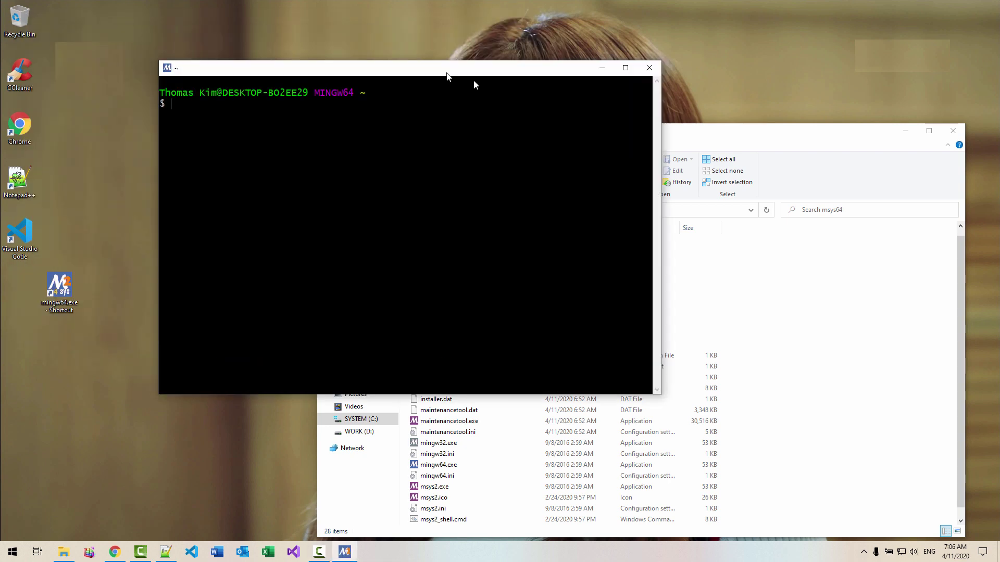
Copy the GNU g++ command pacman -S git mingw-w64-x86_64-gcc base-devel from the notes and paste it into the MinGW64 shell
left_click(167, 551)
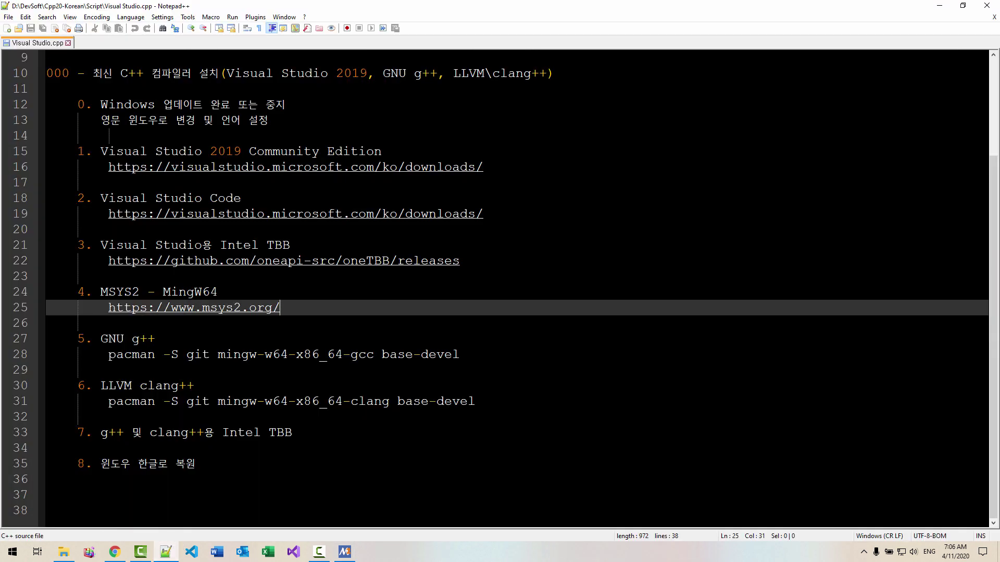
left_click_drag(460, 355, 110, 353)
key("super+c")
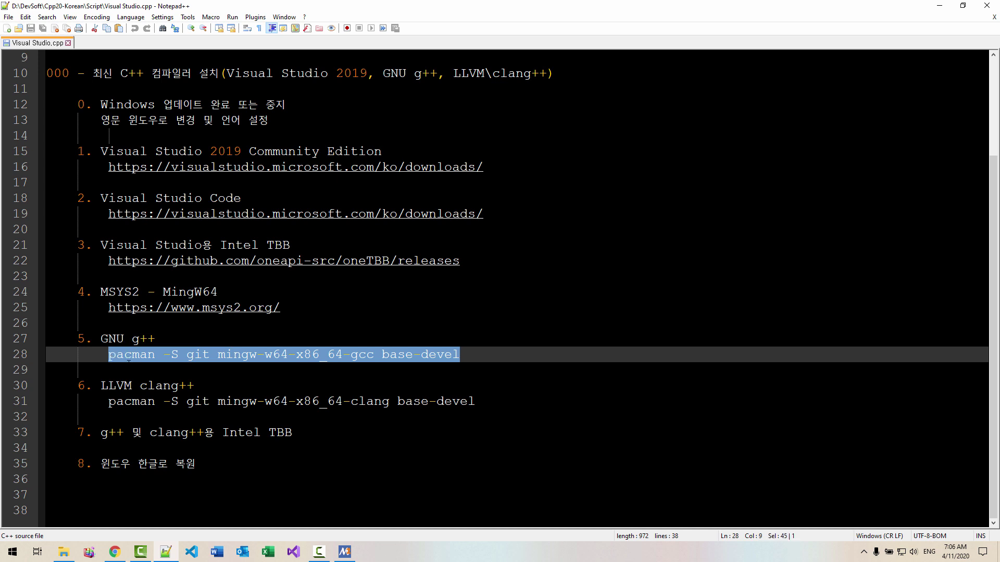
left_click(344, 551)
right_click(346, 289)
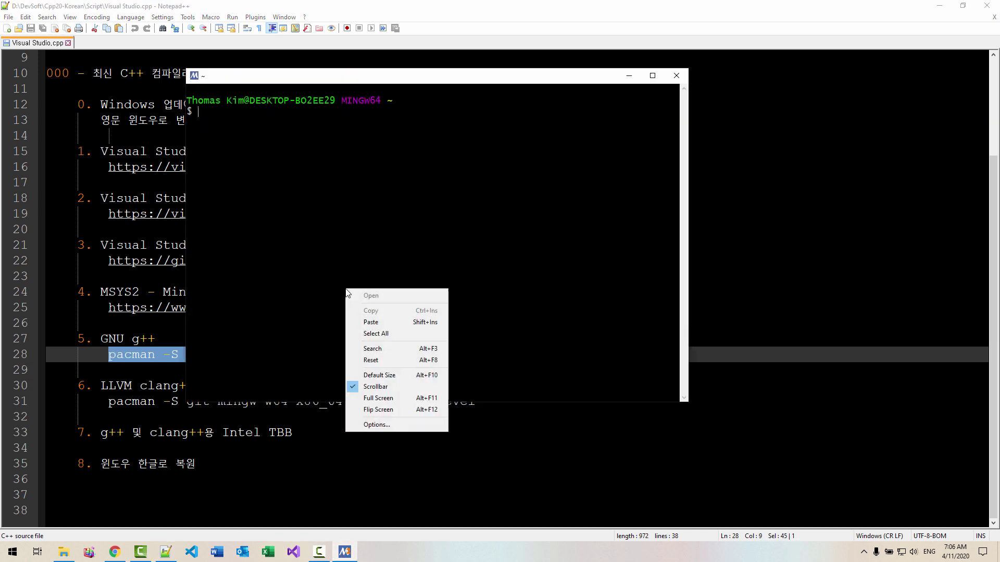
left_click(371, 323)
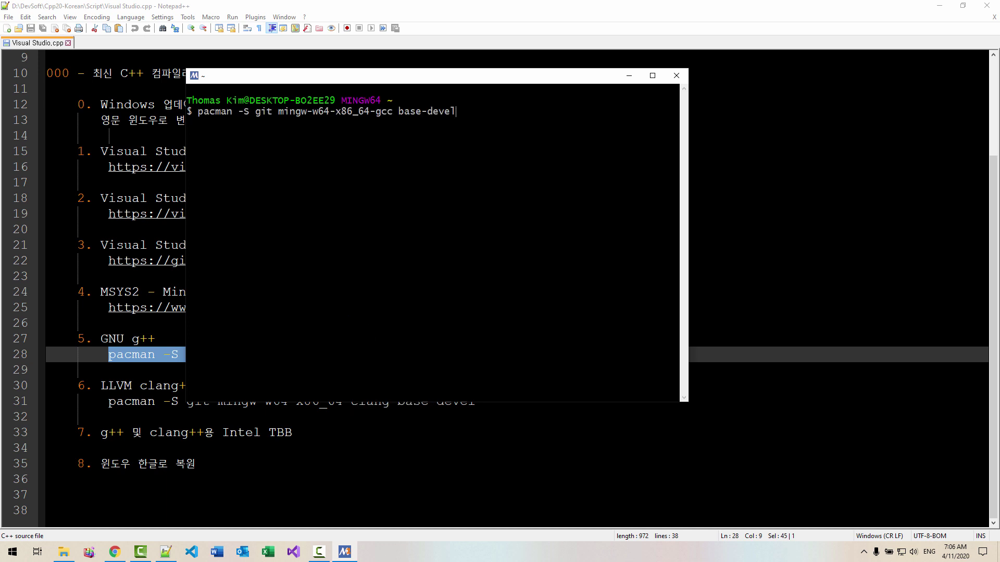
Run the pasted pacman command, accept the default selection of all base-devel members and proceed with the installation
key("Return")
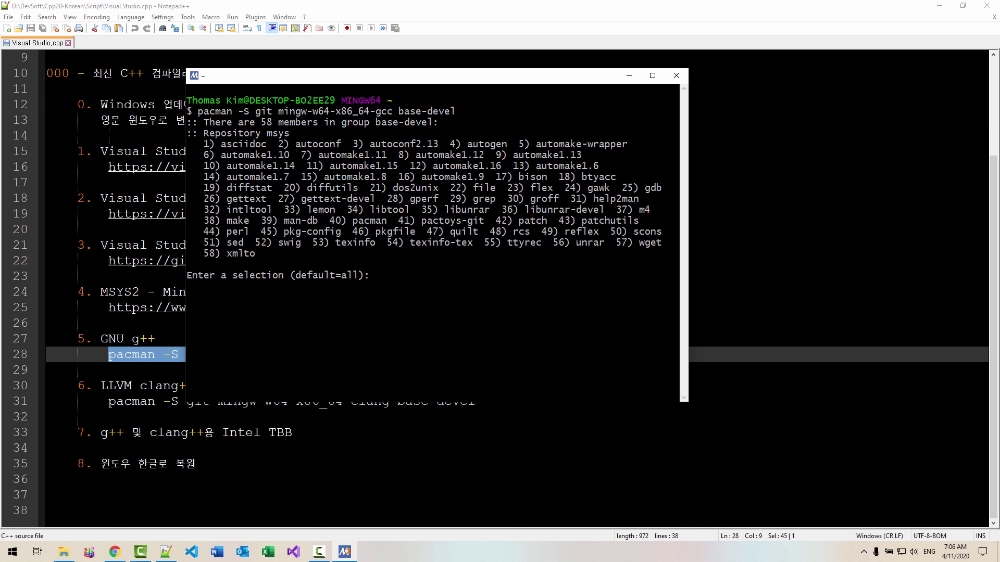
key("Return")
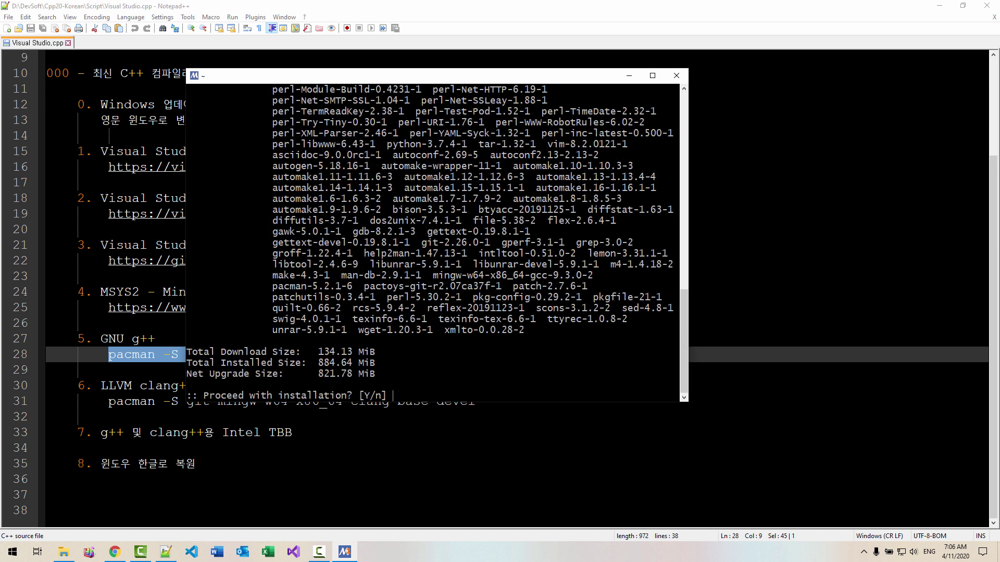
key("Return")
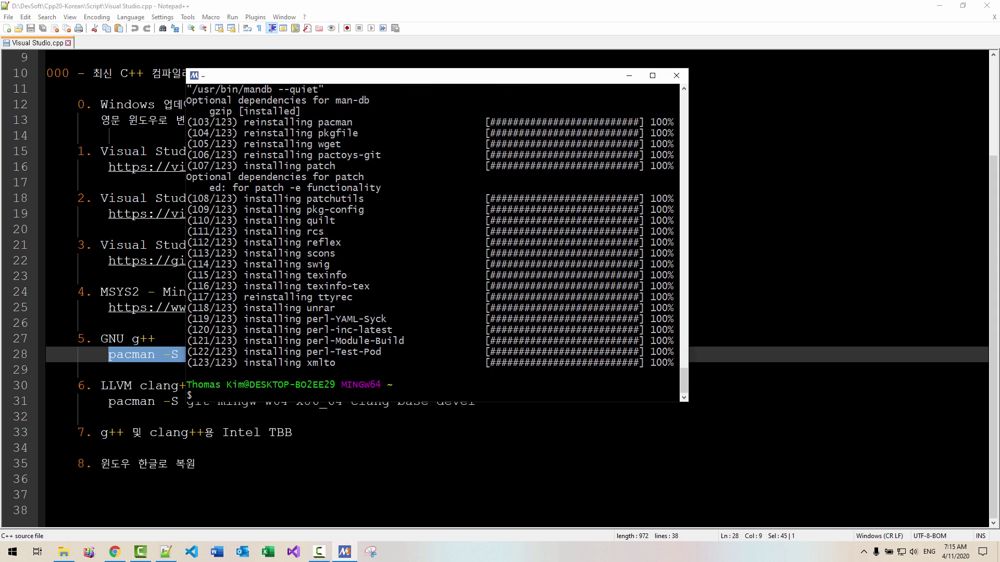
Check the installed compiler with g++ --version and move the shell window aside to uncover the notes
type("g++ --version")
key("Return")
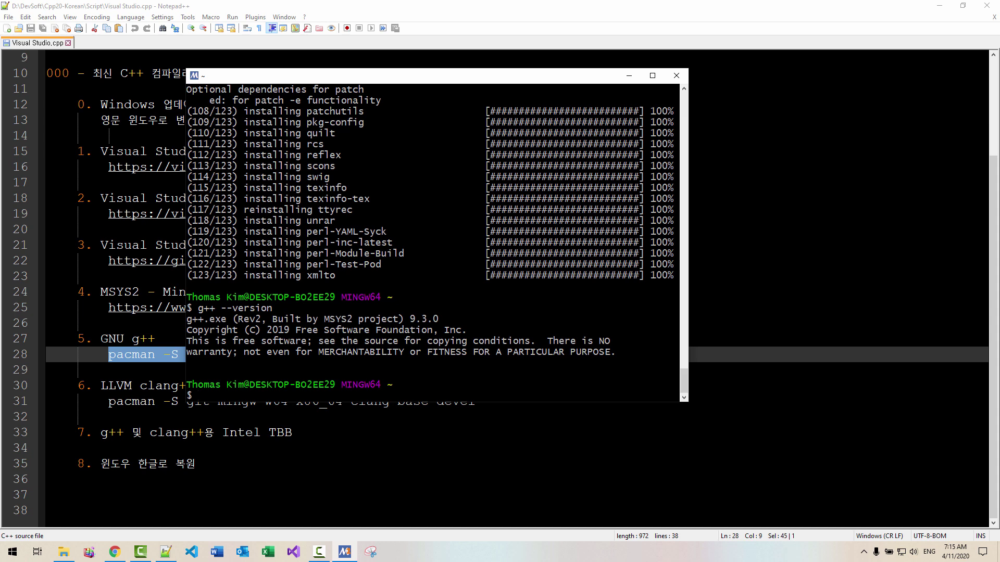
left_click_drag(400, 76, 582, 46)
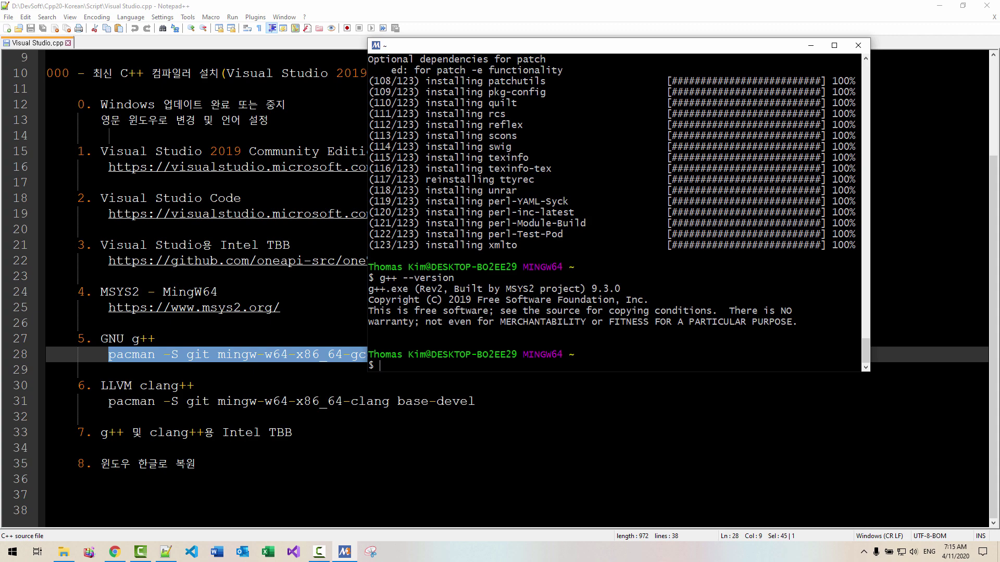
Search the web for clang for windows in a new browser tab and open the LLVM Download Page through Clang's Getting Started page
left_click(115, 553)
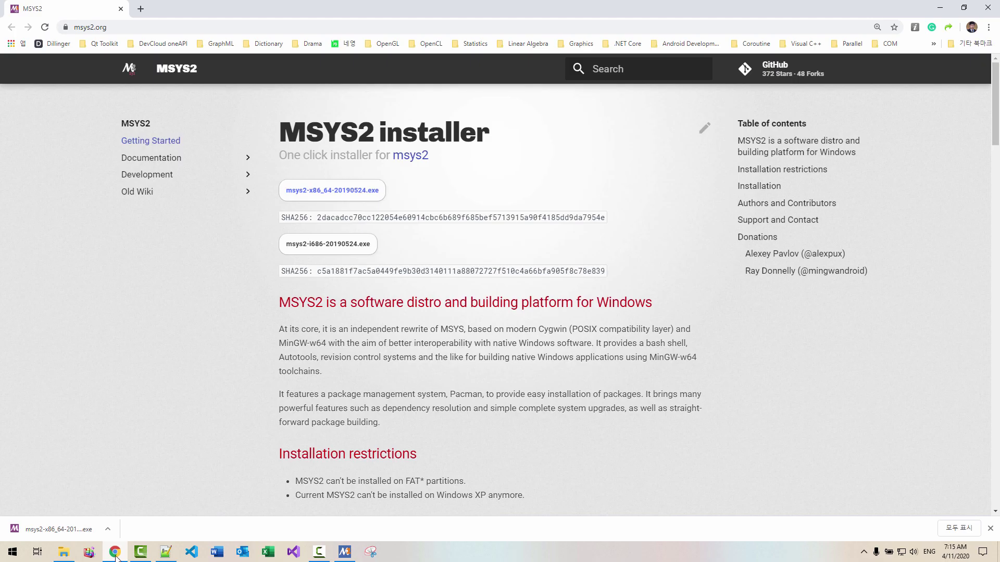
left_click(140, 9)
type("clang")
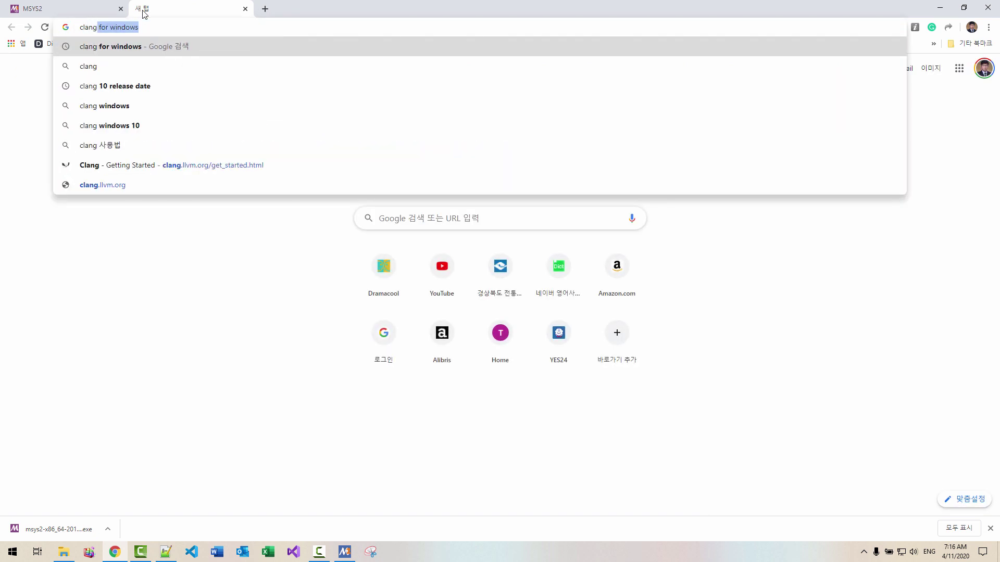
key("Return")
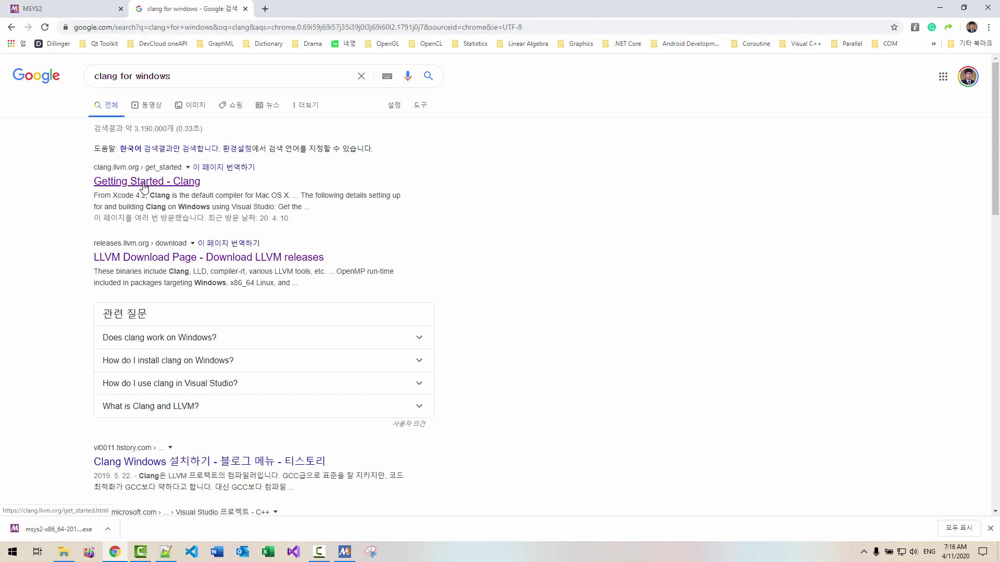
left_click(144, 186)
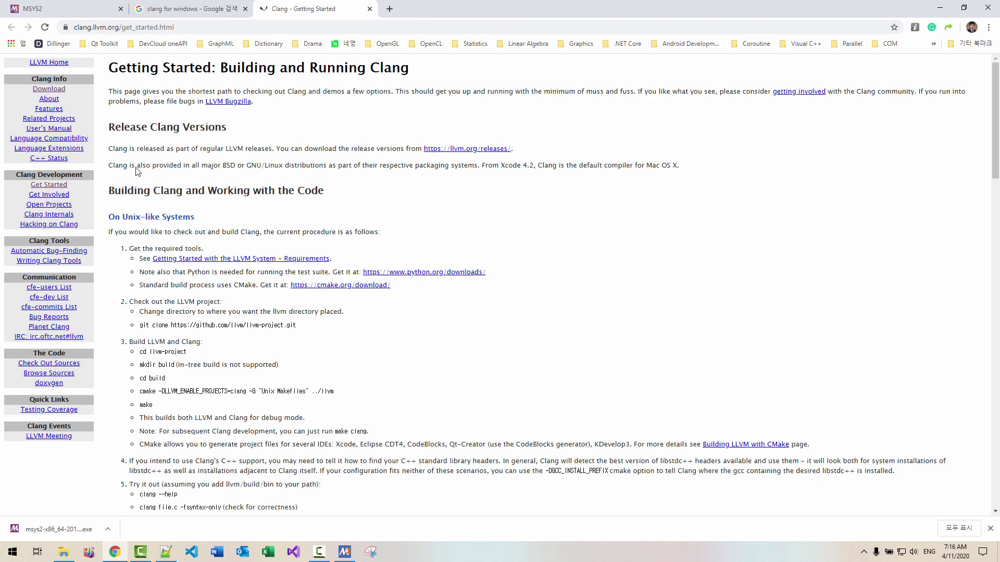
left_click(59, 90)
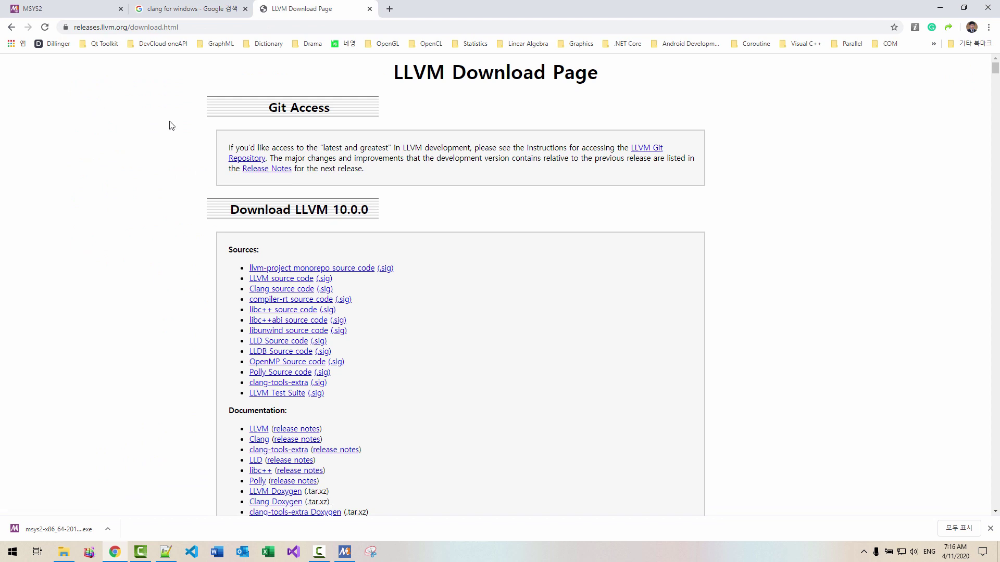
Examine the Pre-Built Binaries list of the LLVM 10.0.0 release on the download page
left_click_drag(349, 209, 334, 210)
scroll(379, 221, "down", 1)
scroll(379, 221, "down", 5)
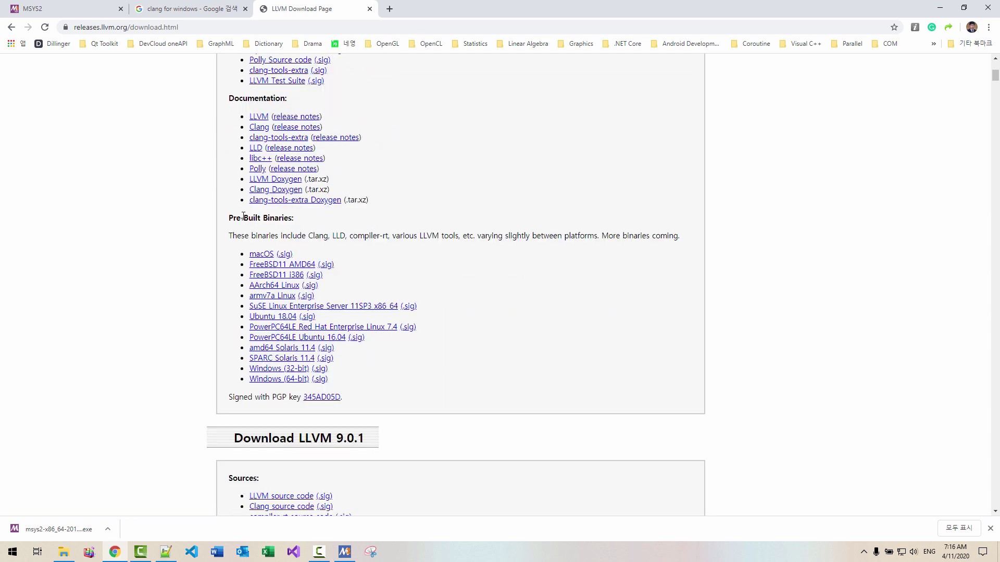
left_click_drag(246, 214, 304, 219)
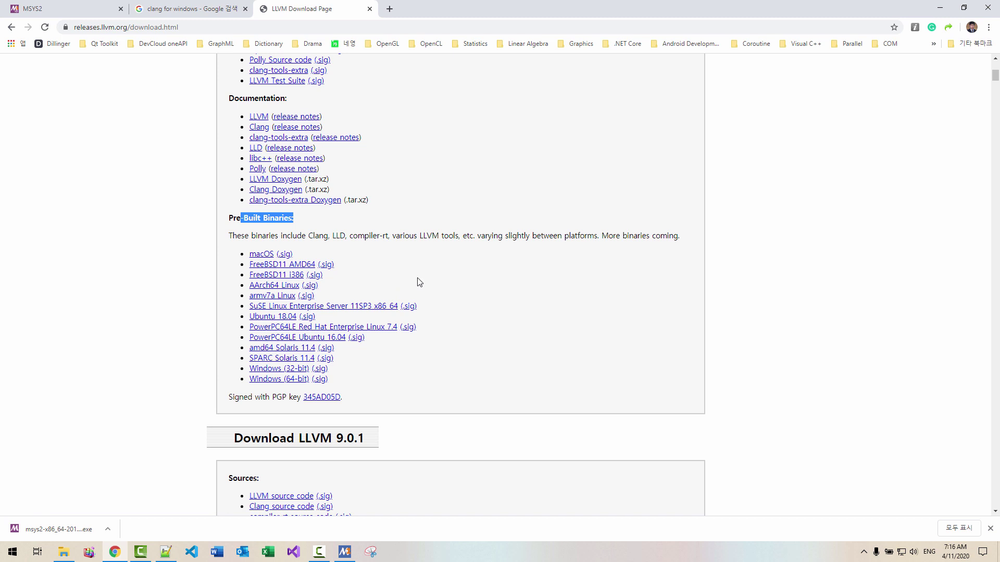
Switch from the browser back to the Notepad++ notes and highlight the LLVM clang++ heading of item 6
key("alt+Tab")
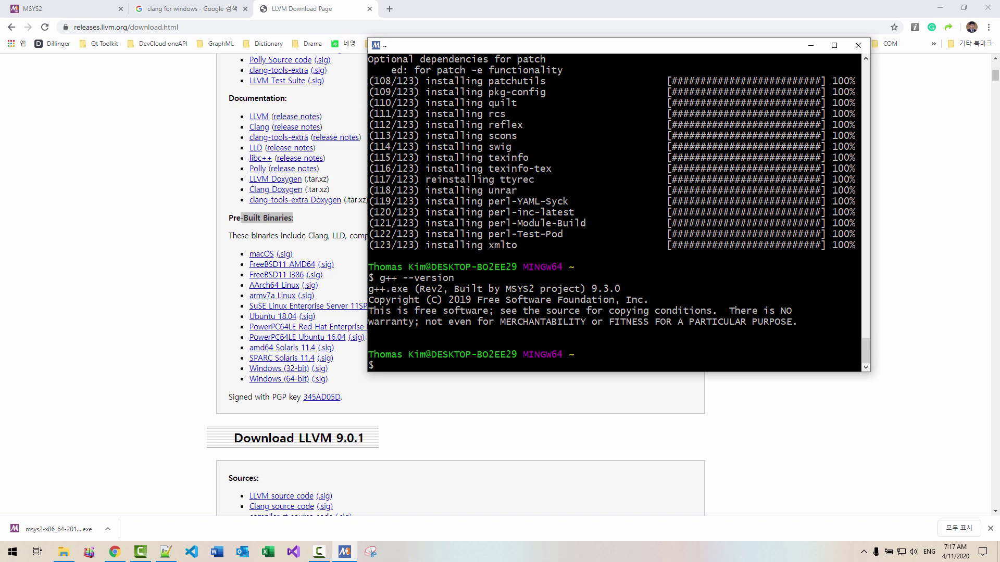
left_click(166, 552)
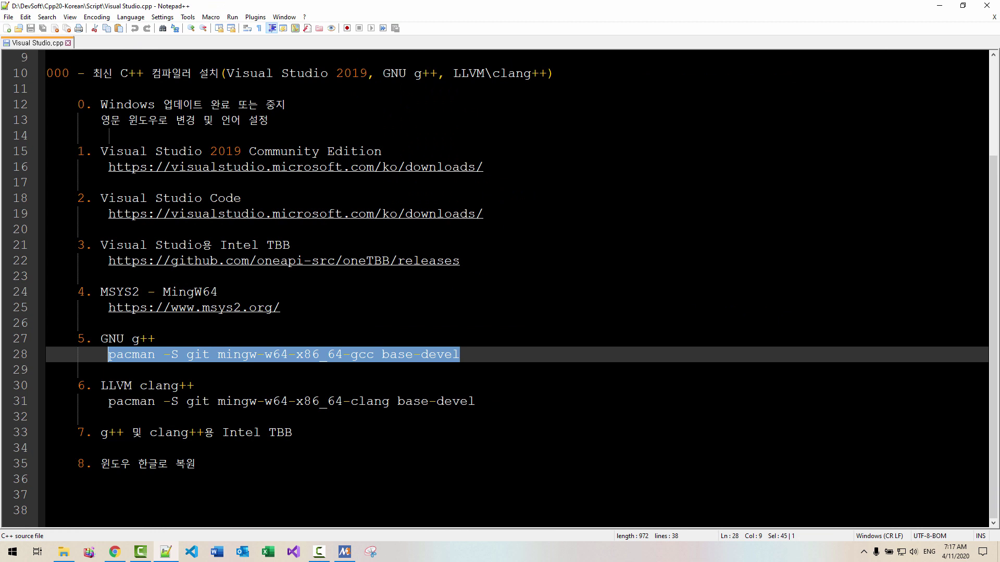
left_click_drag(101, 385, 206, 390)
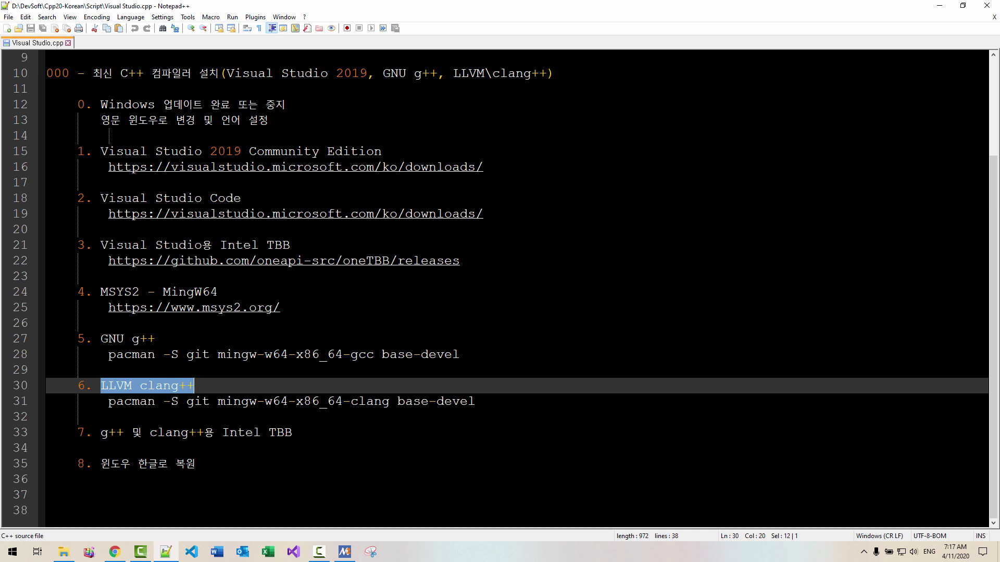
Search the package repositories for tbb in the MinGW64 shell with pacman -Ss tbb
left_click(346, 554)
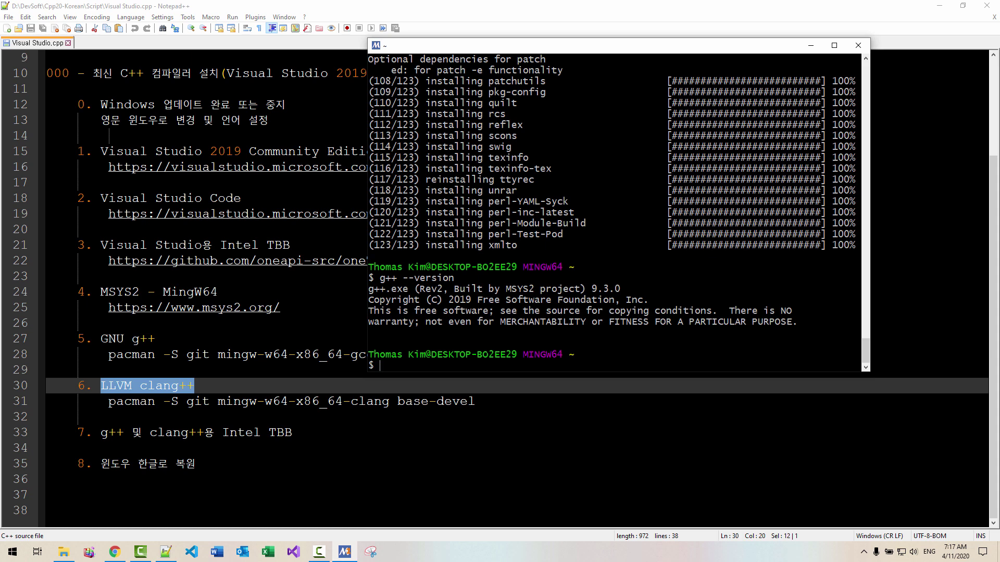
type("pacman -Ss tbb")
key("Return")
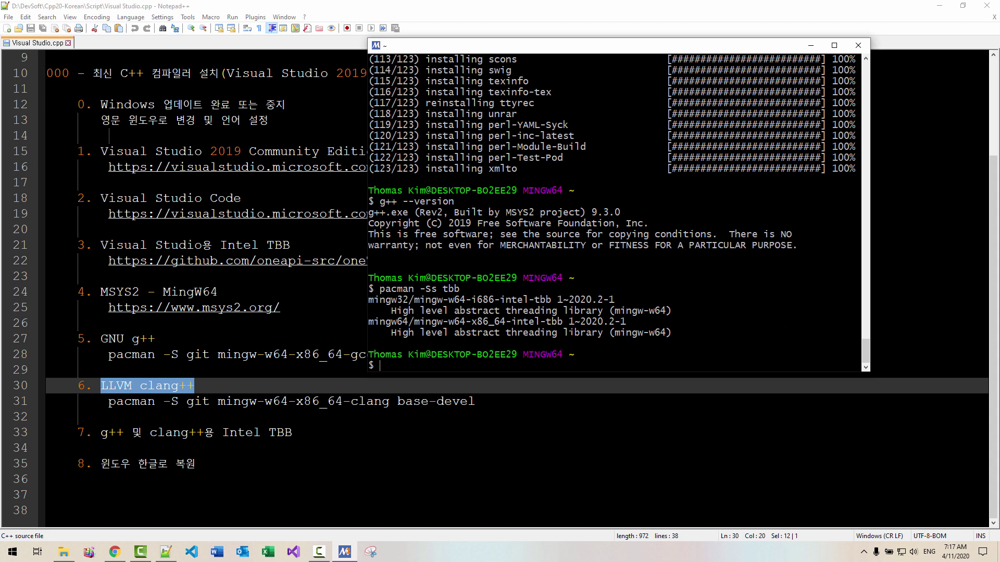
Copy the package name mingw64/mingw-w64-x86_64-intel-tbb from the shell and paste it on a new line under item 7 of the notes
left_click_drag(569, 321, 385, 322)
right_click(374, 324)
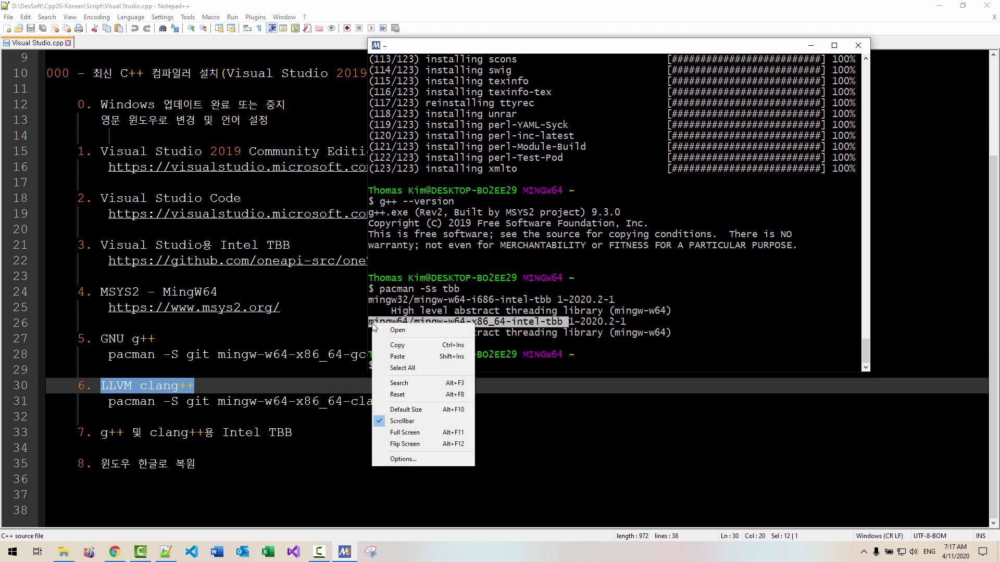
left_click(398, 346)
left_click(349, 436)
key("Return")
key("Return")
key("Tab")
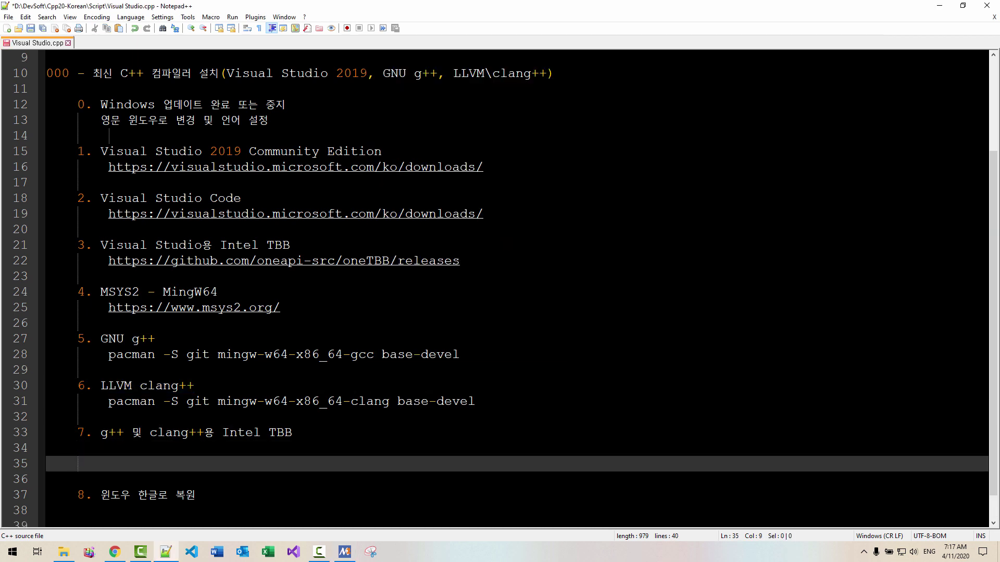
key("Up")
right_click(347, 216)
left_click(364, 246)
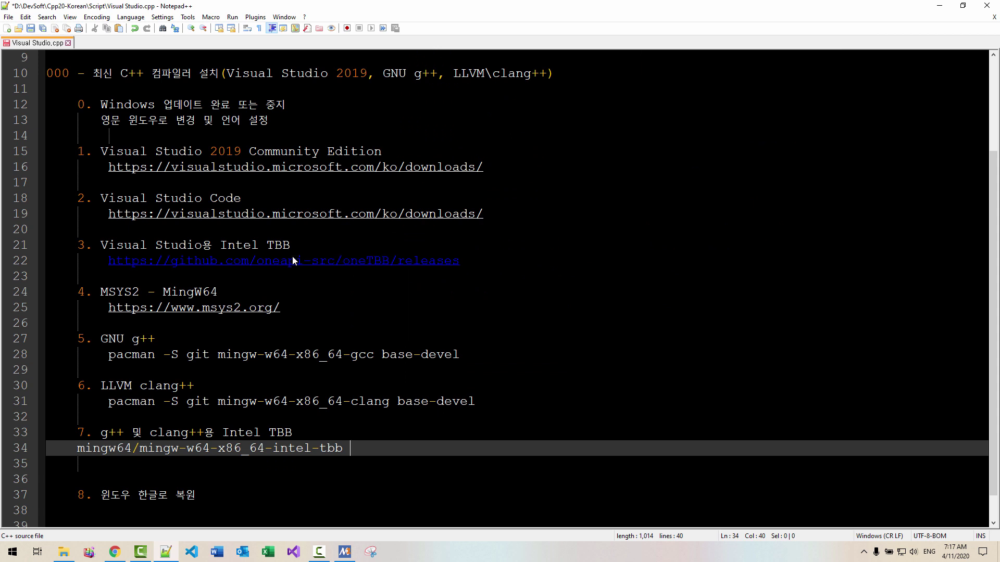
Prefix the Intel TBB package name in the notes with pacman -S and insert a blank line below the item 7 heading
key("Home")
type("pacm")
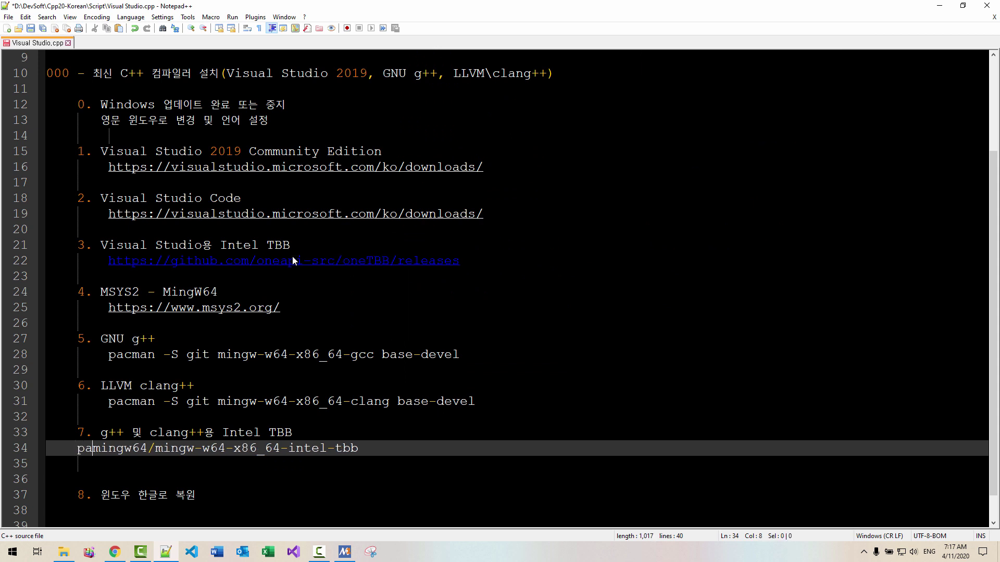
type("an -")
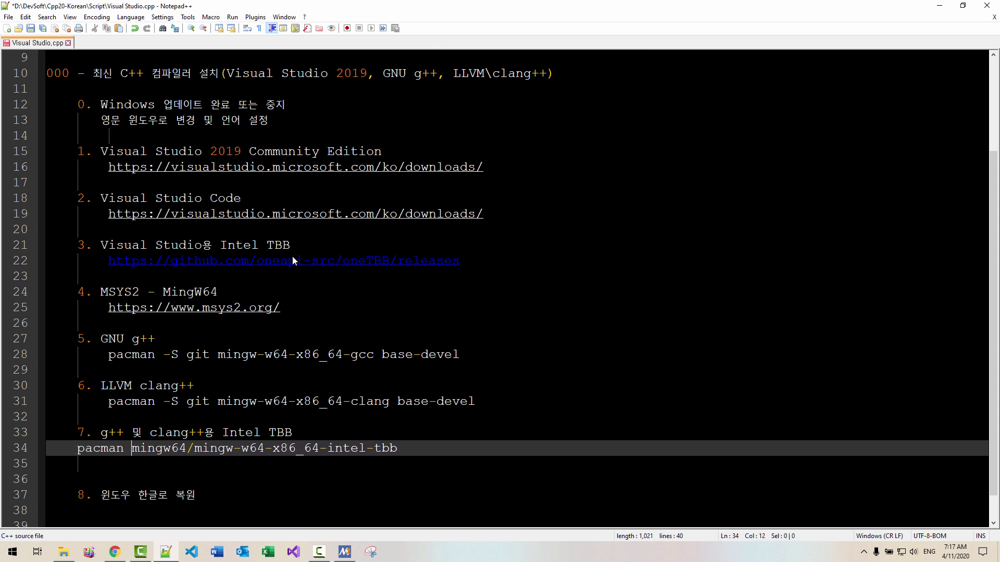
type("S")
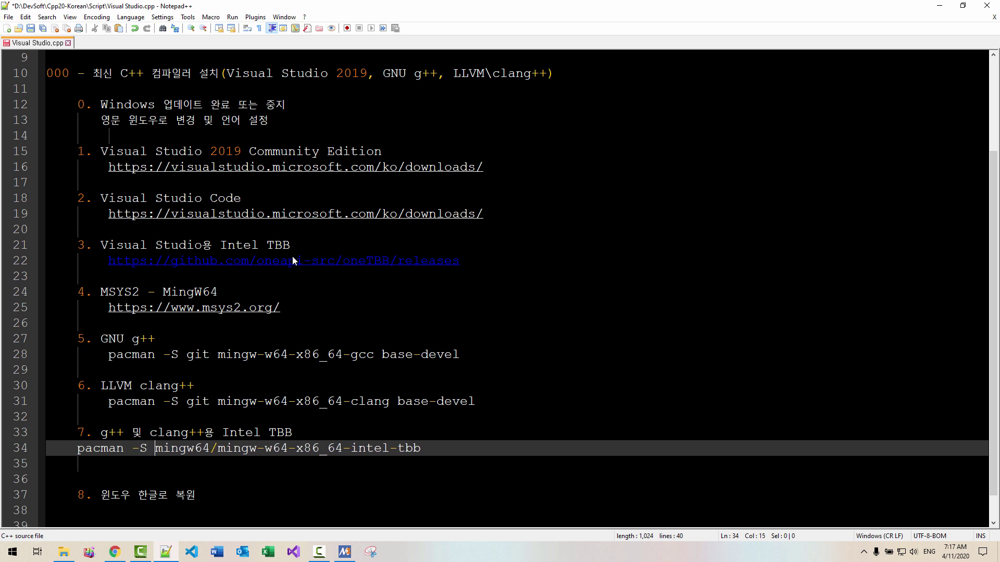
key("Up")
key("End")
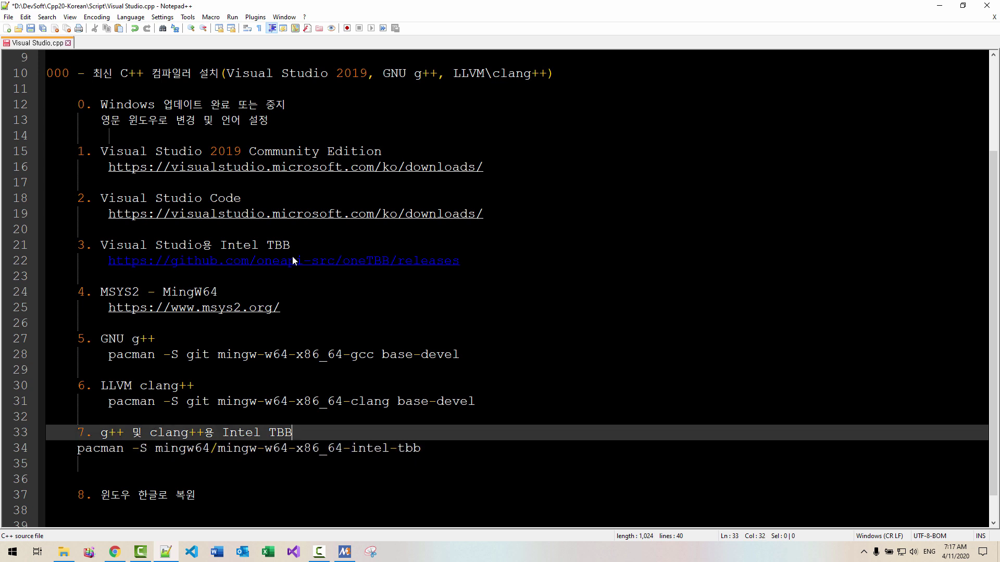
key("Return")
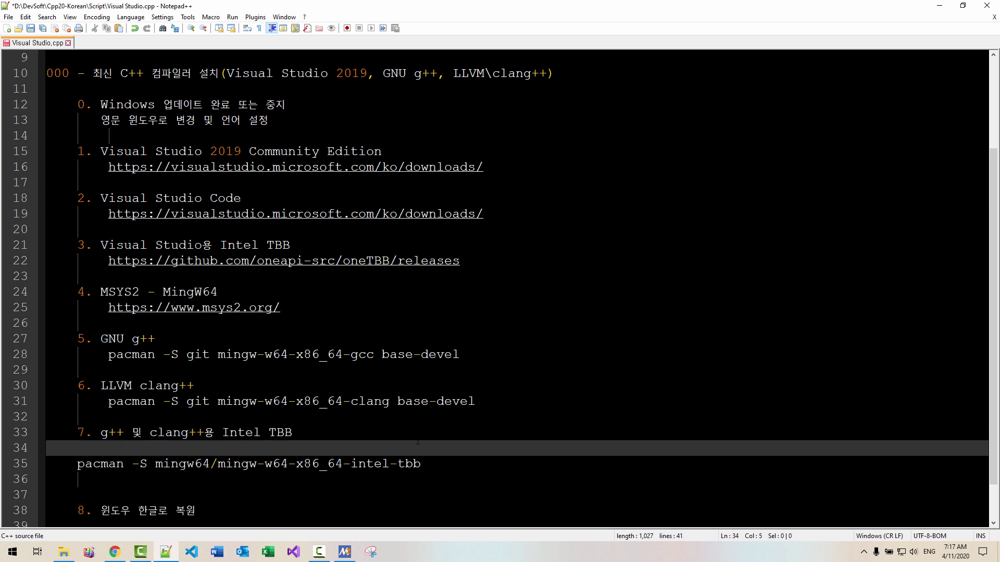
Copy the command pacman -S mingw64/mingw-w64-x86_64-intel-tbb from the notes and paste it into the MinGW64 shell
mouse_move(426, 464)
left_mouse_down()
mouse_move(52, 464)
mouse_move(424, 466)
left_mouse_up()
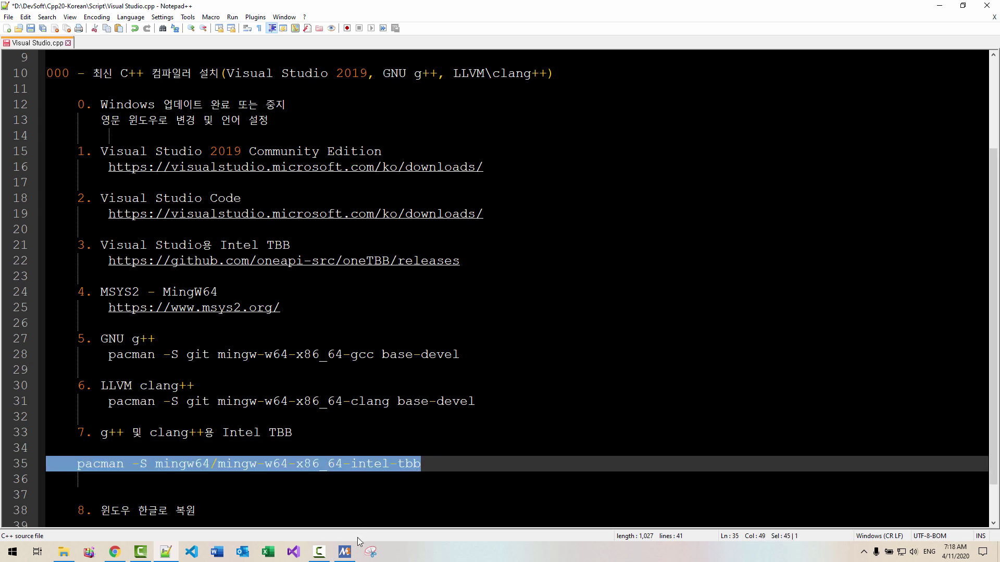
left_click(345, 552)
right_click(505, 336)
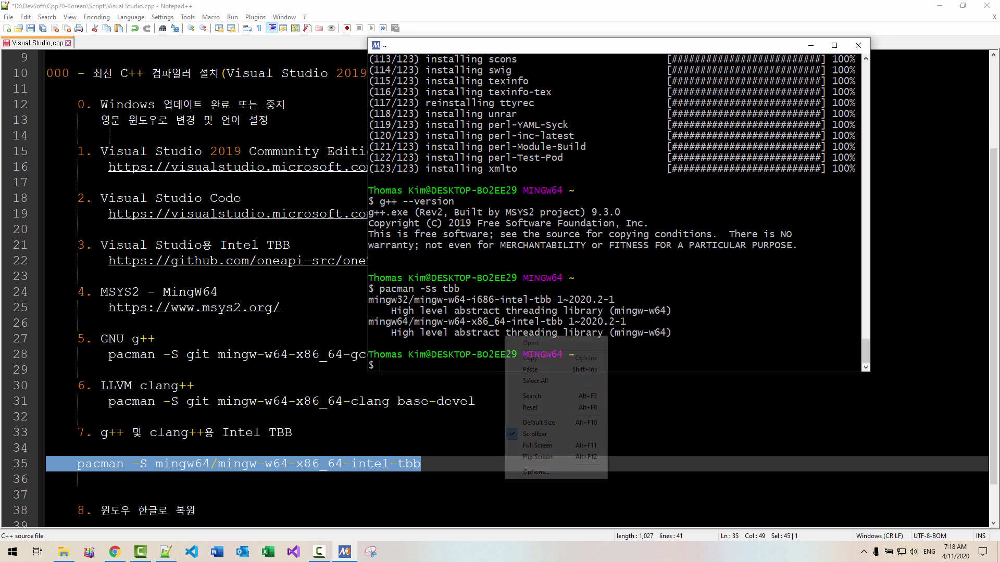
left_click(530, 369)
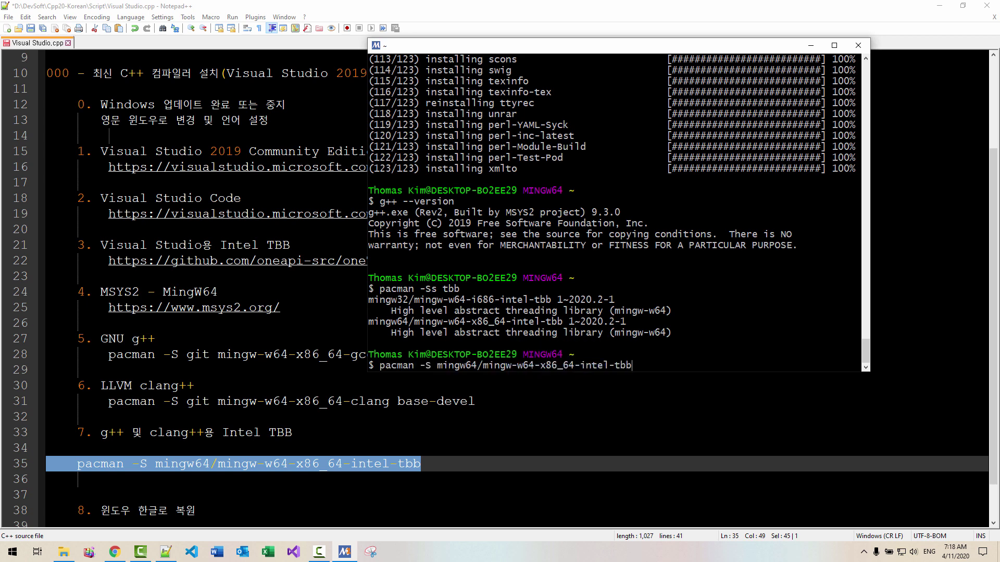
Run the pasted Intel TBB install command, accept the installation and exit the shell
key("Return")
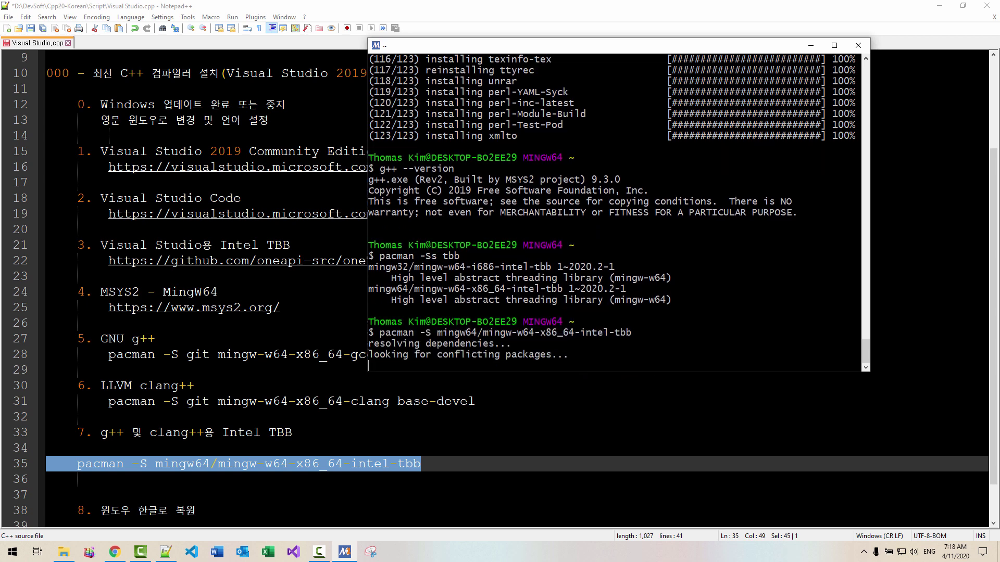
key("Return")
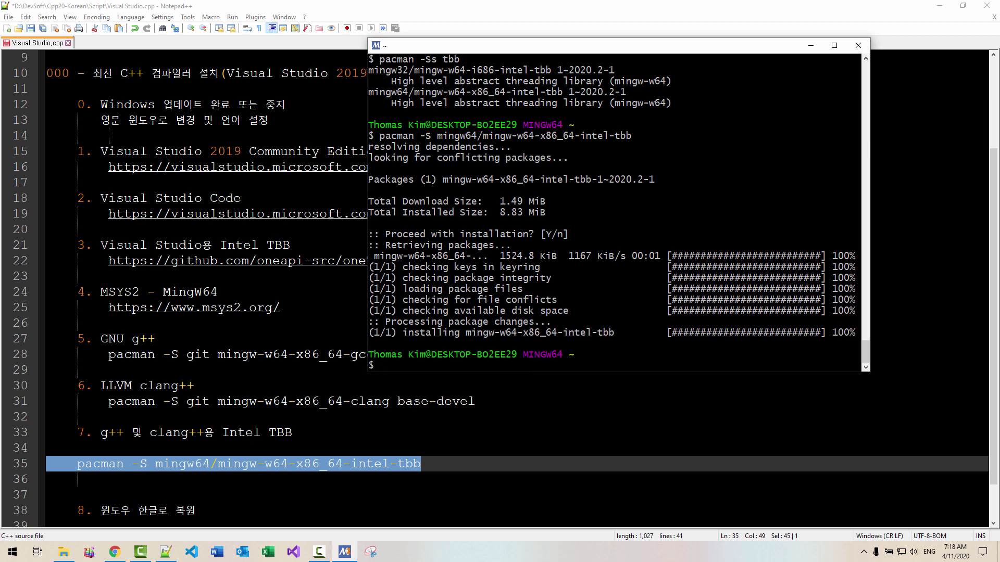
type("exit")
key("Return")
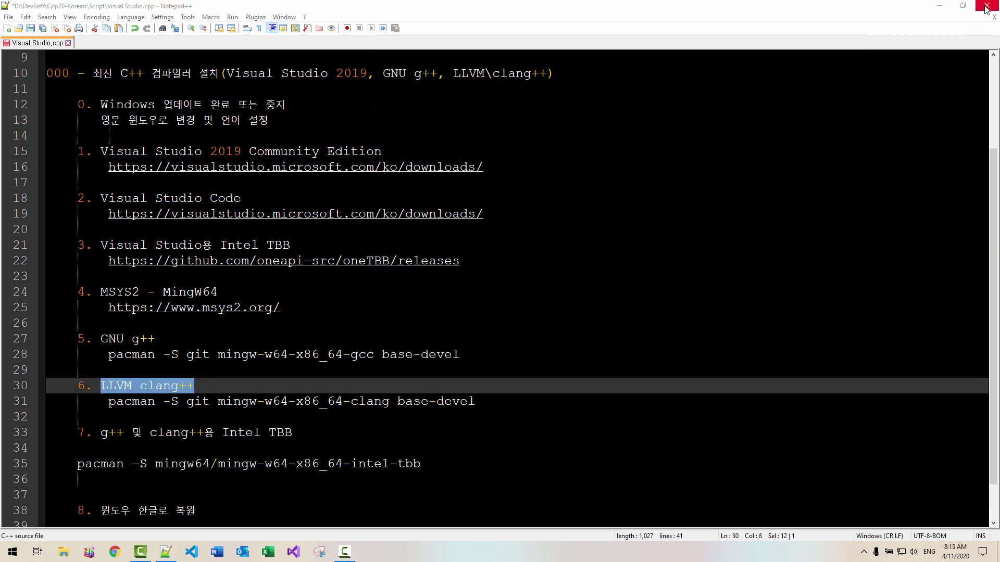
Close the notes, find Control Panel through Windows search and open the Region settings under Clock and Region
left_click(985, 7)
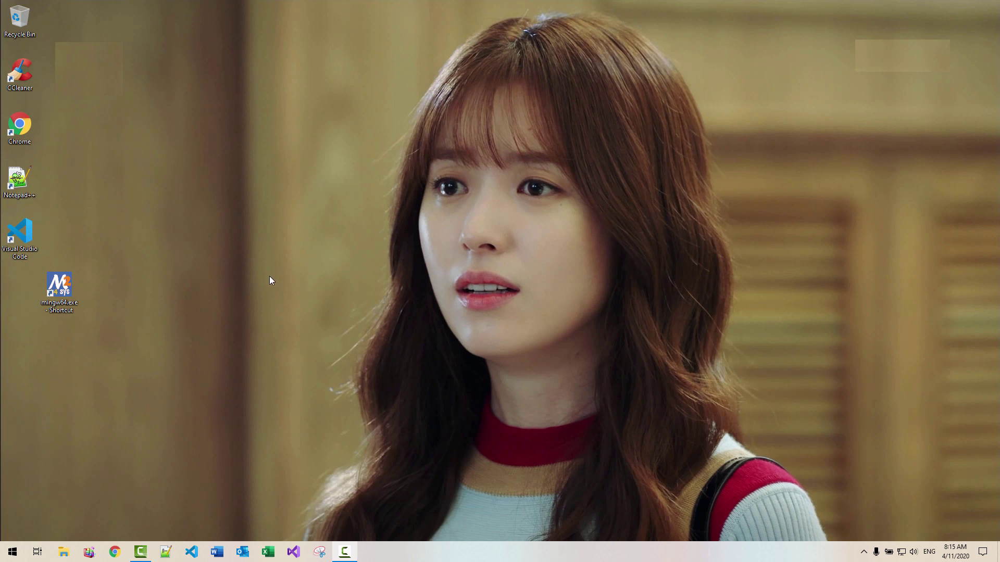
right_click(17, 551)
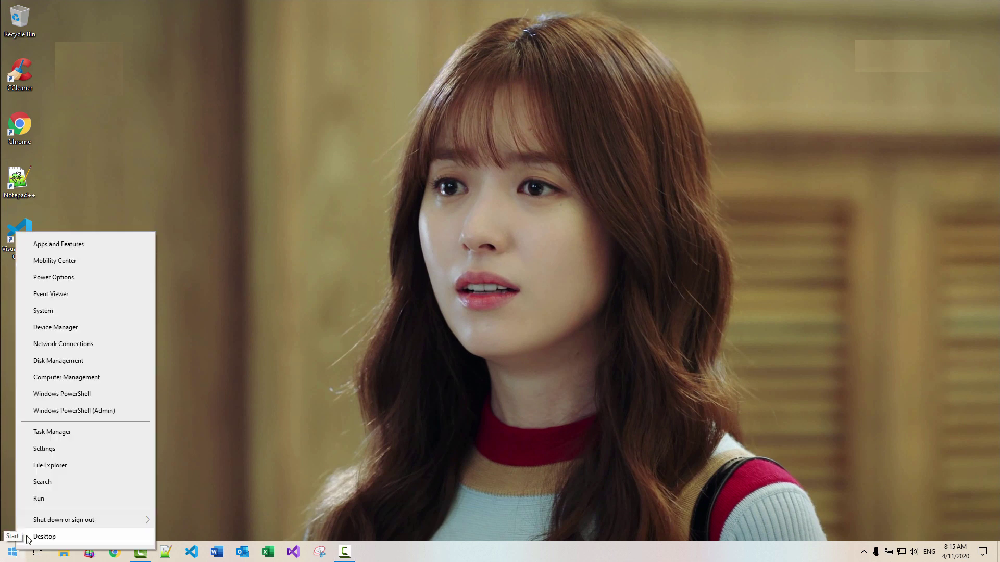
left_click(51, 484)
type("c")
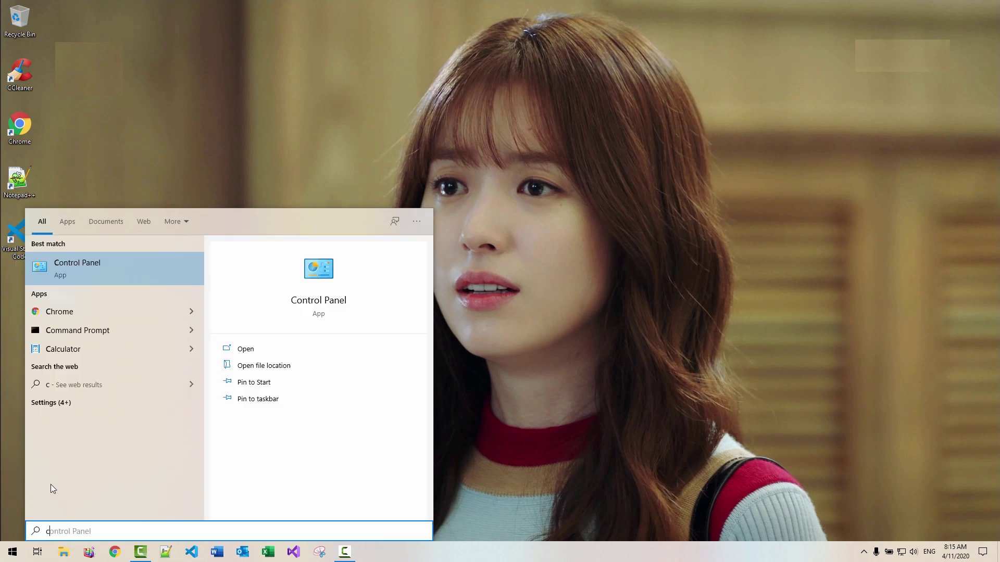
type("ontrol")
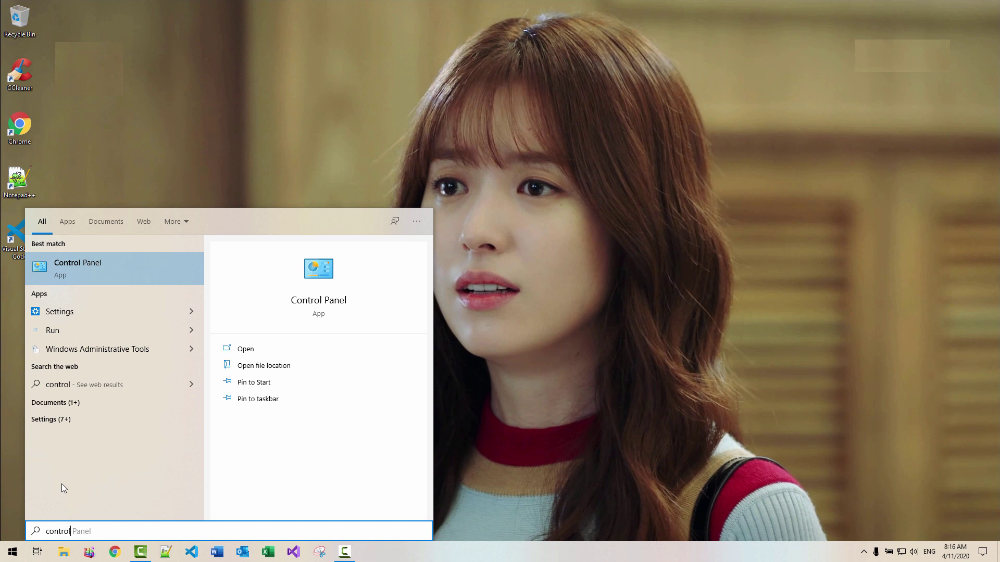
left_click(95, 270)
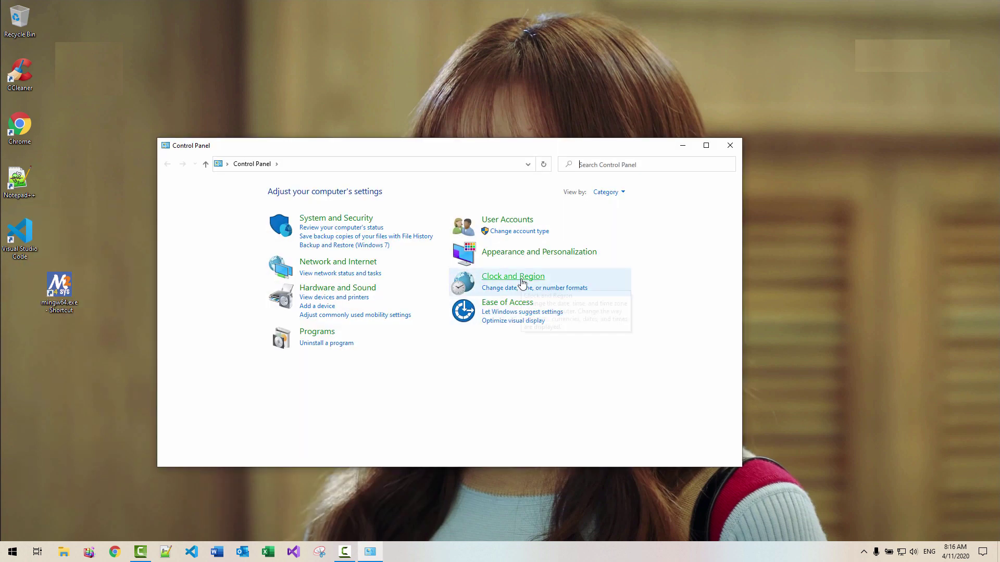
left_click(523, 282)
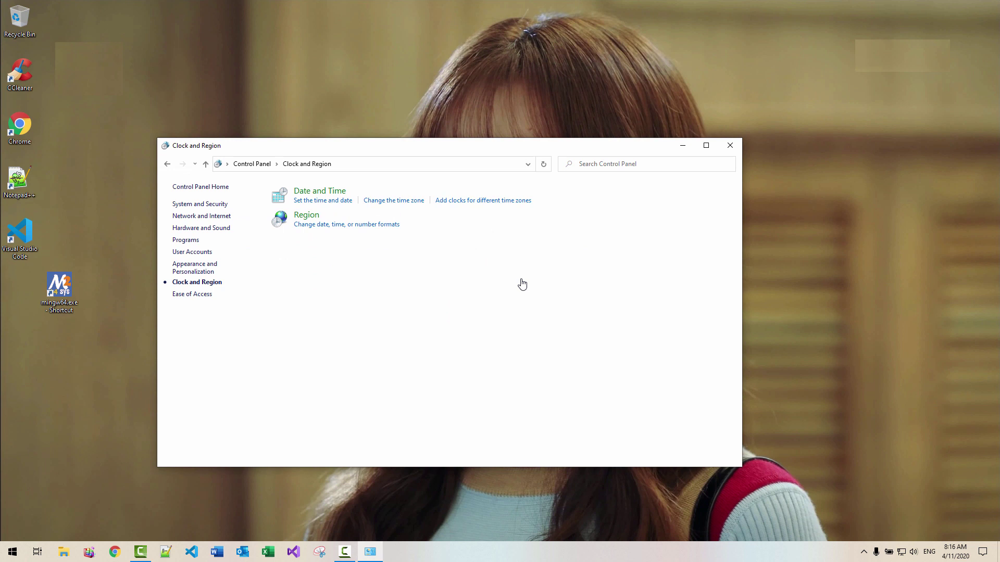
left_click(307, 216)
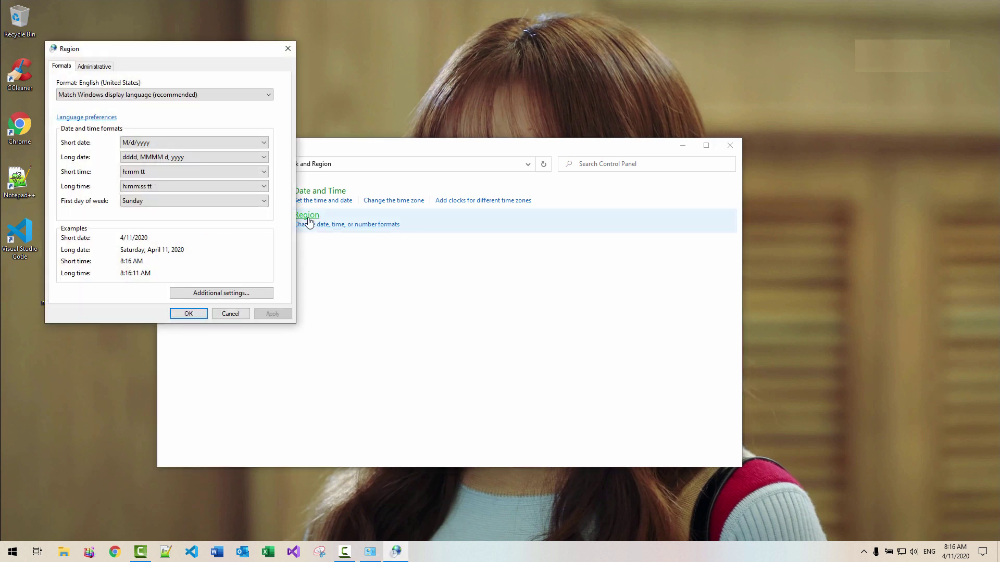
Change the system locale for non-Unicode programs to Korean (Korea)
left_click(100, 72)
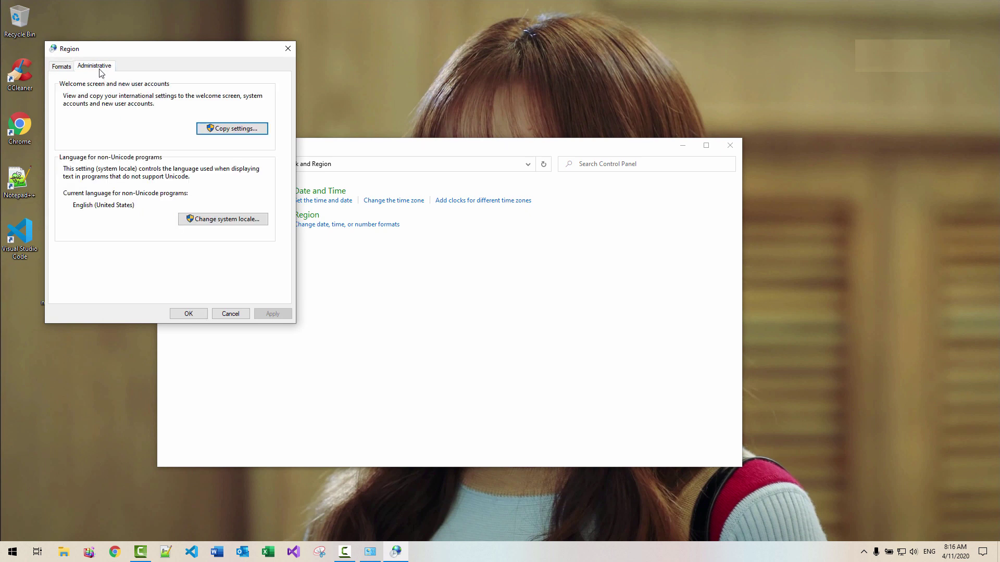
left_click(219, 221)
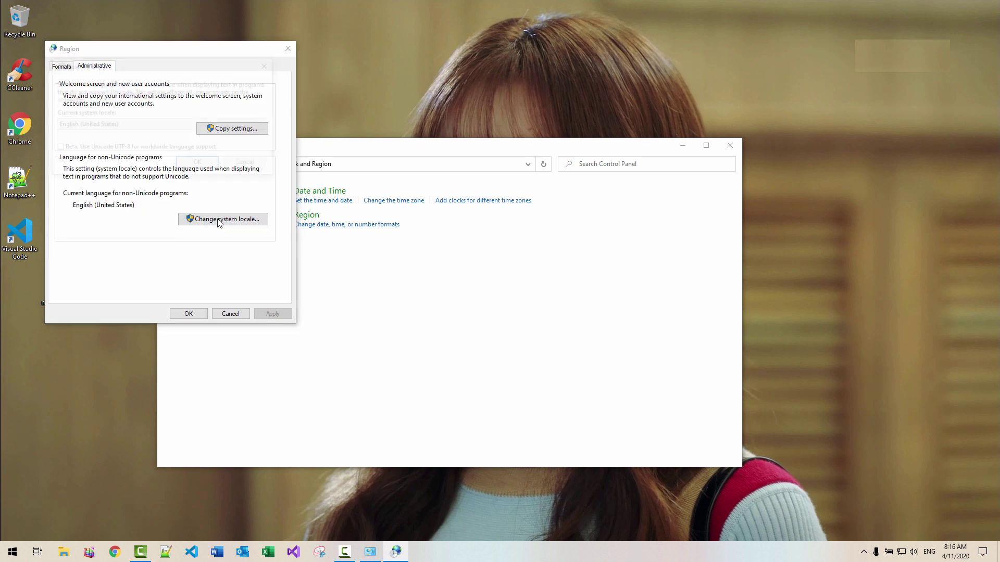
left_click(266, 124)
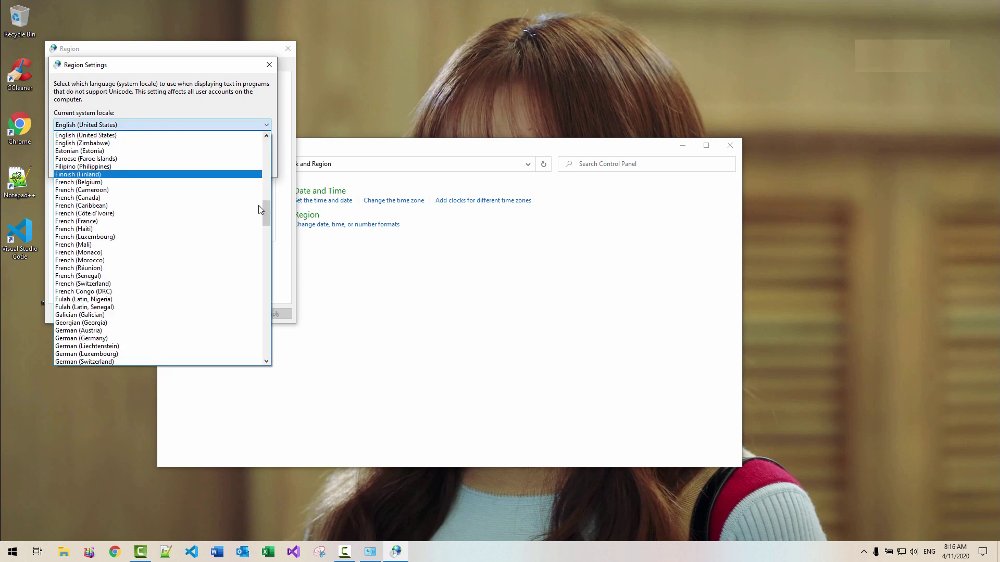
left_click_drag(267, 223, 264, 258)
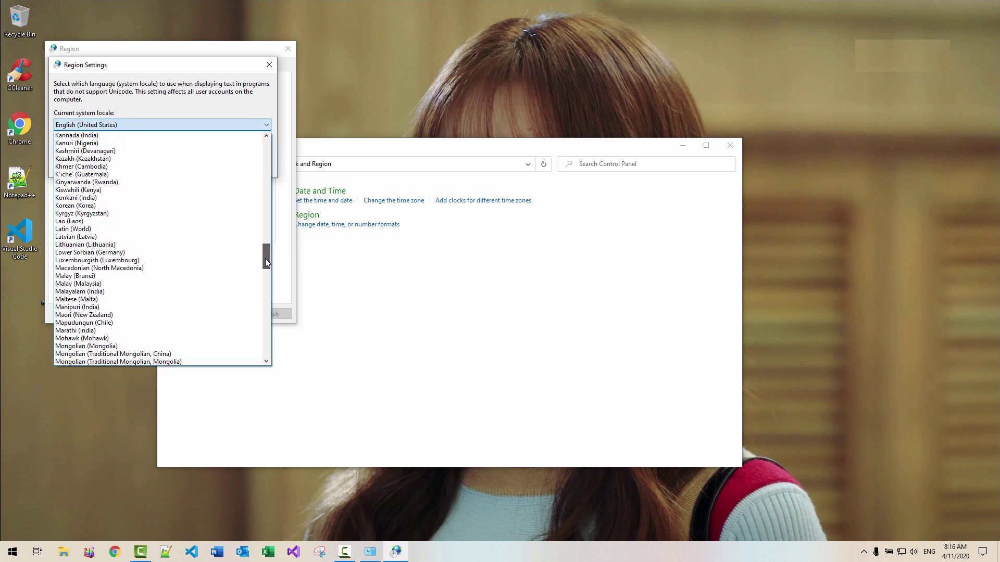
left_click(102, 207)
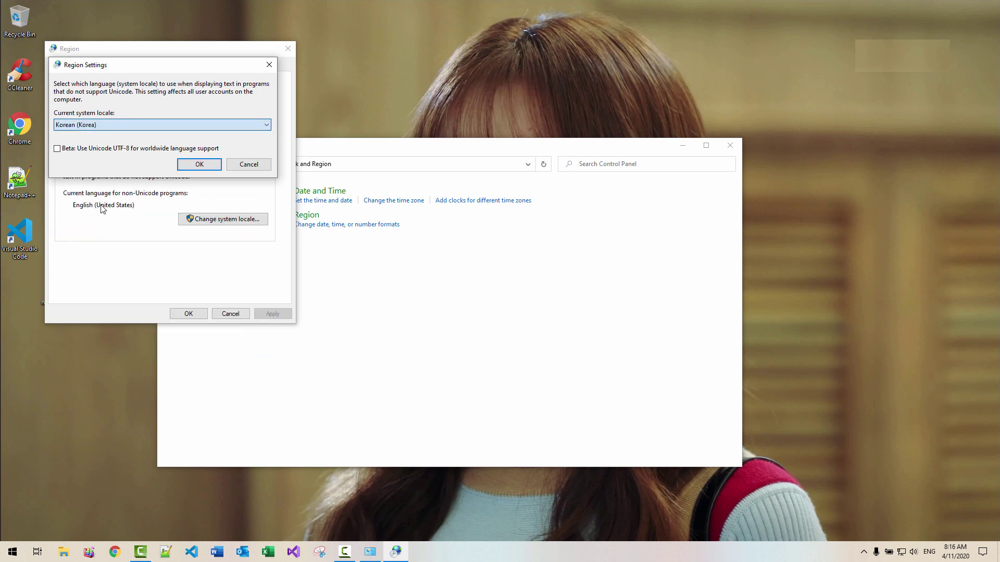
left_click(202, 167)
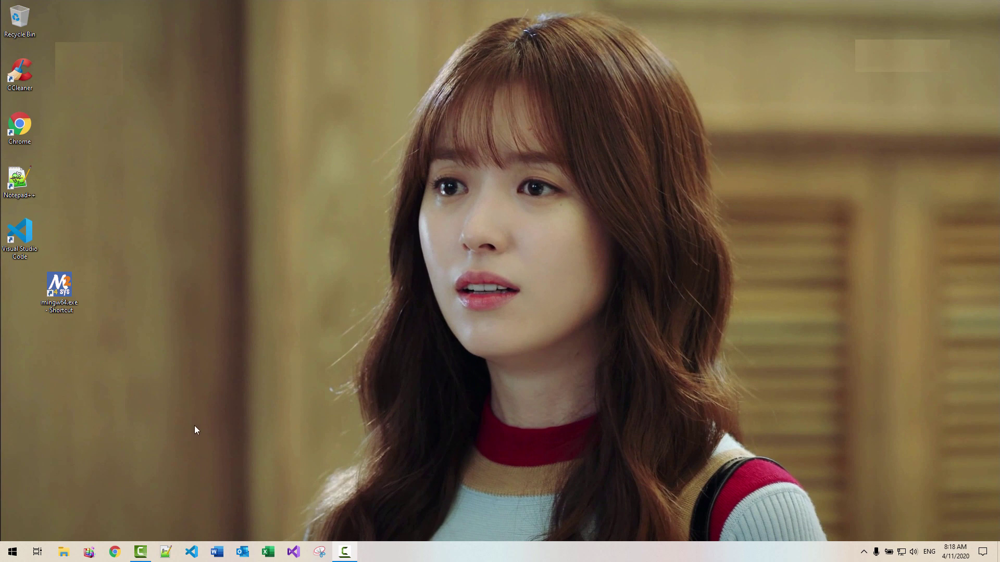
Find the Windows Language settings through search and move 한국어 to the first place in the preferred languages
right_click(13, 550)
left_click(45, 486)
type("language")
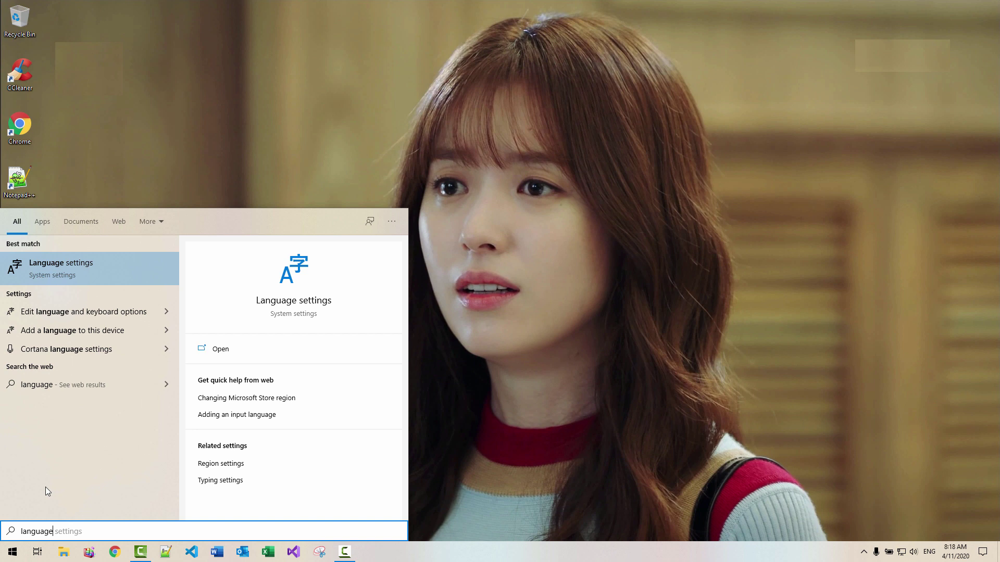
left_click(82, 270)
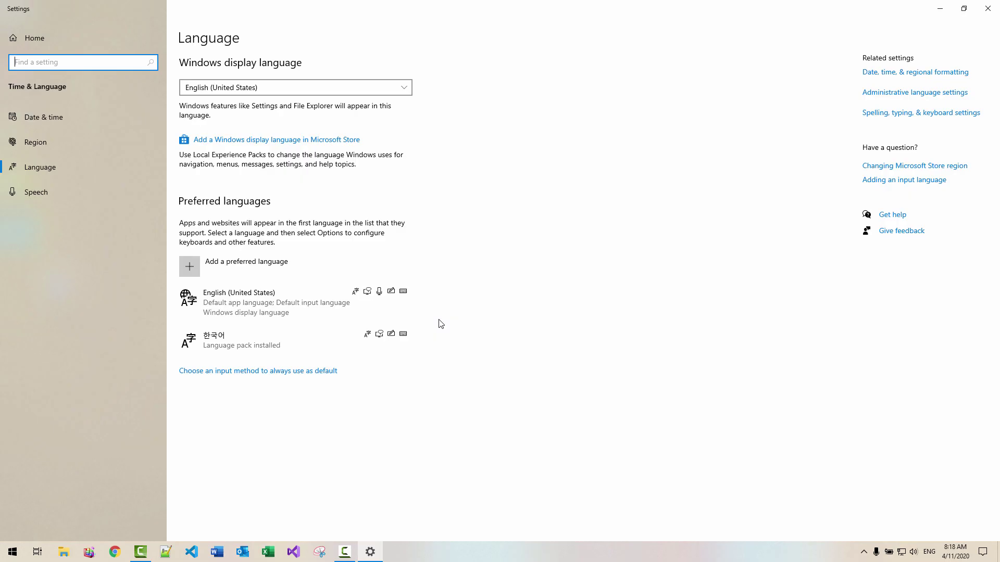
left_click(233, 348)
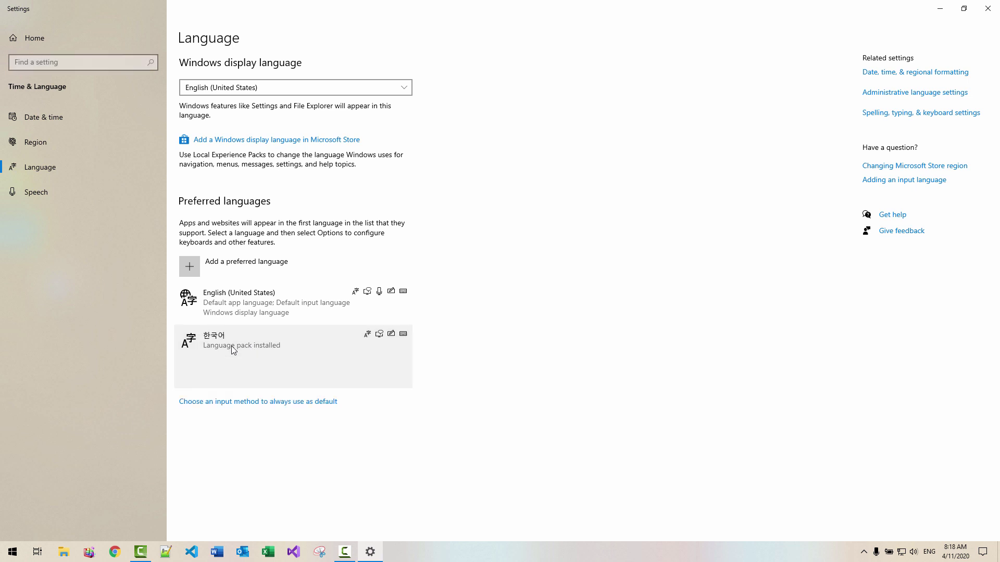
left_click(187, 375)
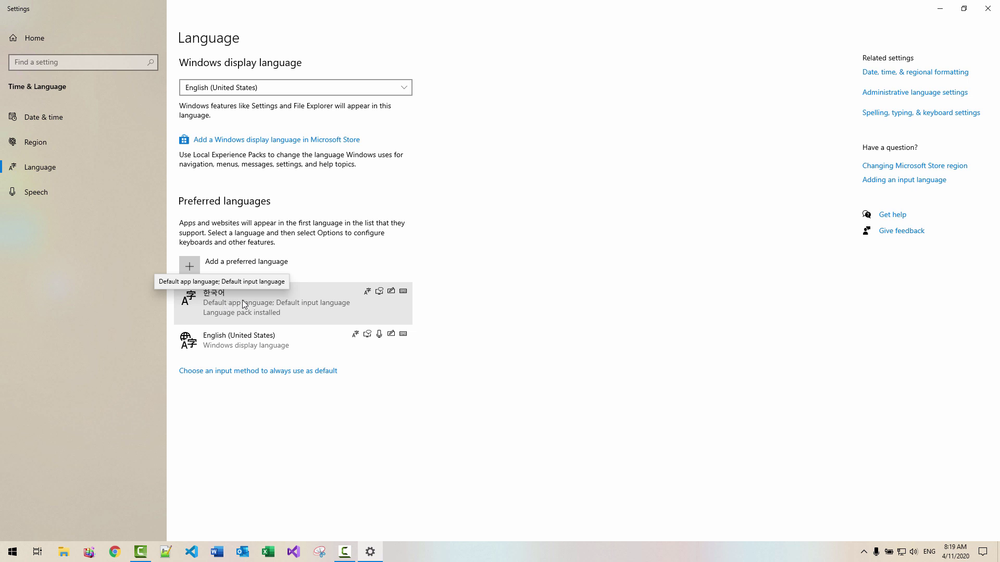
Set the Windows display language to 한국어, postpone the sign-out and close the Settings window
left_click(406, 92)
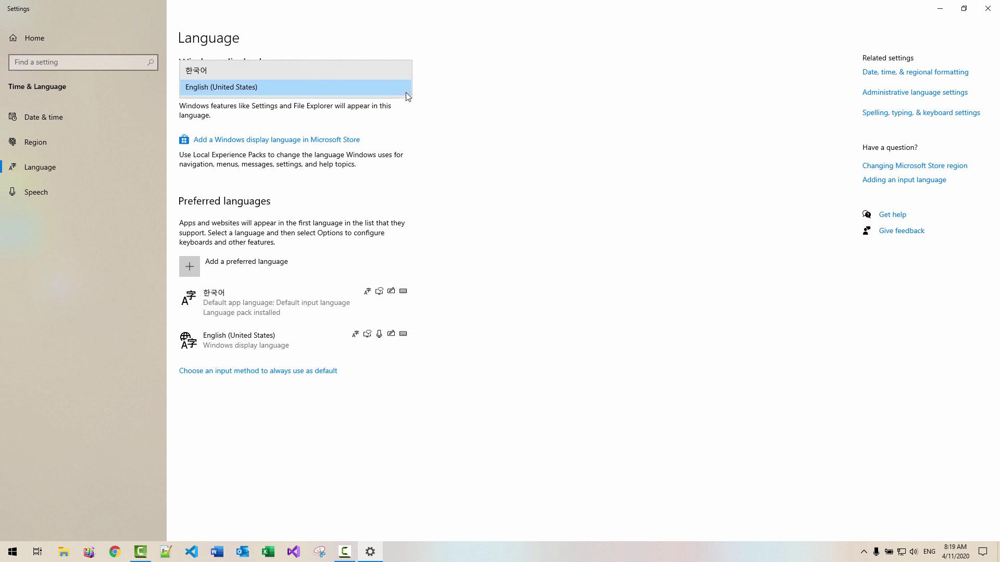
left_click(317, 73)
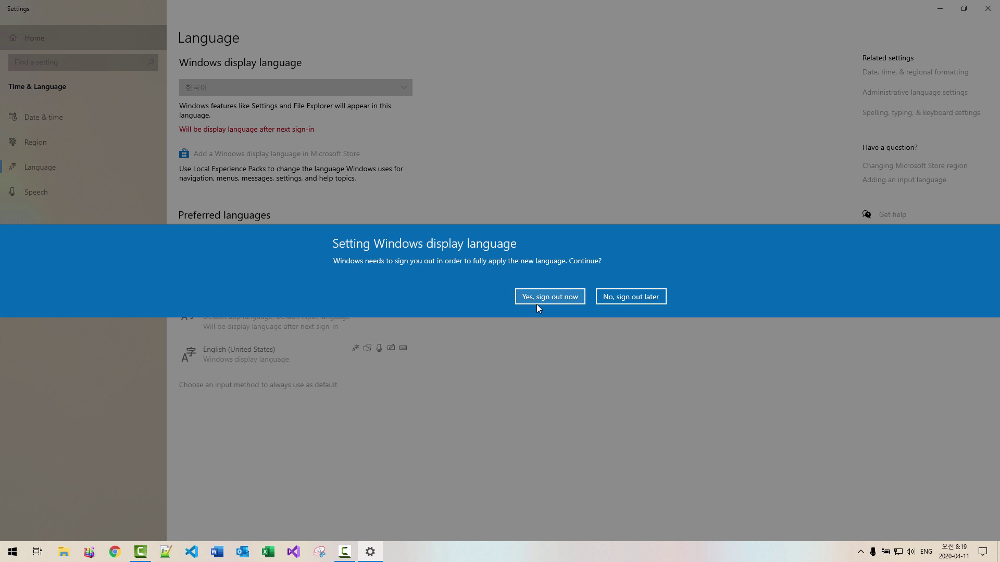
left_click(626, 299)
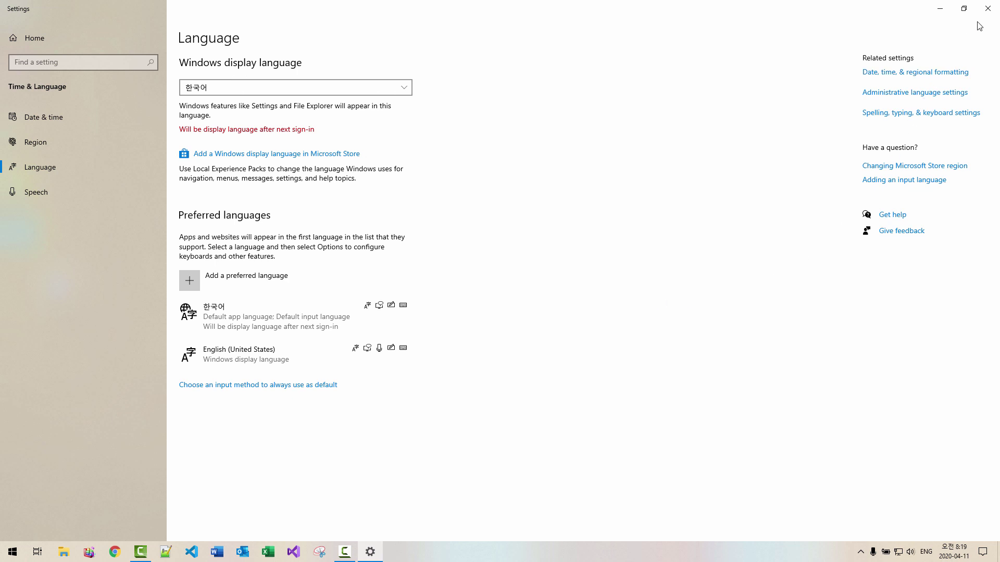
left_click(988, 8)
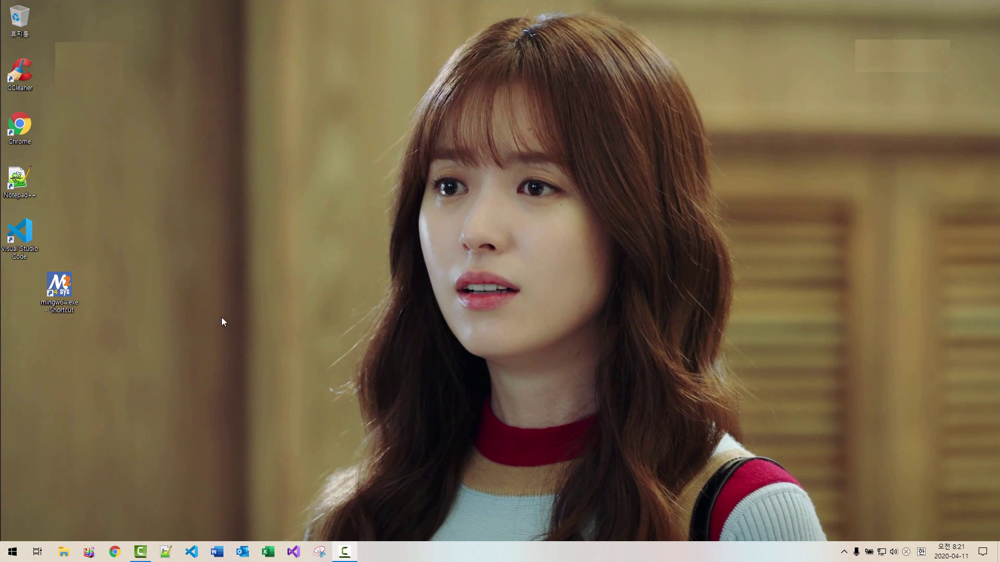
Rename the MSYS2 desktop shortcut to mingw64.exe by removing the "- Shortcut" suffix
right_click(68, 300)
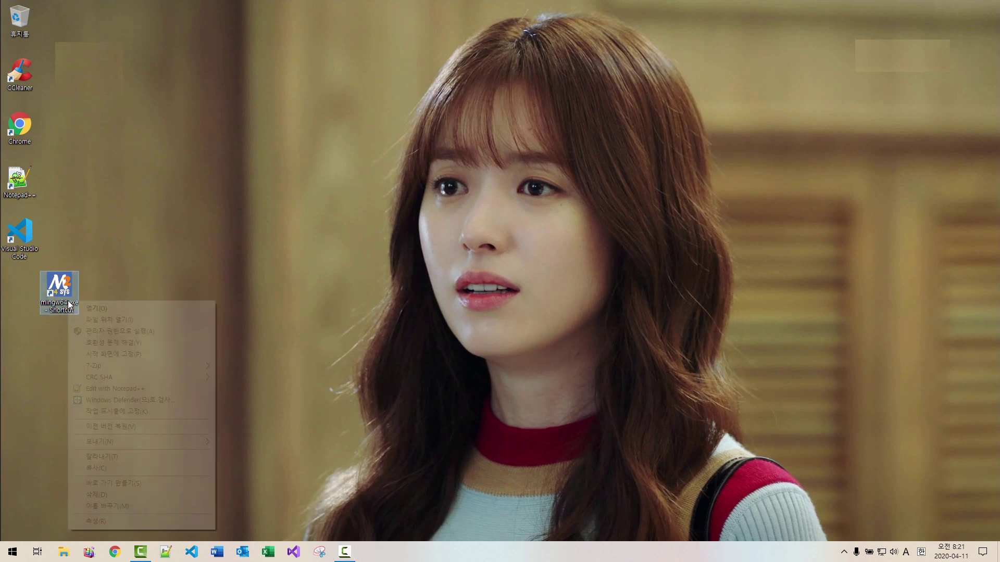
left_click(102, 506)
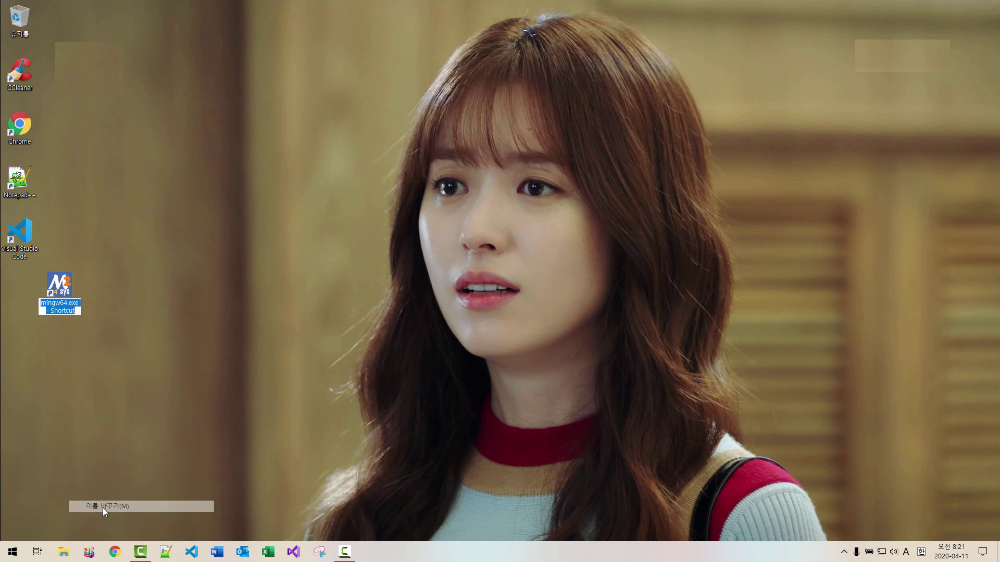
key("End")
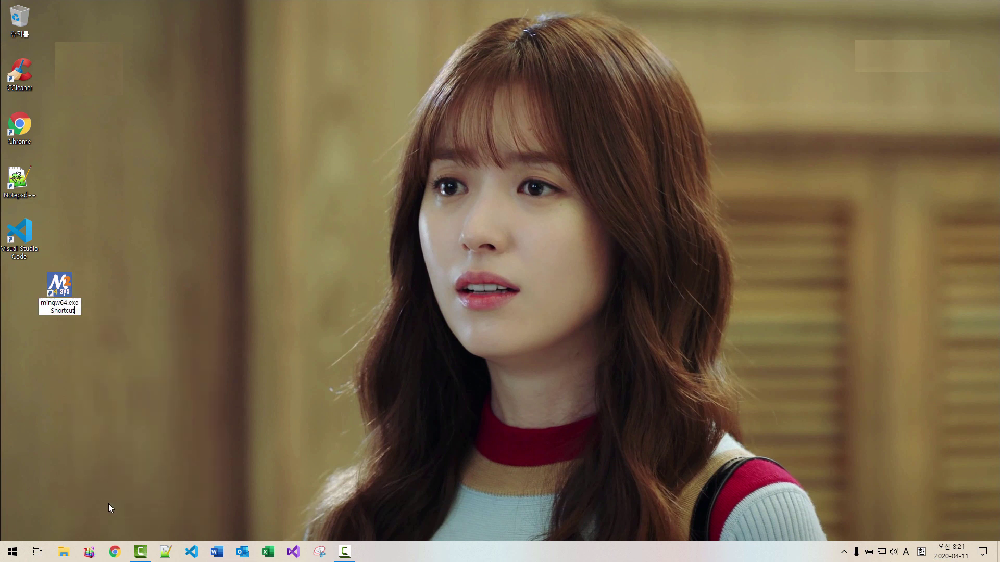
key("BackSpace")
key("BackSpace")
key("BackSpace")
key("BackSpace")
key("BackSpace")
key("BackSpace")
key("BackSpace")
key("BackSpace")
key("BackSpace")
key("BackSpace")
key("BackSpace")
key("Return")
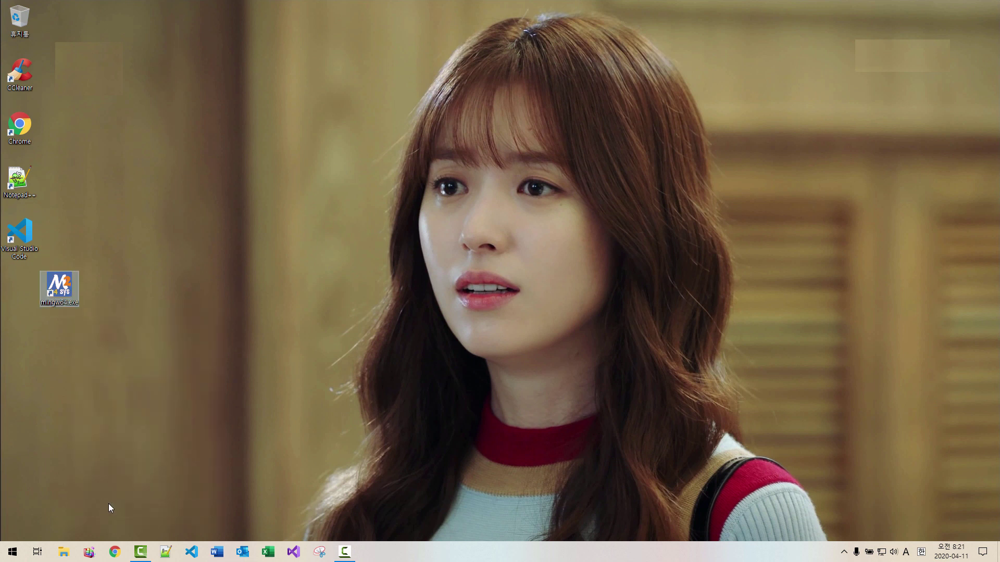
Sort the desktop icons by name
right_click(232, 127)
mouse_move(248, 151)
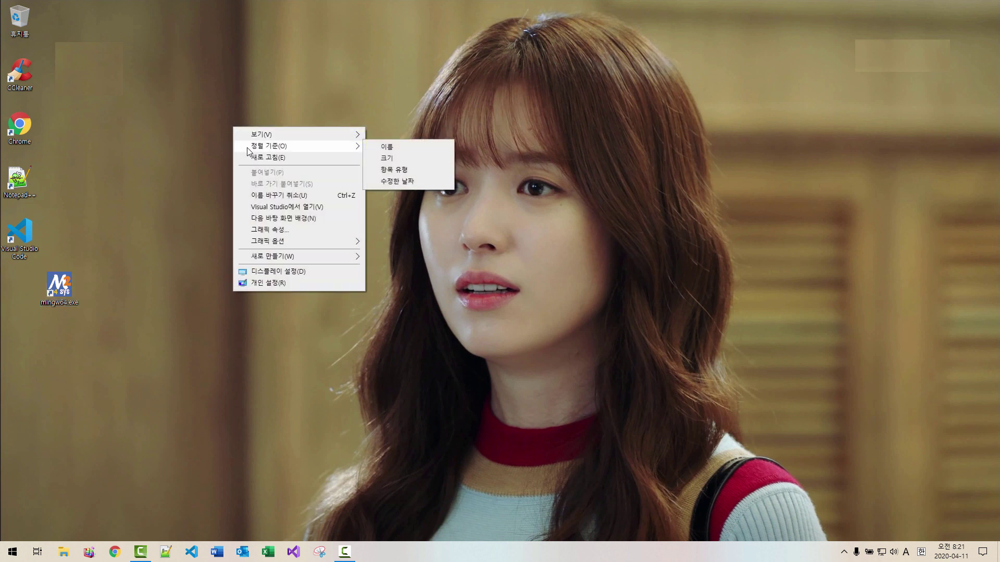
left_click(388, 147)
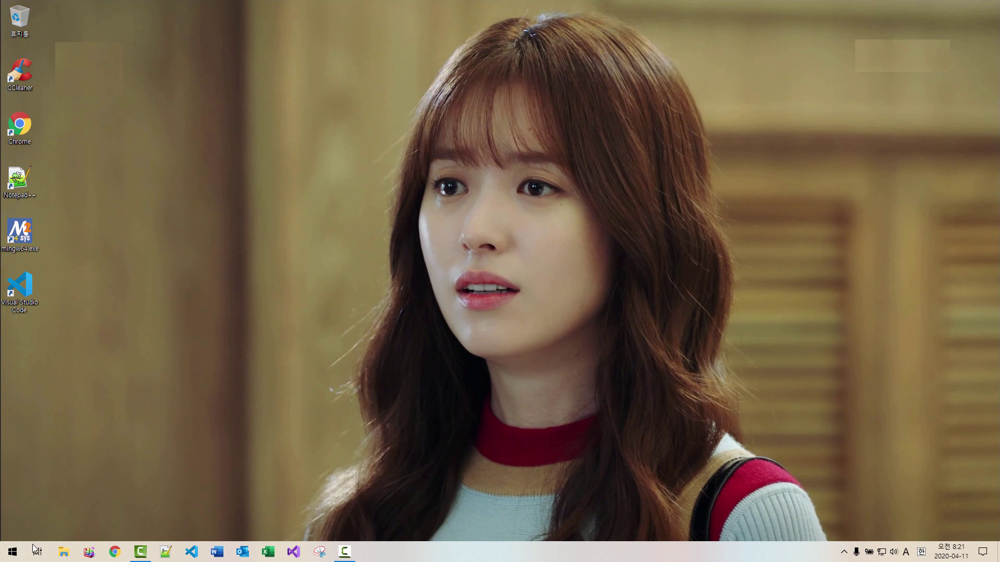
Look through the Start menu, launch Visual Studio to check its interface language and close it again
left_click(11, 553)
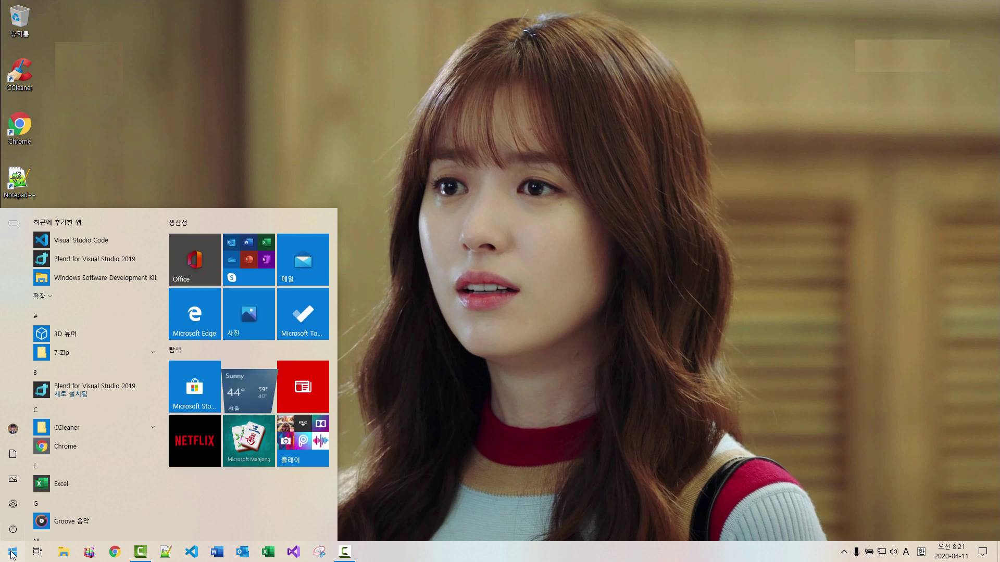
left_click(531, 290)
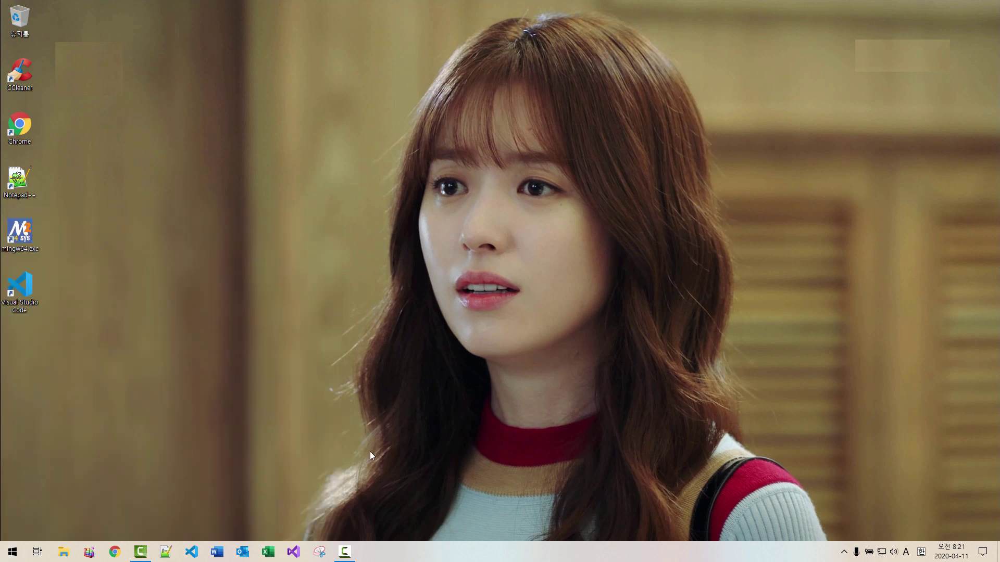
left_click(293, 552)
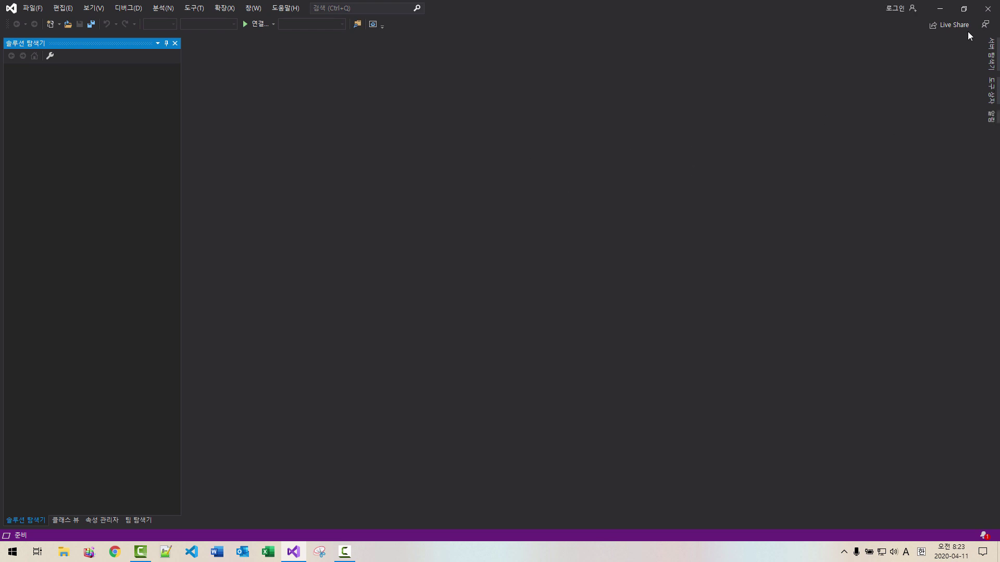
left_click(989, 9)
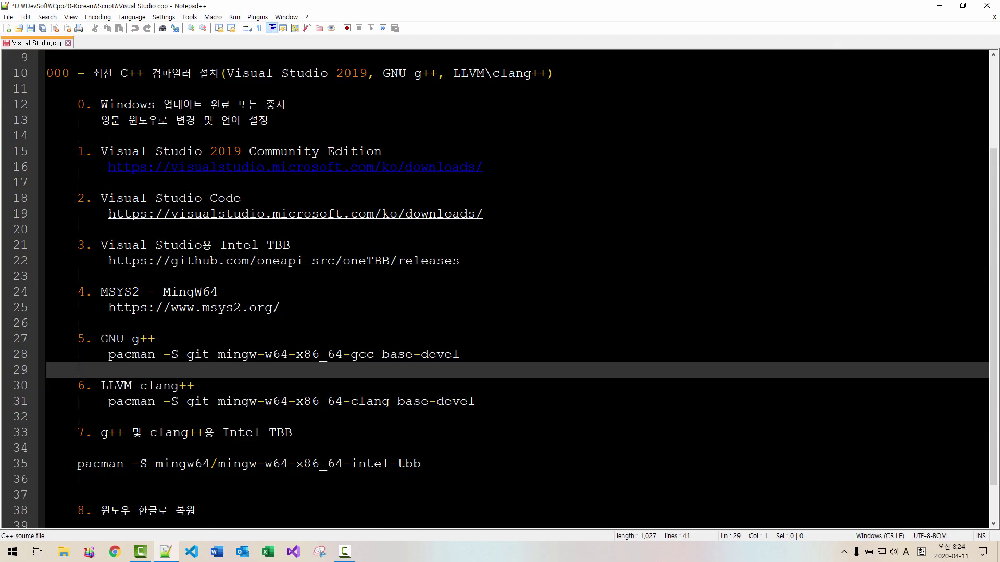
Review the Visual Studio Code, Intel TBB, g++ and clang++ items in the notes and open the YouTube channel link on line 8
left_click_drag(249, 198, 129, 210)
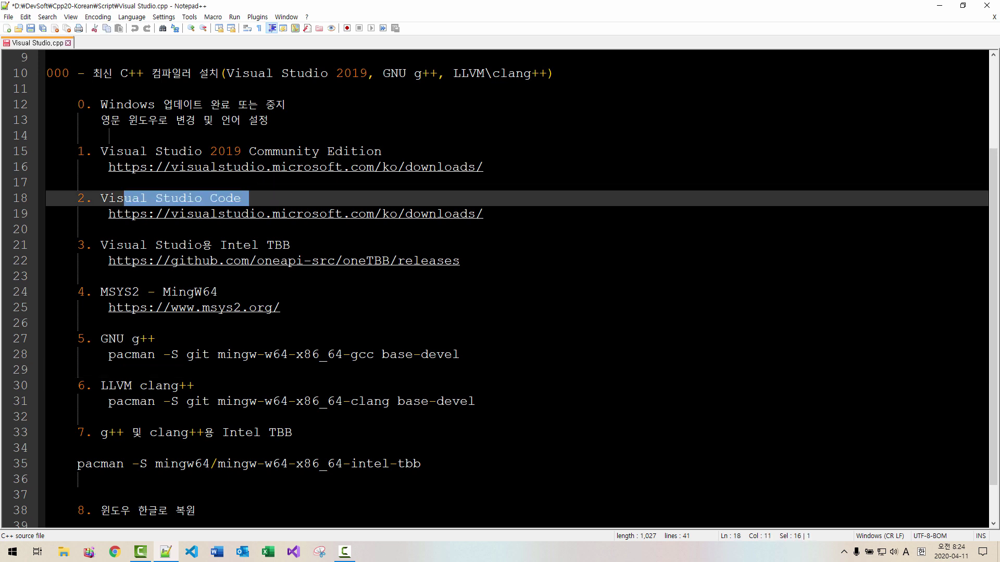
left_click_drag(290, 246, 234, 246)
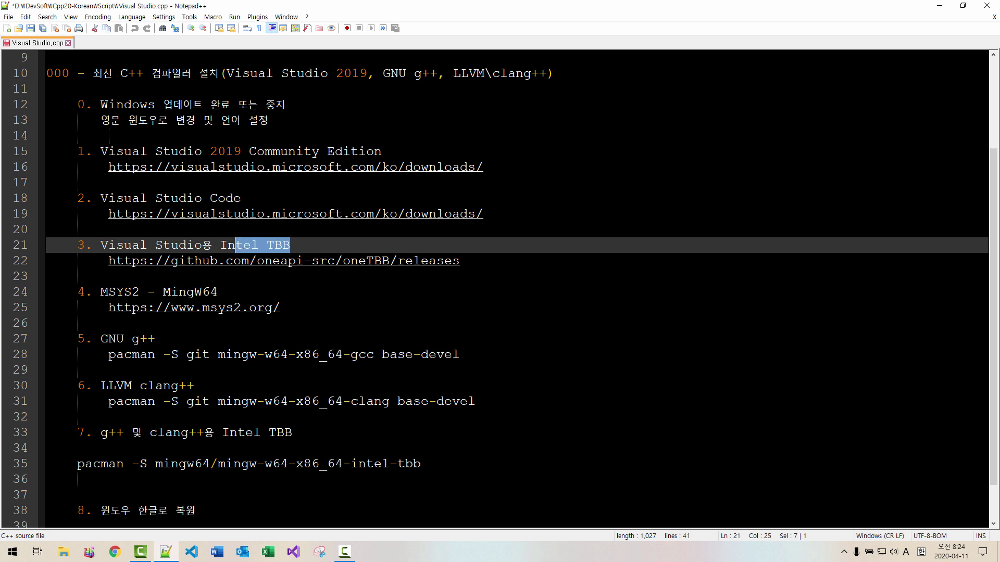
left_click_drag(133, 340, 167, 341)
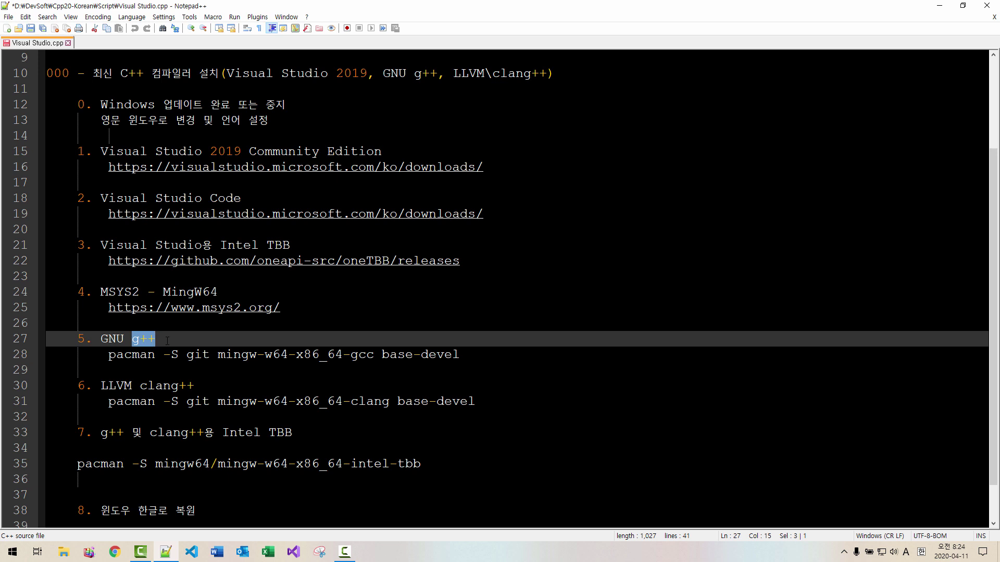
left_click_drag(140, 386, 199, 386)
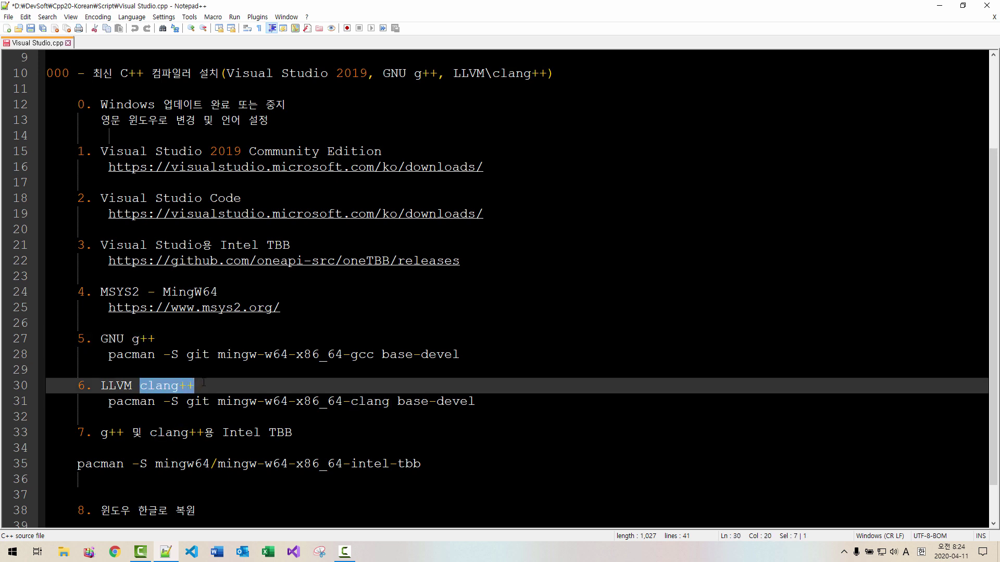
left_click(308, 322)
scroll(302, 315, "up", 3)
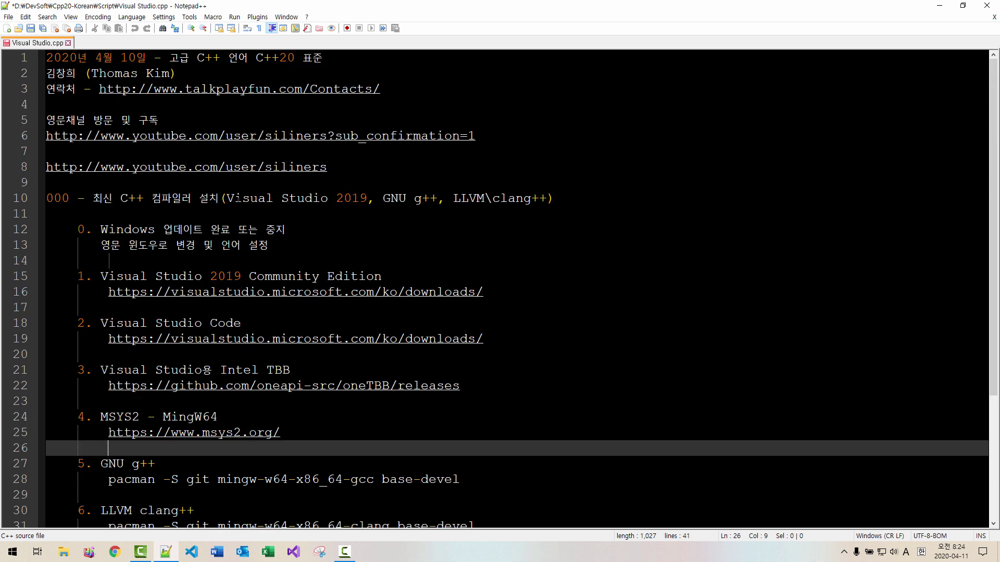
double_click(146, 168)
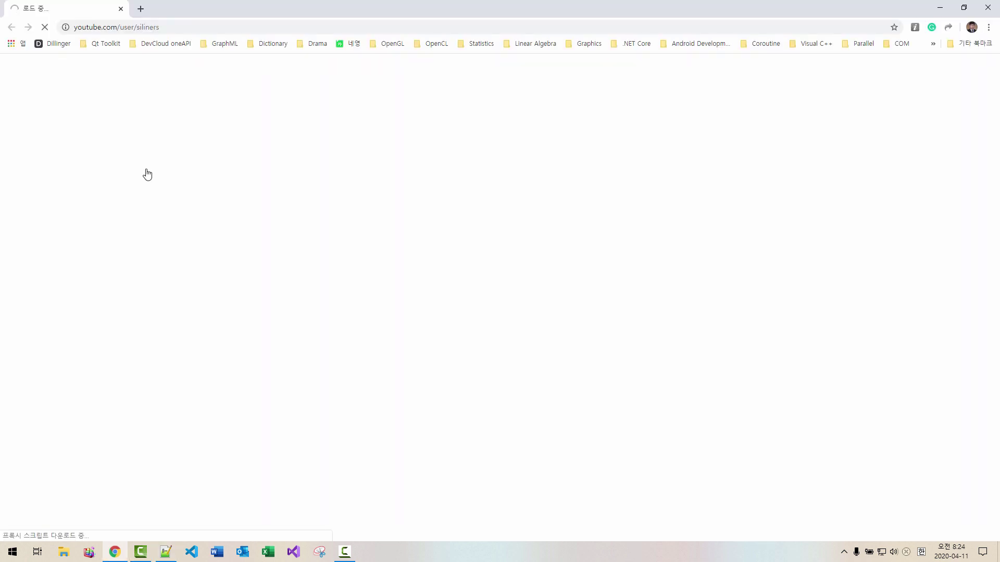